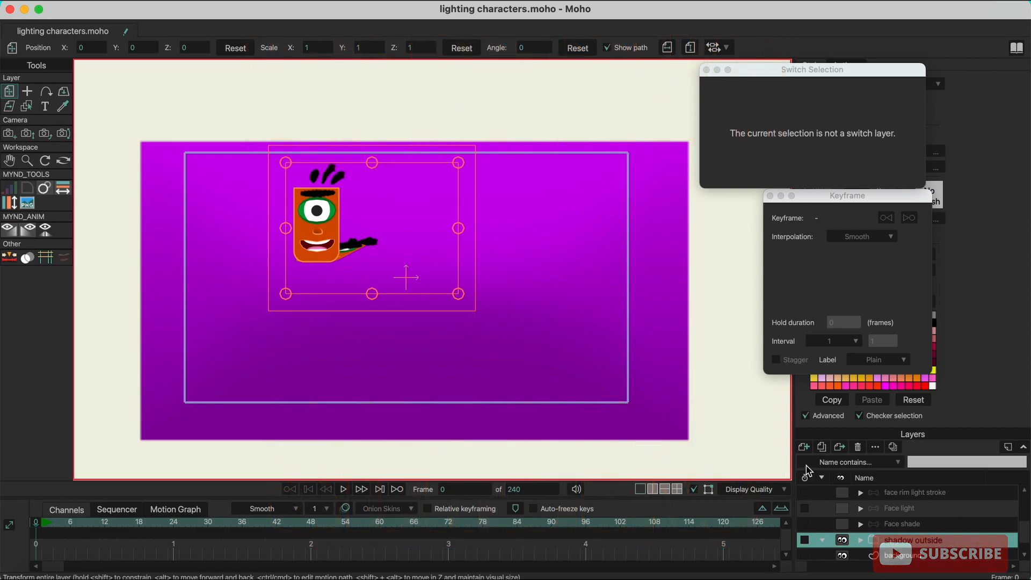
Toggle the visibility of the shadow outside group to identify its contents and expand the group.
click(844, 543)
click(844, 543)
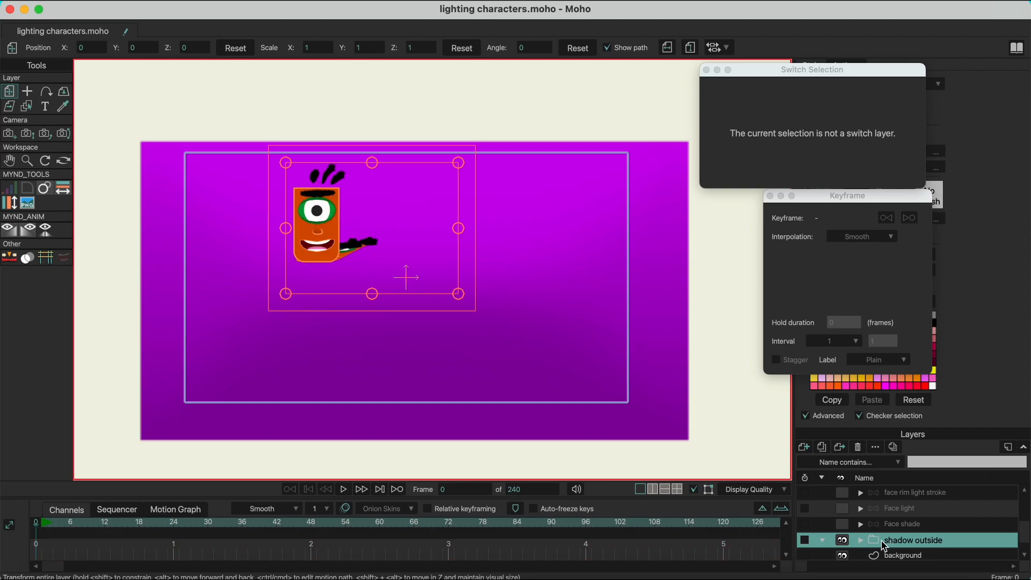
scroll(871, 547, down, 1)
click(862, 530)
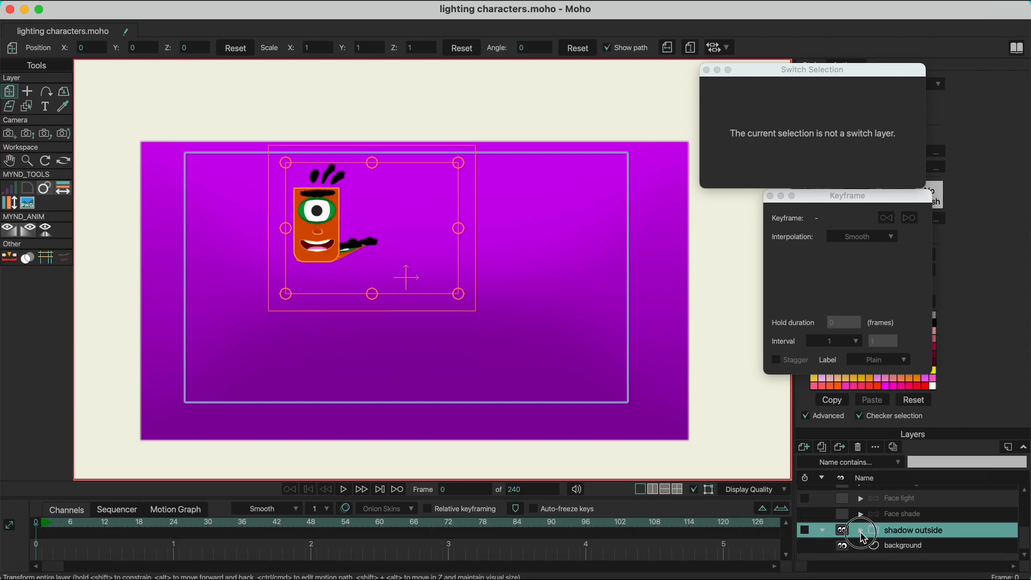
scroll(915, 551, down, 1)
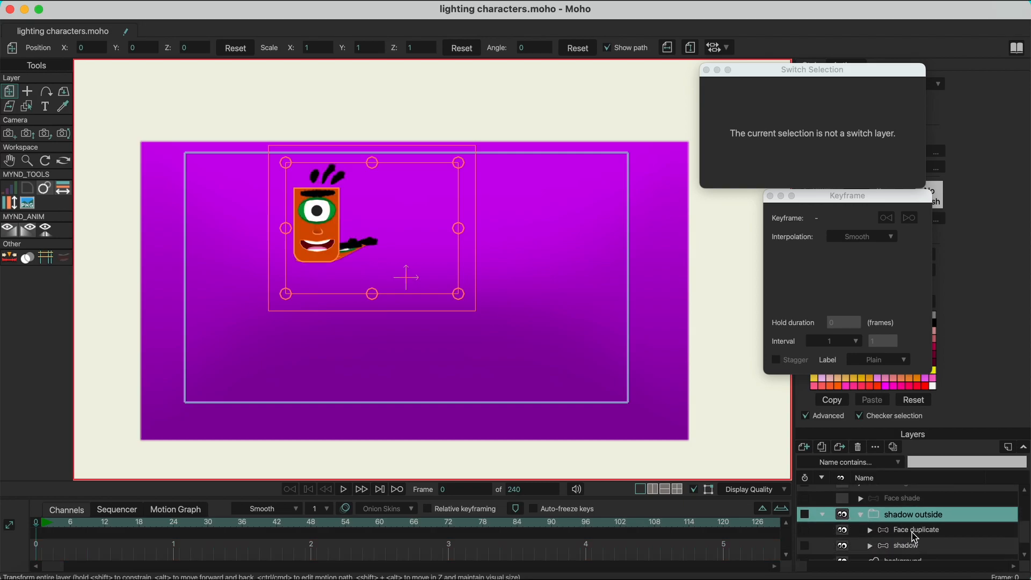
Compare the Face duplicate and shadow layers by hiding and showing each one, keeping the shadow layer selected.
click(905, 551)
click(907, 532)
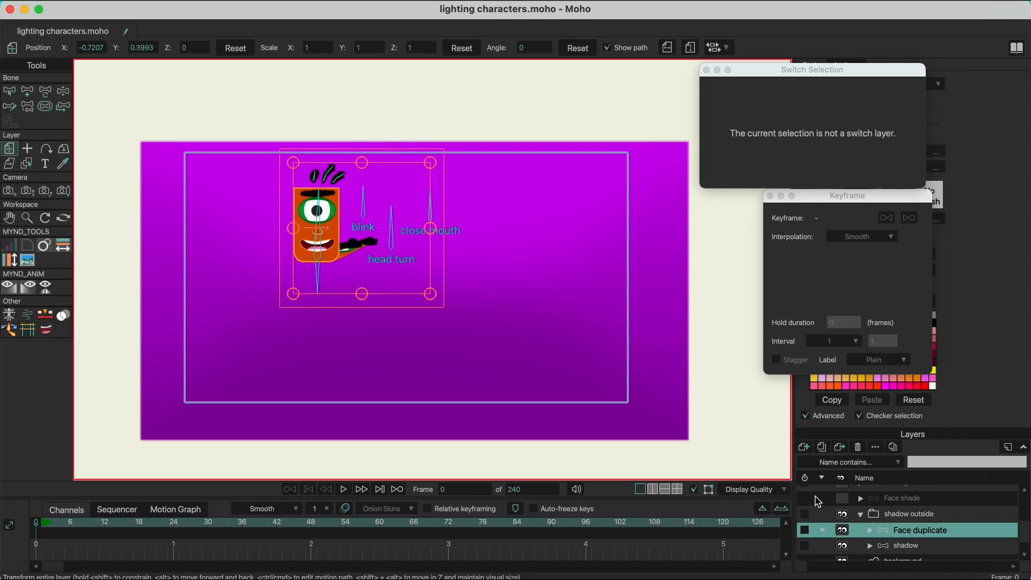
click(843, 531)
click(846, 532)
click(904, 549)
click(847, 548)
click(847, 549)
click(847, 549)
click(847, 549)
click(847, 549)
click(847, 549)
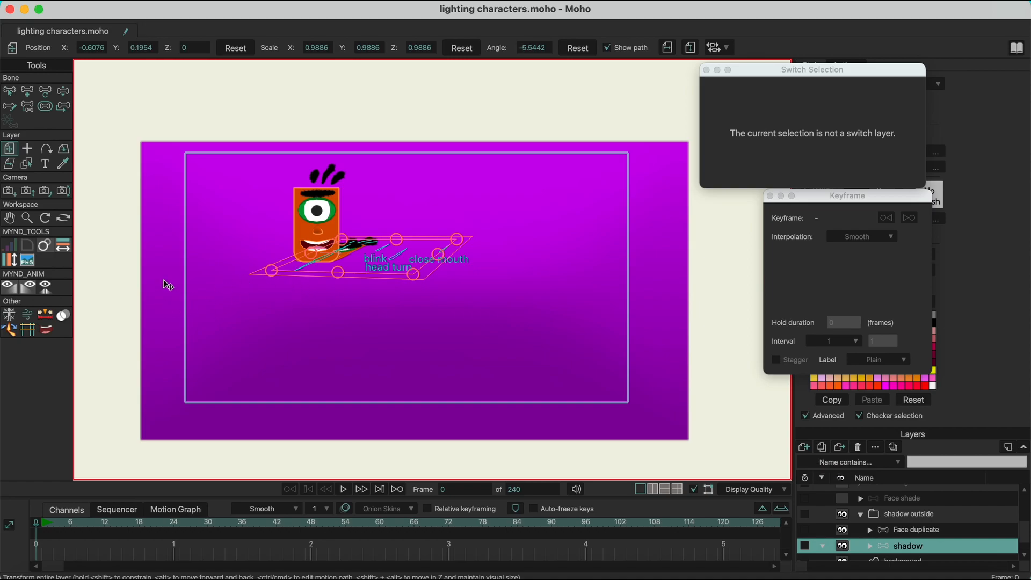
Rotate the shadow layer in 3D to about -73.29 X and -16.31 Y.
click(64, 150)
drag(429, 231, 364, 208)
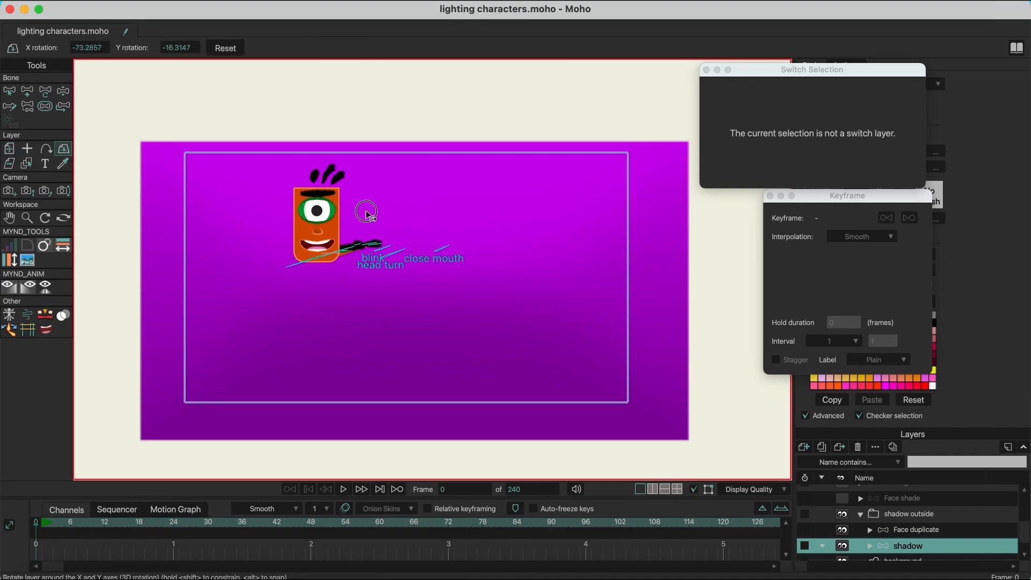
Render a preview of frame 0 to check the rotated shadow, and close it.
click(9, 92)
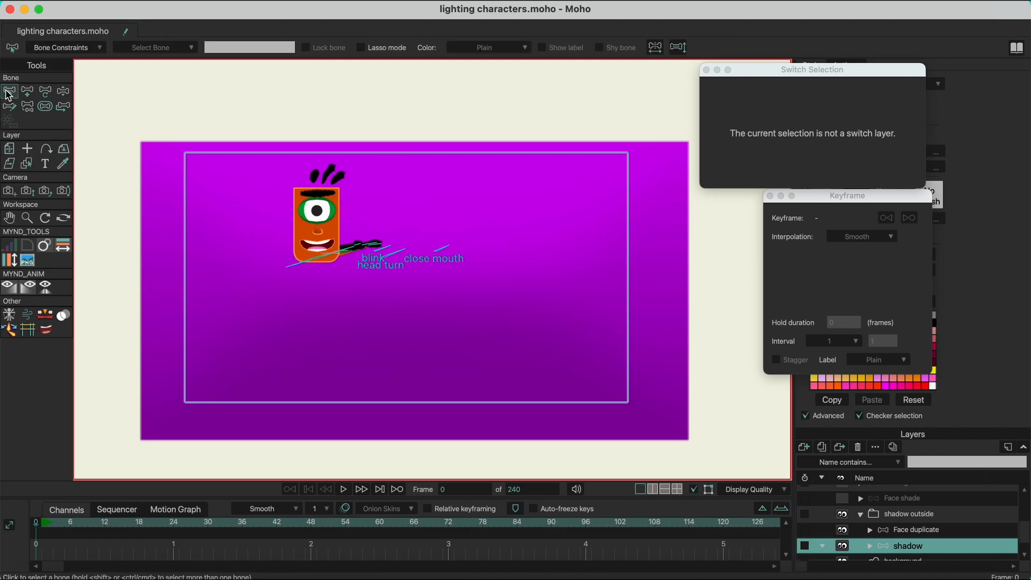
click(71, 6)
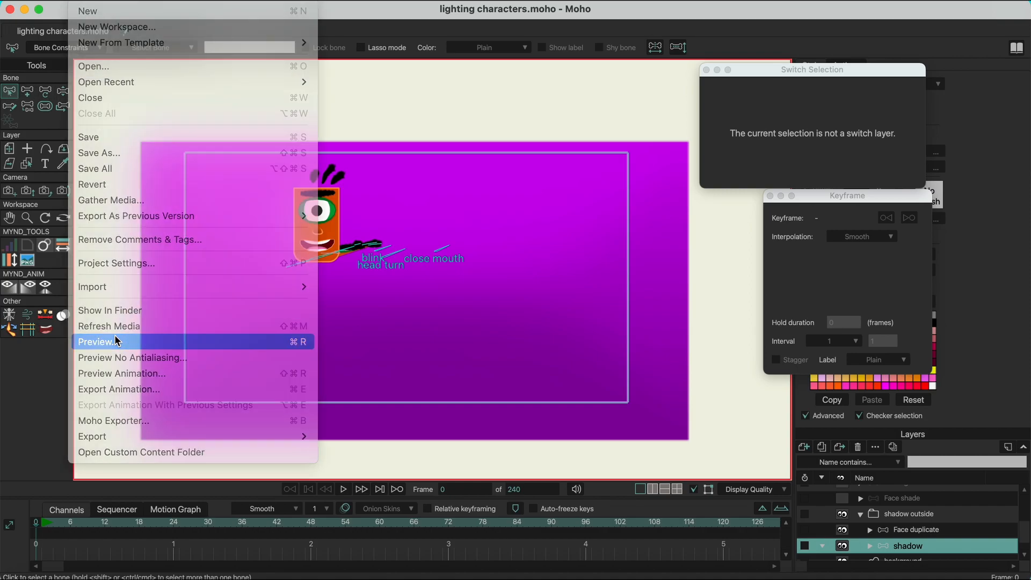
click(117, 341)
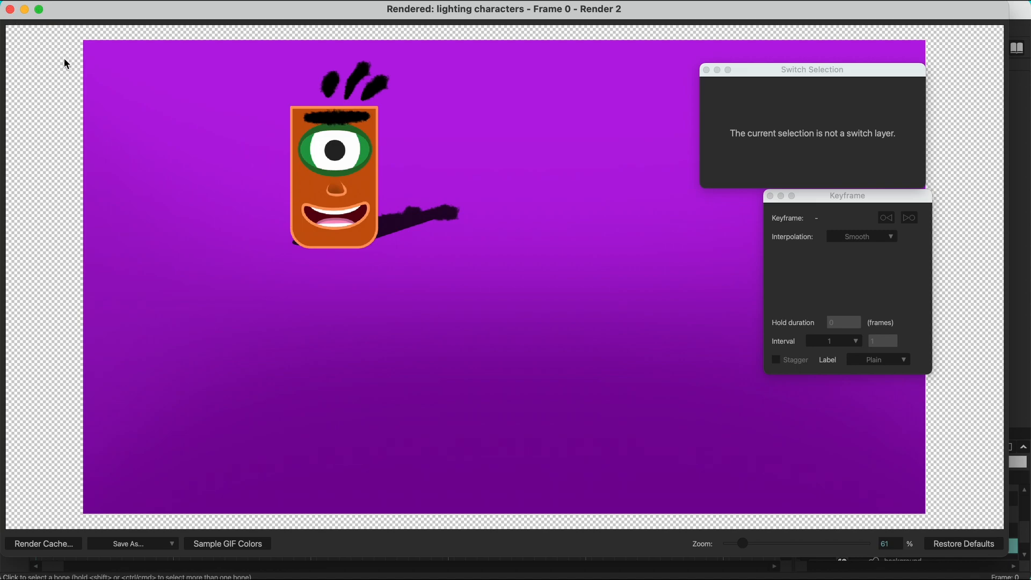
click(10, 9)
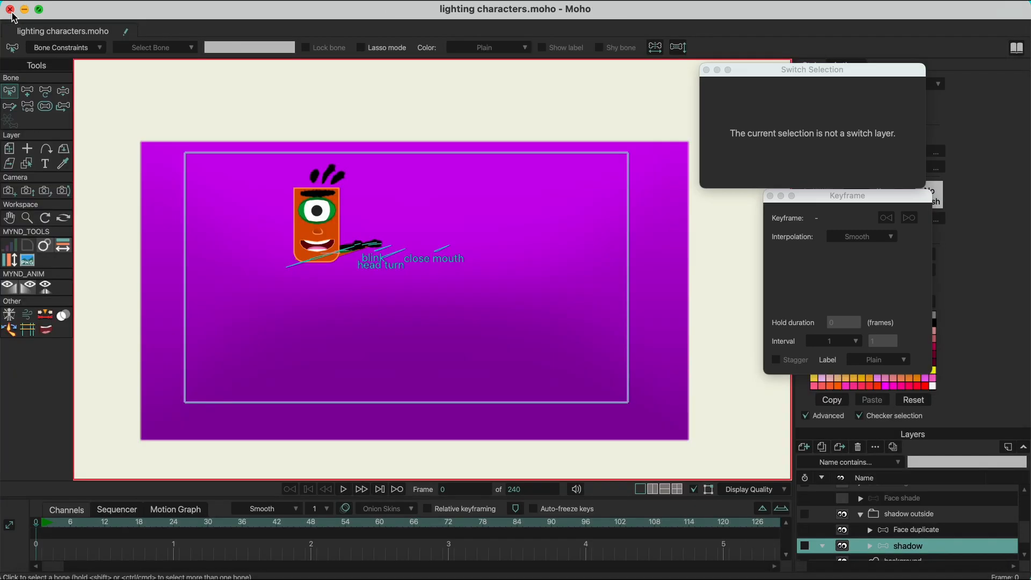
Change the shadow layer's colorizing color to bright green, 1EFF00, and apply it.
double_click(920, 544)
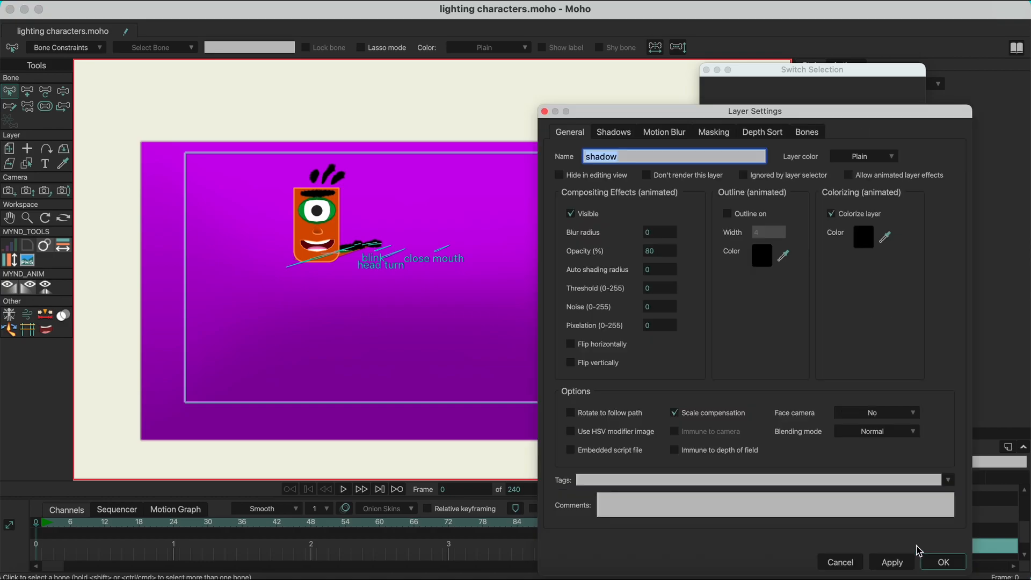
click(832, 214)
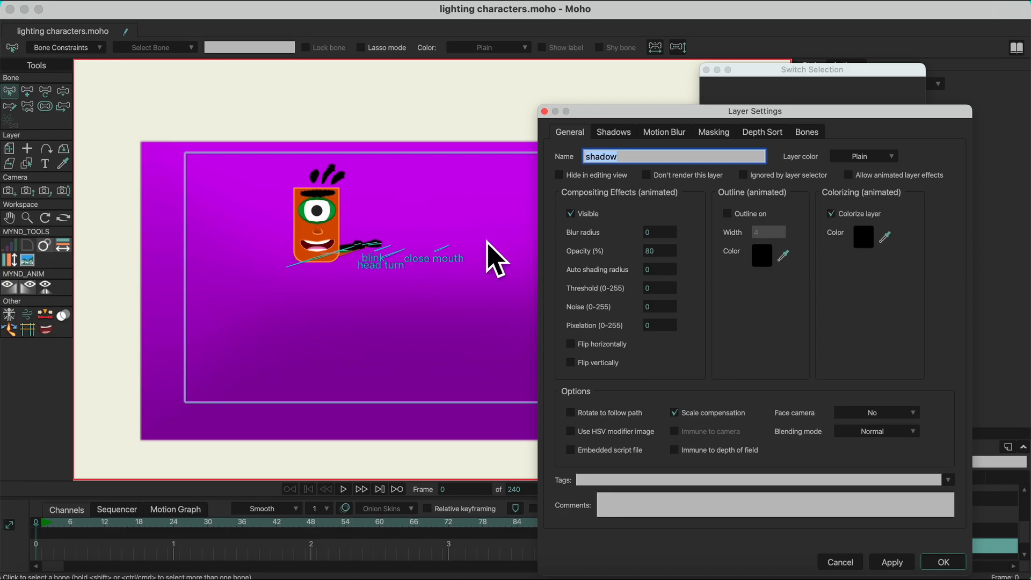
click(858, 240)
click(837, 173)
mouse_move(836, 172)
mouse_down()
mouse_move(850, 191)
mouse_move(861, 176)
mouse_move(889, 199)
mouse_move(885, 294)
mouse_move(891, 289)
mouse_up()
click(892, 196)
mouse_move(851, 198)
mouse_down()
mouse_move(868, 161)
mouse_move(882, 157)
mouse_up()
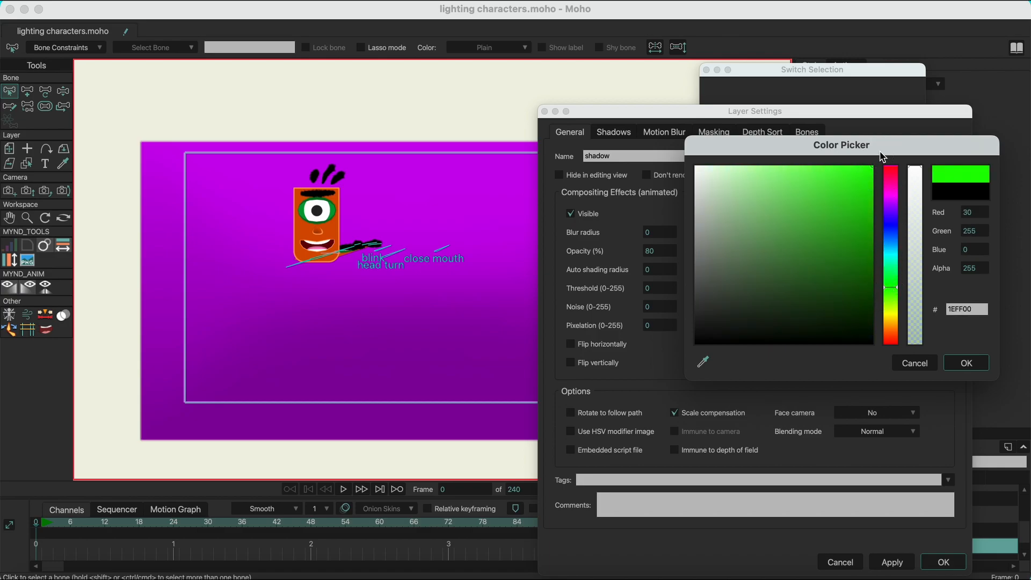
click(961, 363)
click(892, 562)
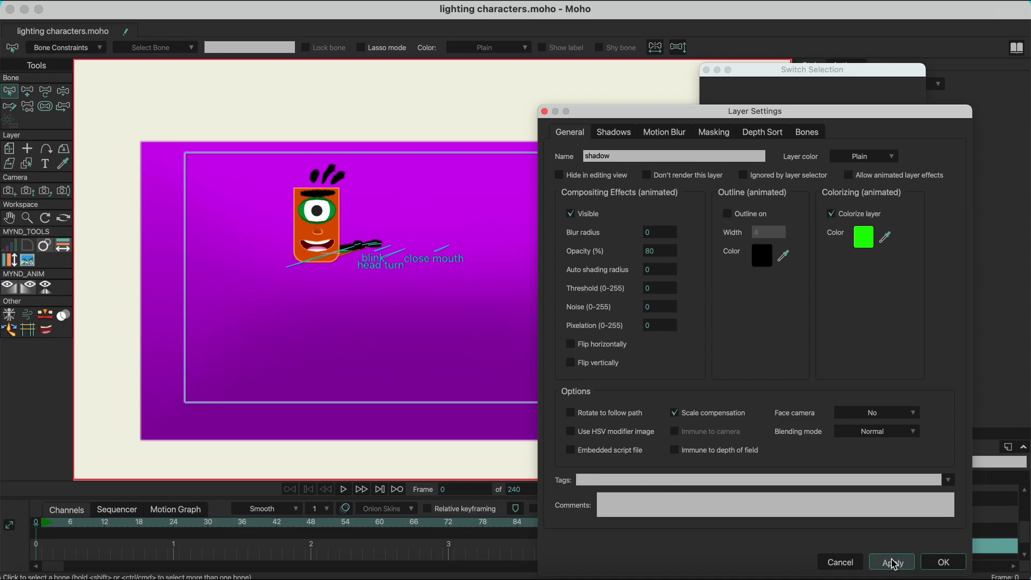
click(944, 562)
Render a preview of frame 0 to check the green shadow, and close it.
click(80, 1)
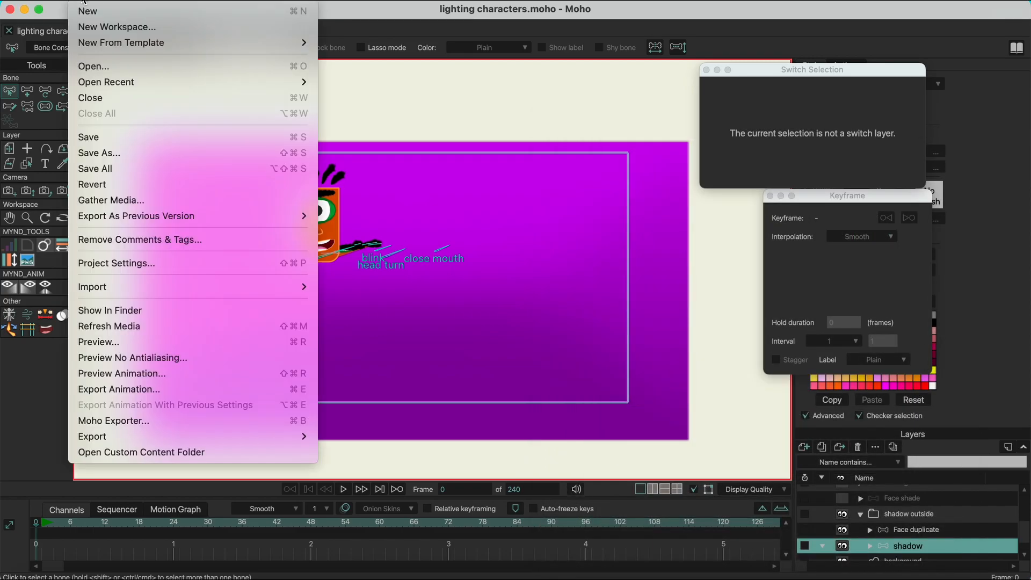
click(136, 342)
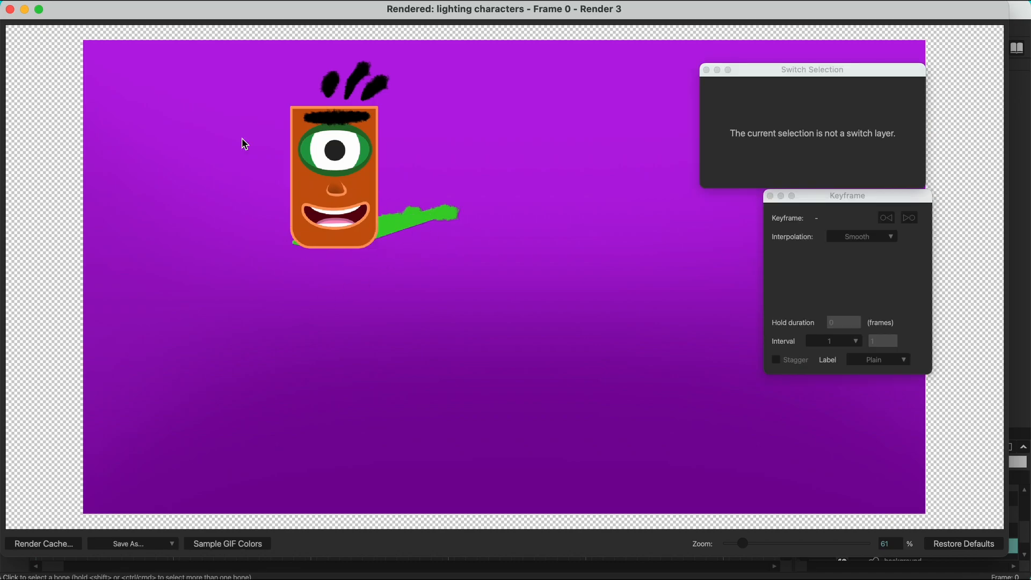
click(10, 9)
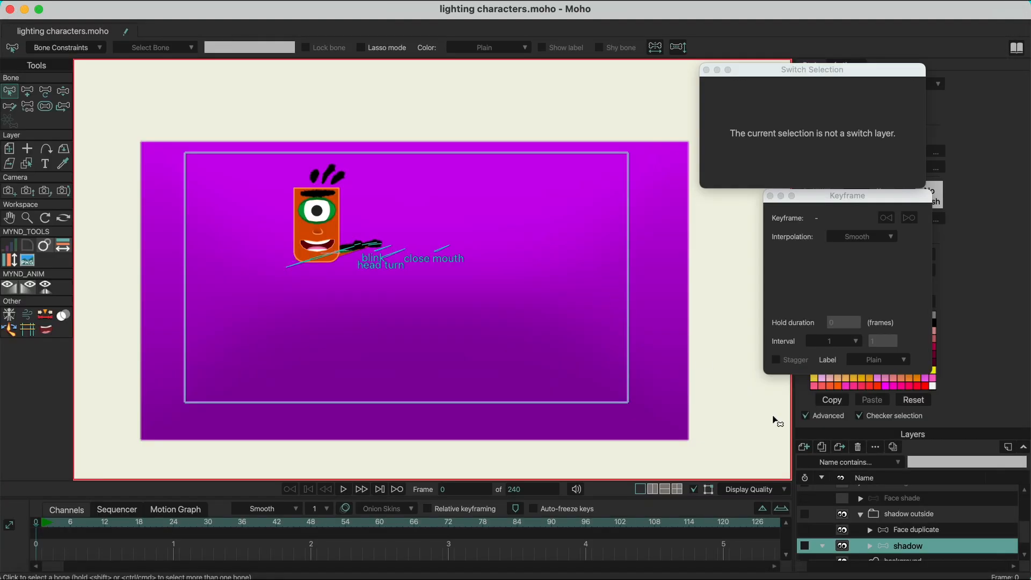
Set the shadow layer's opacity to 30% and apply the change.
double_click(905, 547)
click(662, 251)
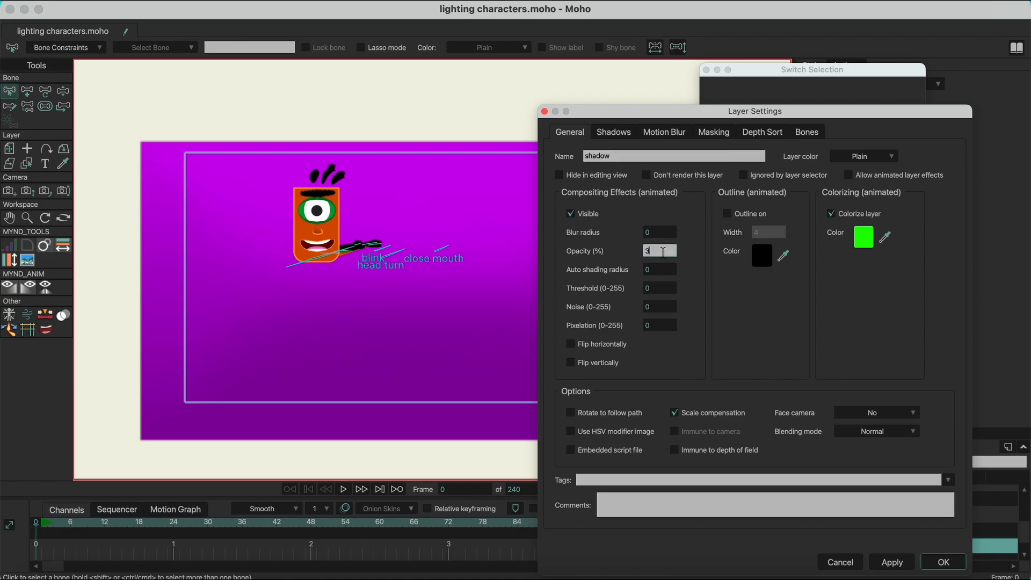
click(902, 568)
click(944, 562)
Render a preview of frame 0 to check the shadow's reduced opacity, and close it.
click(84, 3)
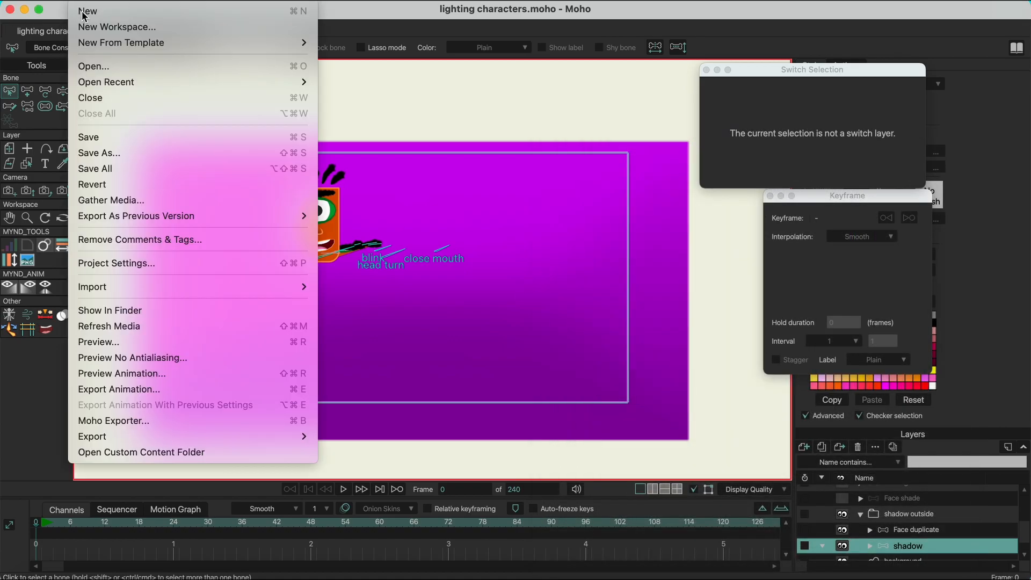
click(99, 342)
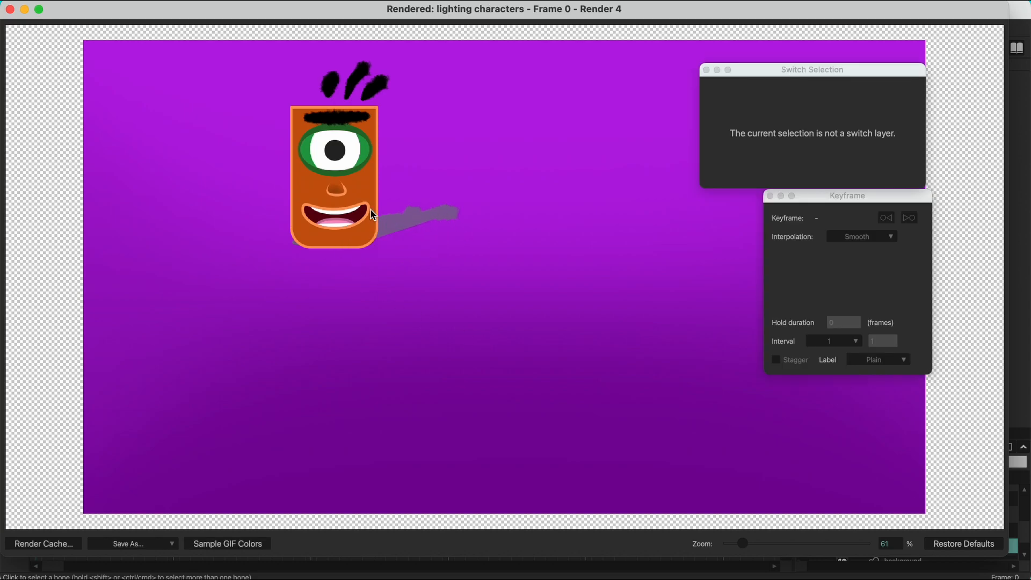
click(10, 11)
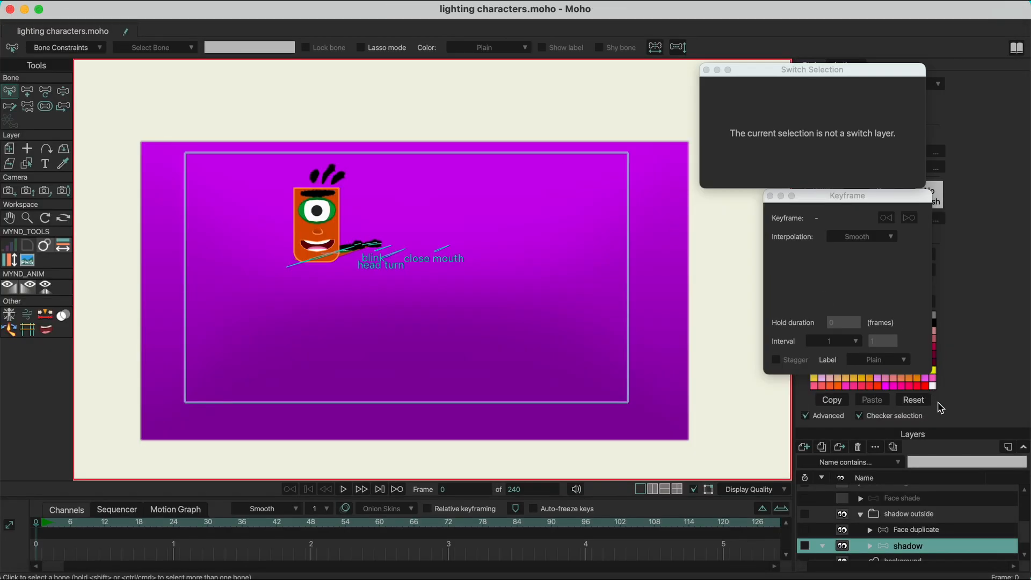
Set the shadow layer's colorizing color to black, 000000, with full alpha of 255, and apply it.
double_click(912, 551)
click(863, 237)
drag(836, 300, 659, 363)
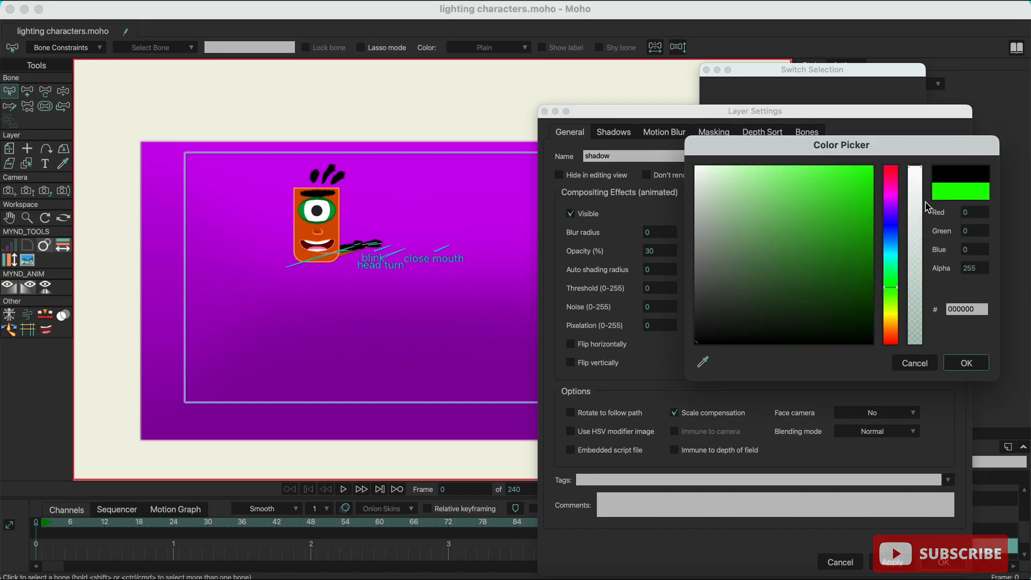
click(919, 171)
mouse_move(918, 171)
mouse_down()
mouse_move(916, 226)
mouse_move(917, 165)
mouse_up()
click(967, 362)
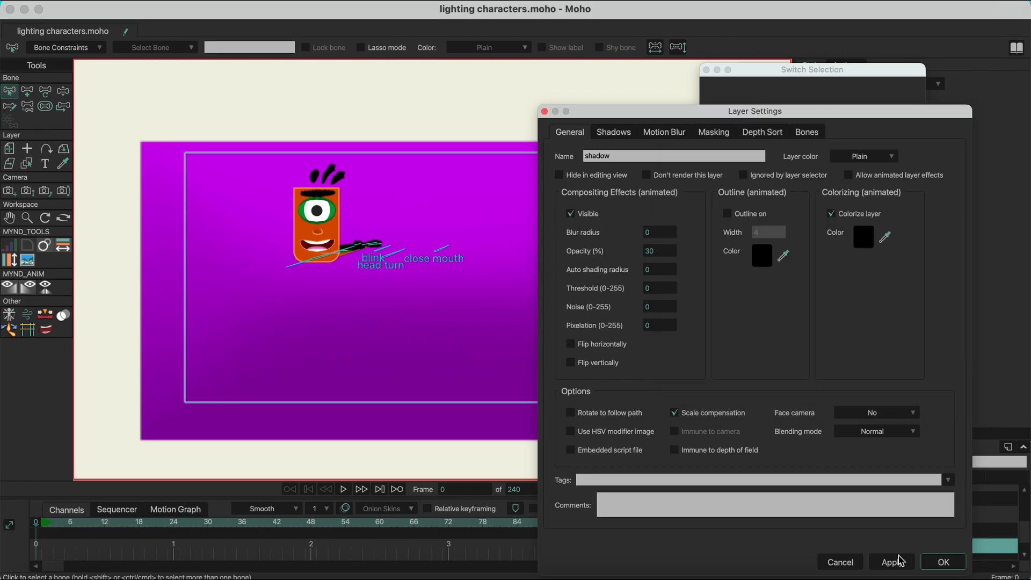
click(930, 563)
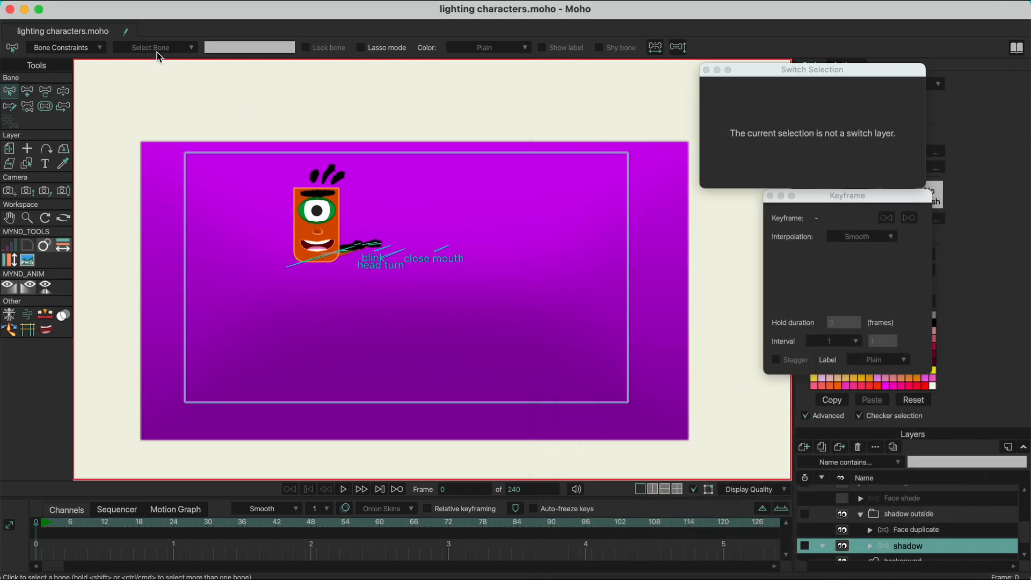
Render a preview of frame 0 to check the semi-transparent black shadow, and close it.
click(84, 1)
click(100, 342)
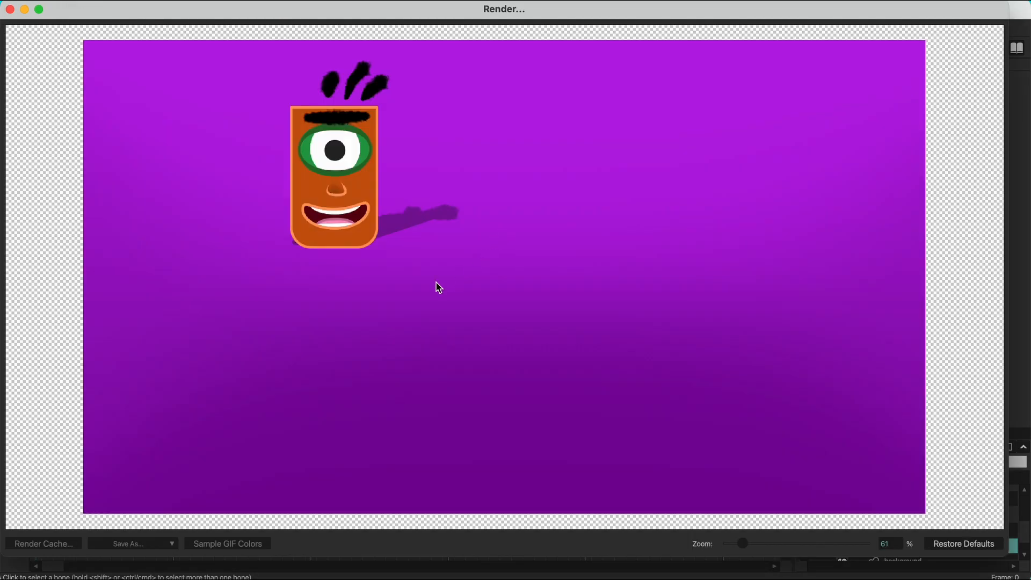
click(10, 10)
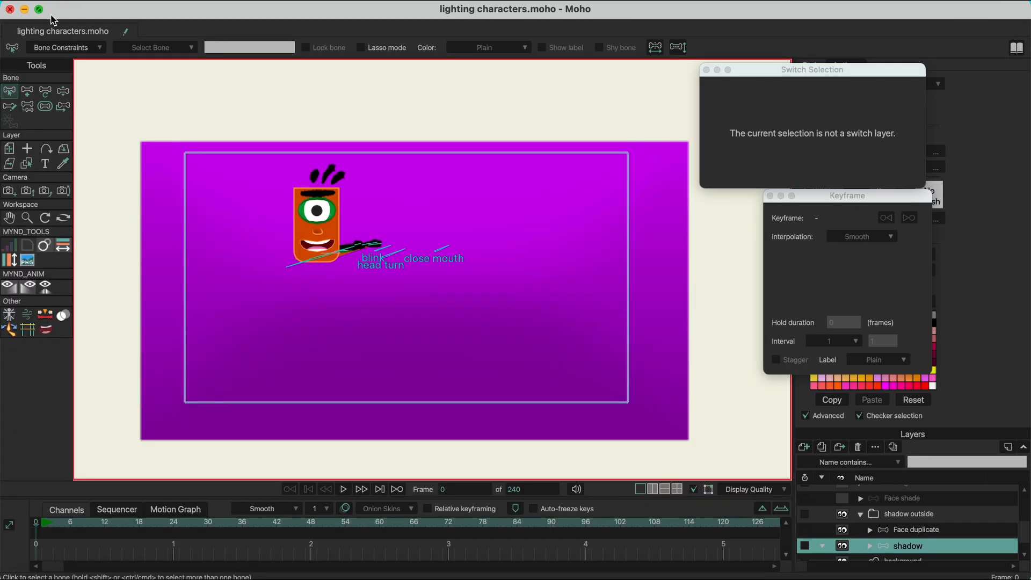
Examine the shadow layer's built-in shadow, shading and 3D shadow settings without applying changes.
double_click(922, 548)
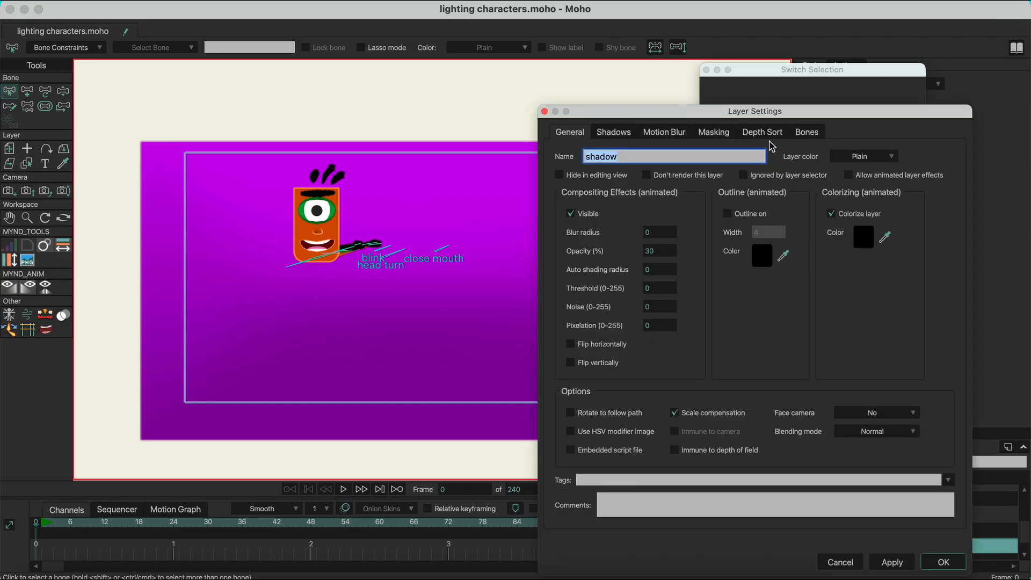
click(615, 134)
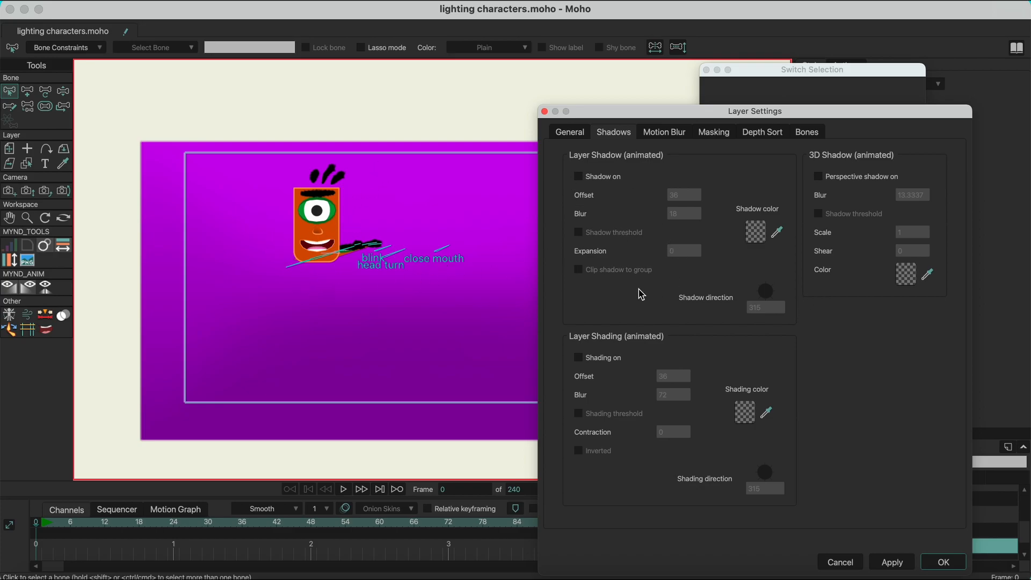
click(845, 562)
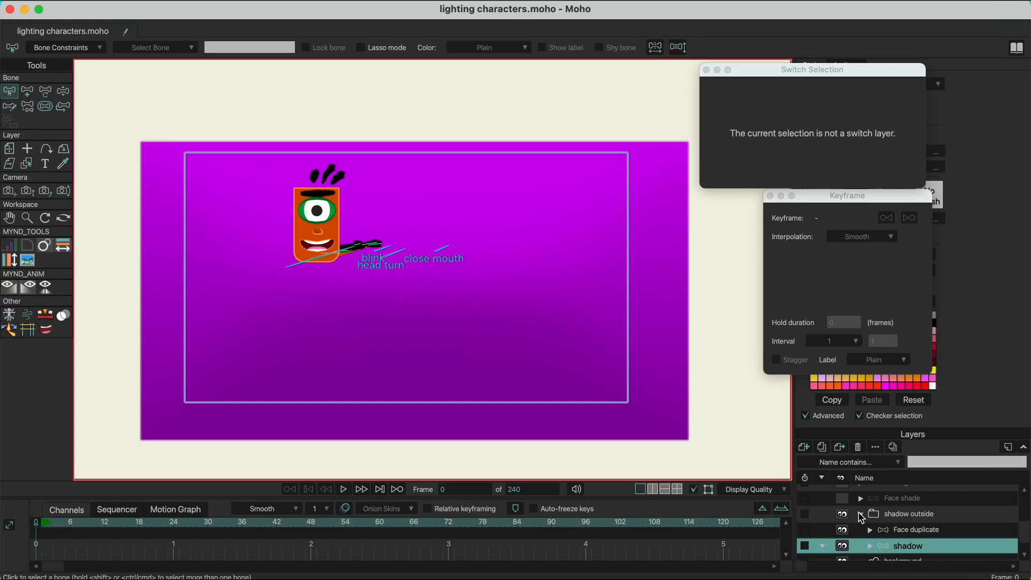
Collapse the shadow outside group and make the Face shade layer visible and active for a closer look.
click(861, 518)
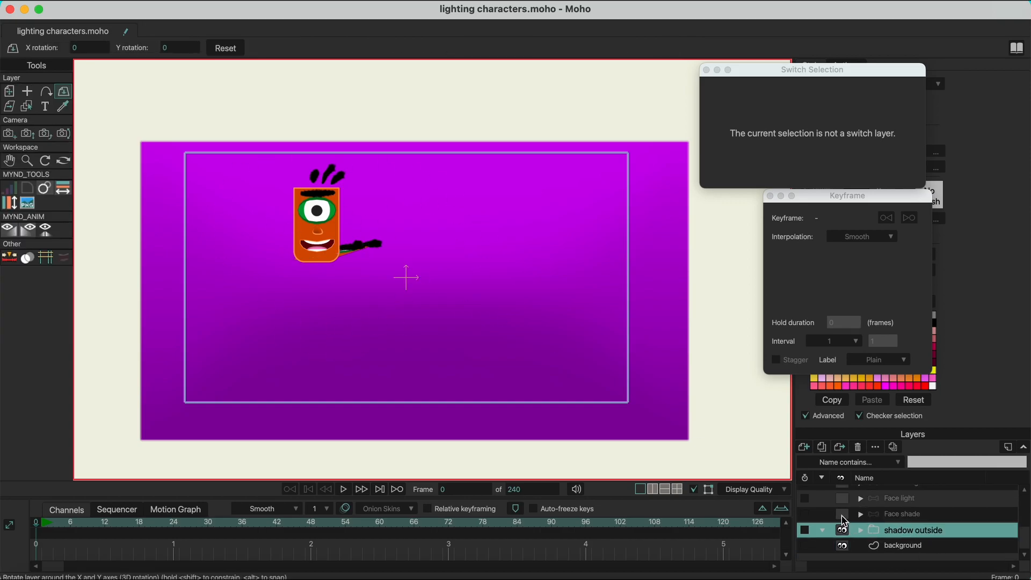
click(842, 514)
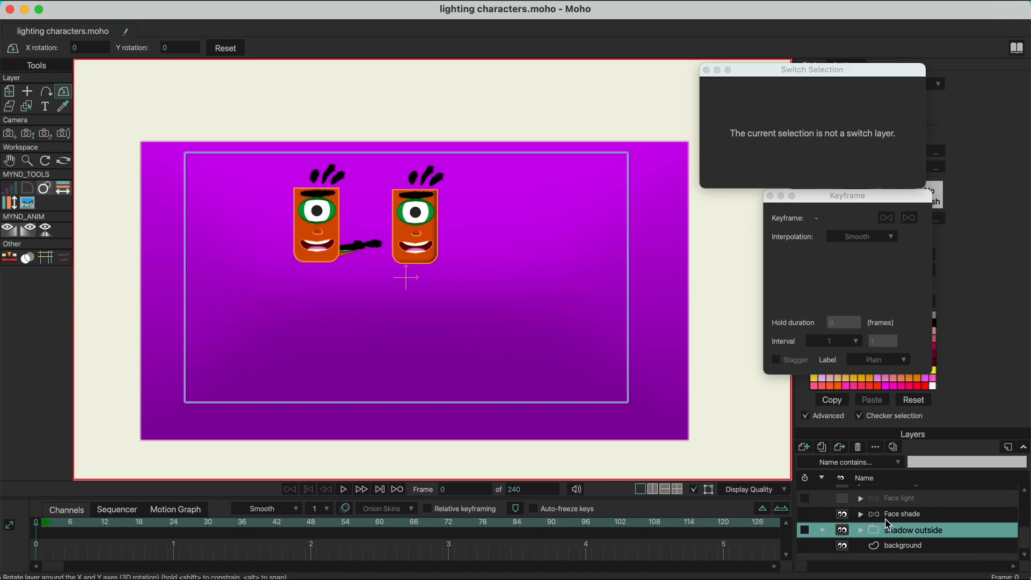
click(901, 516)
scroll(427, 209, up, 4)
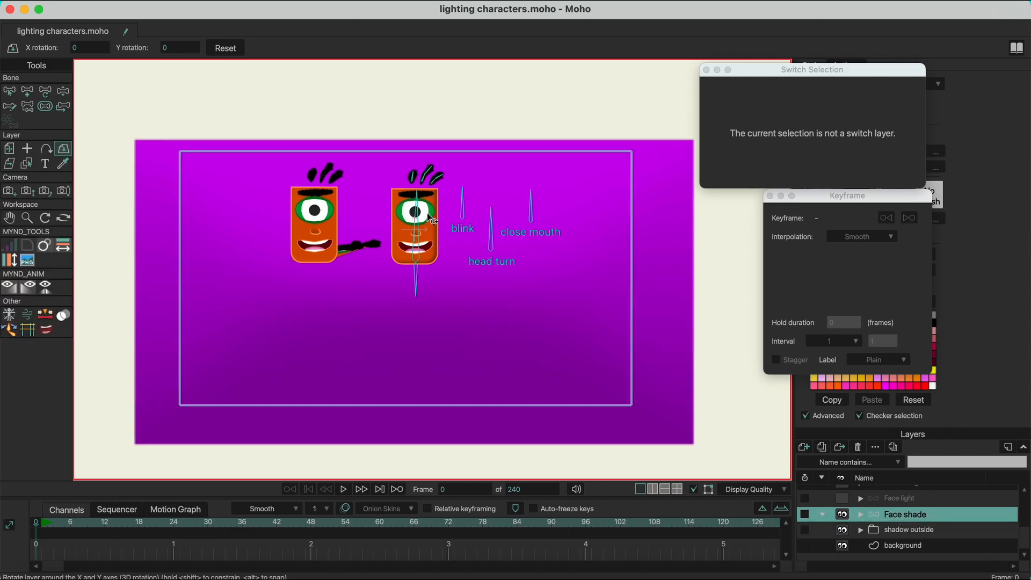
scroll(445, 248, down, 8)
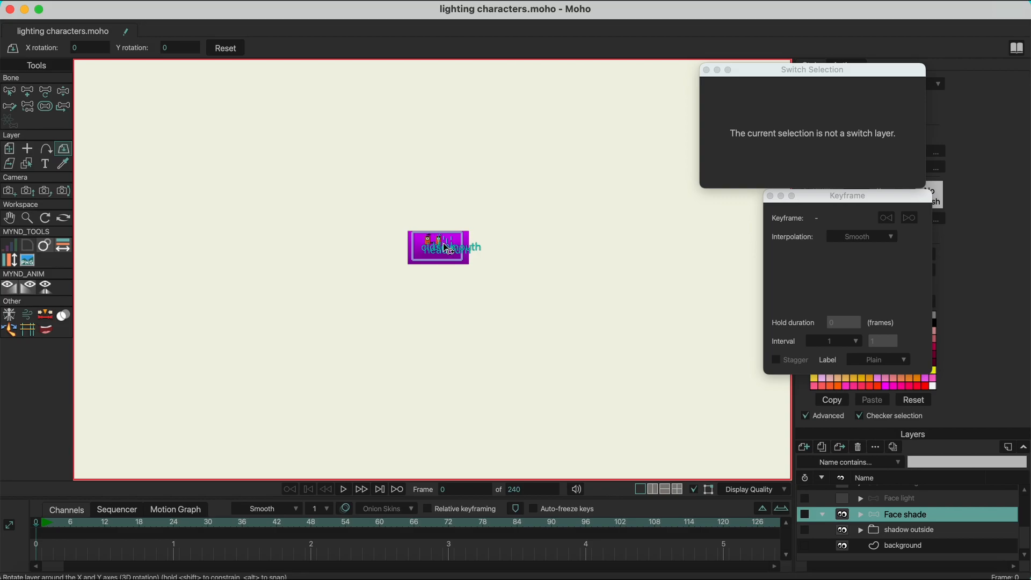
scroll(444, 247, up, 2)
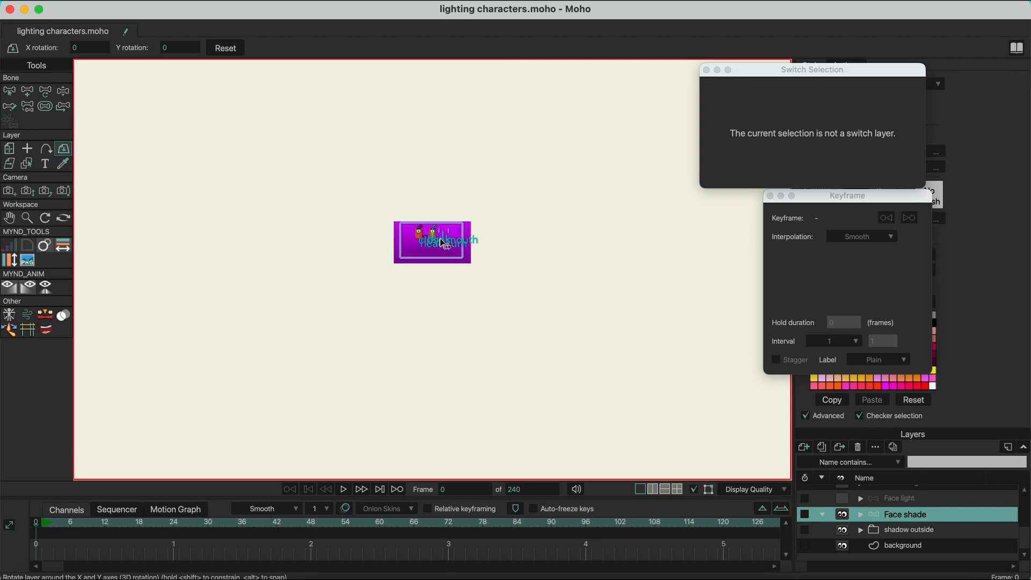
scroll(442, 244, up, 4)
scroll(439, 240, up, 6)
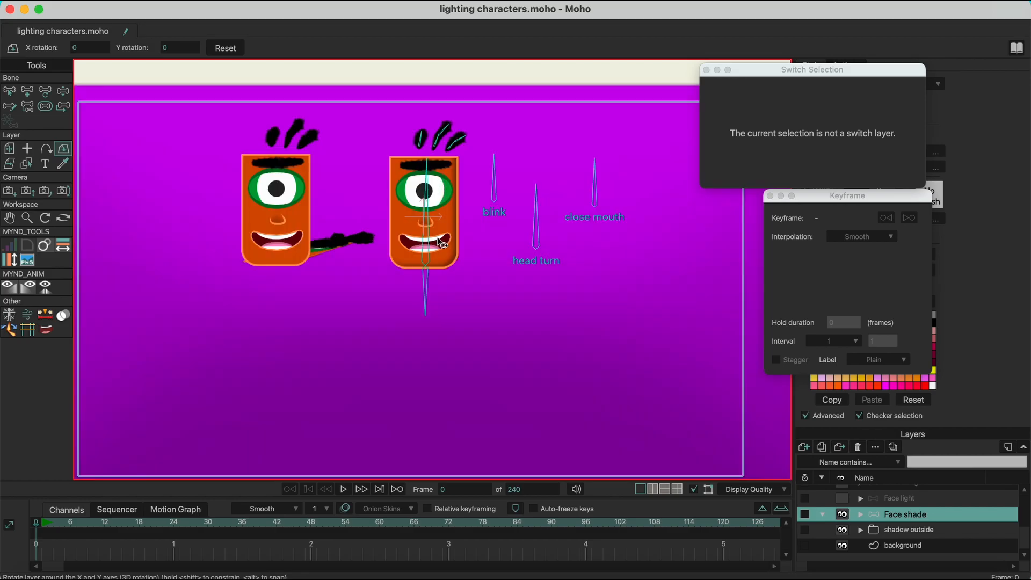
Move the floating Switch Selection and Keyframe windows clear of the Style settings.
scroll(439, 231, down, 2)
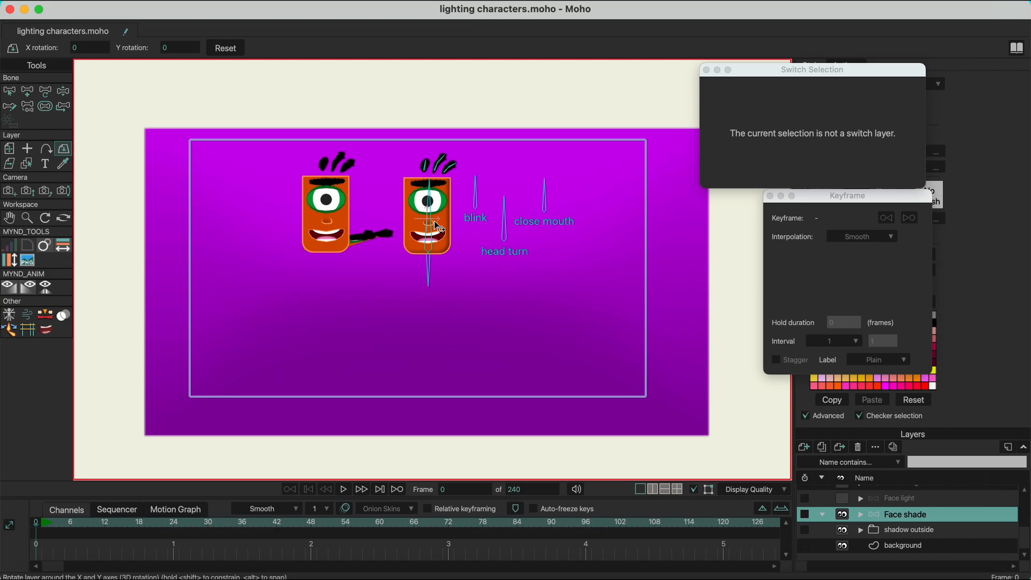
click(858, 86)
drag(853, 93, 713, 93)
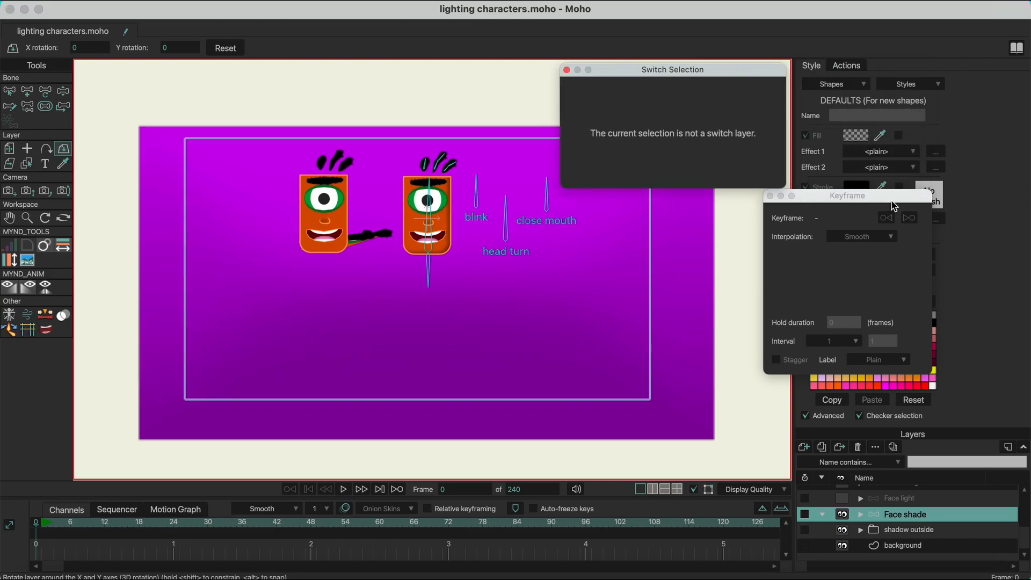
drag(874, 199, 740, 187)
Expand the Face shade group, collapse its mouth group, and select the face layer's face shape with the Select Shape tool.
click(861, 514)
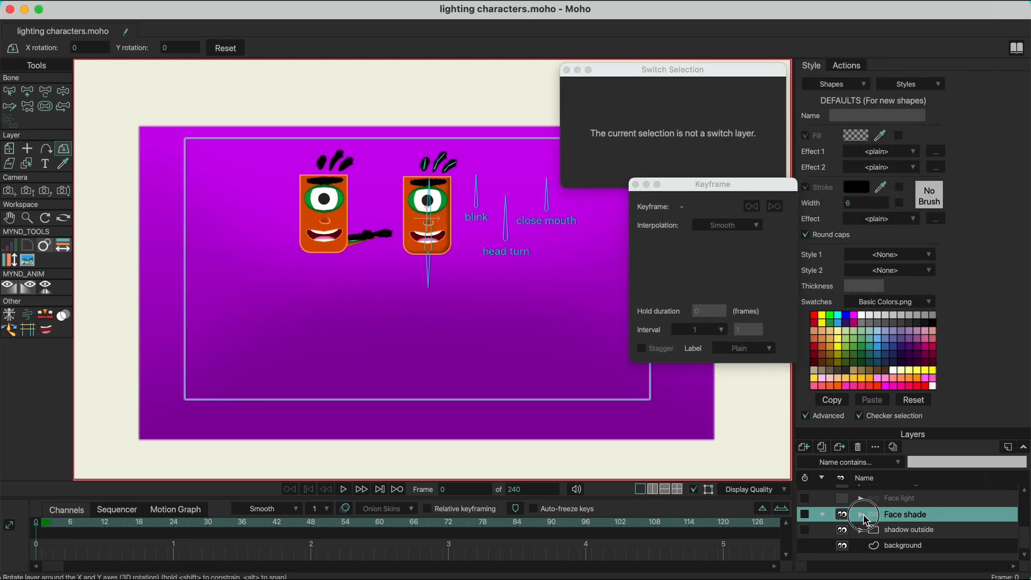
scroll(895, 544, down, 3)
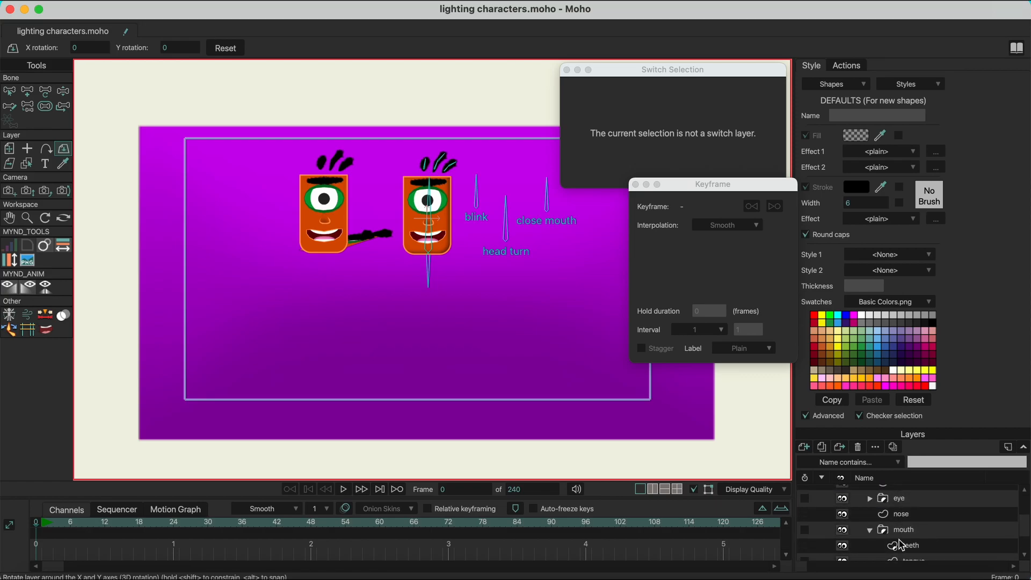
scroll(896, 544, down, 1)
click(870, 515)
scroll(885, 522, down, 1)
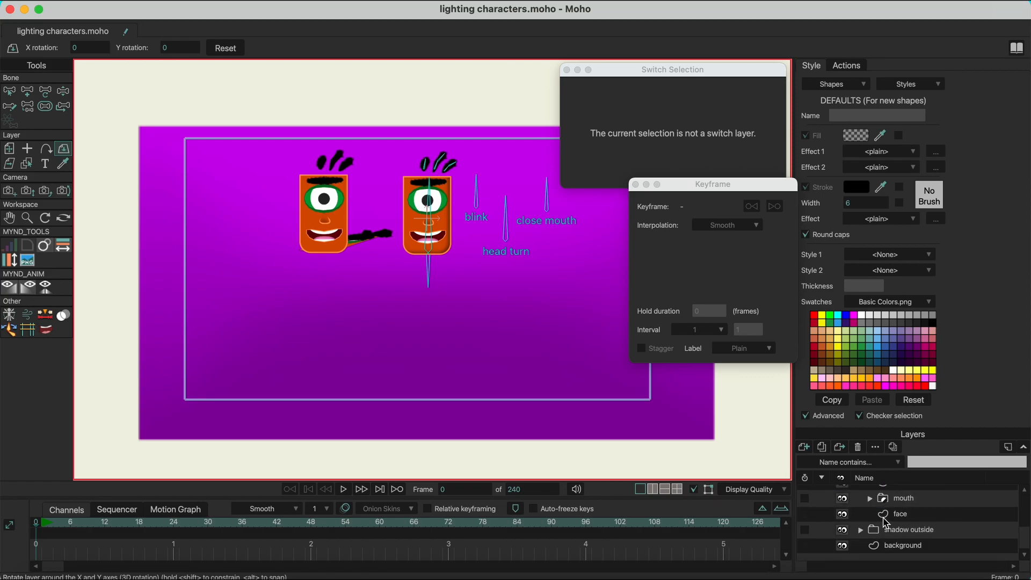
click(886, 520)
click(10, 164)
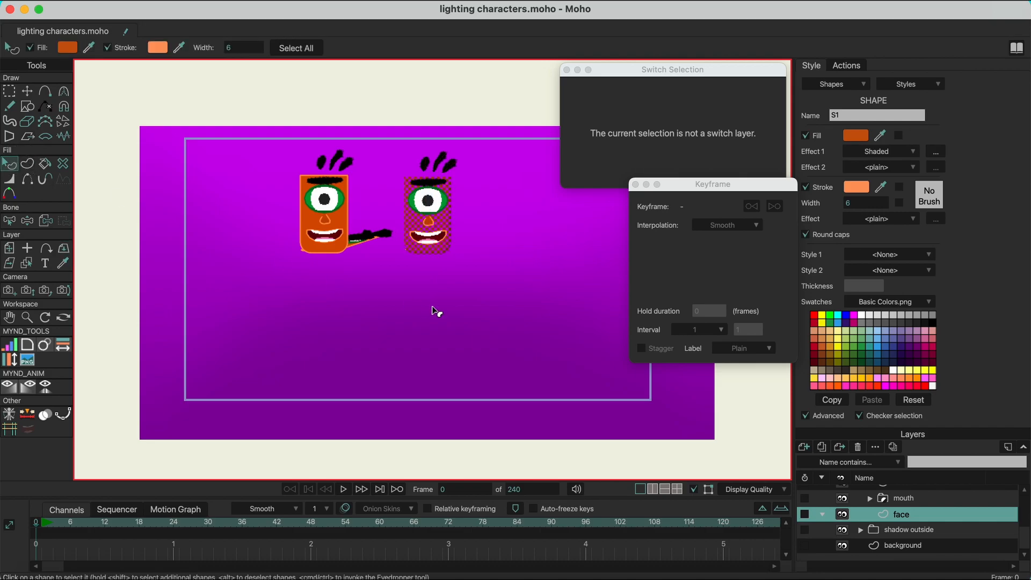
click(436, 311)
click(411, 220)
Try a light angle of 45, an offset of 36 and blurs of 23 and 2 in the face's Shaded fill effect, then cancel.
click(937, 156)
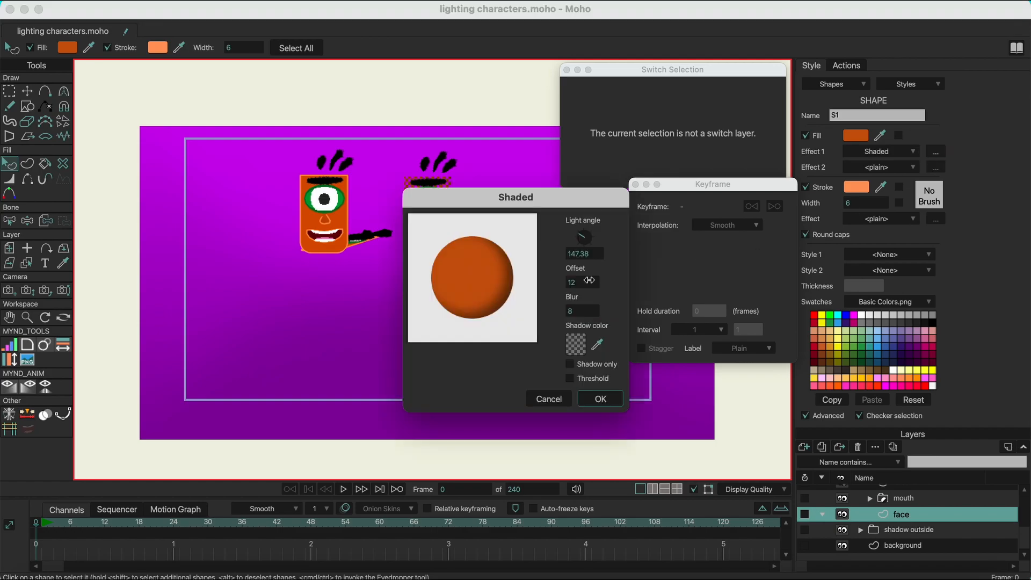
mouse_move(582, 234)
mouse_down()
mouse_move(662, 219)
mouse_move(682, 267)
mouse_move(684, 236)
mouse_move(700, 250)
mouse_up()
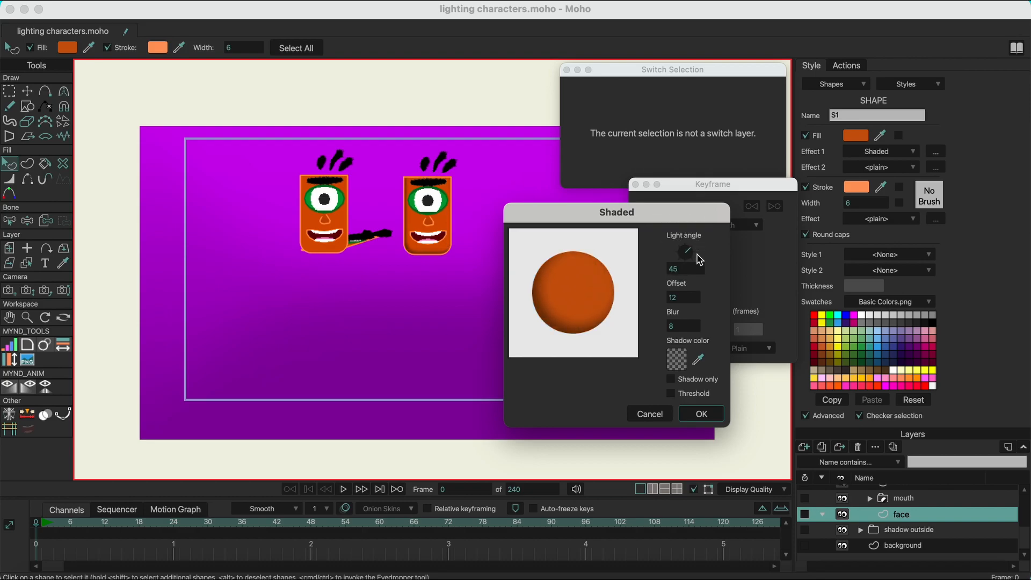
click(689, 299)
click(689, 322)
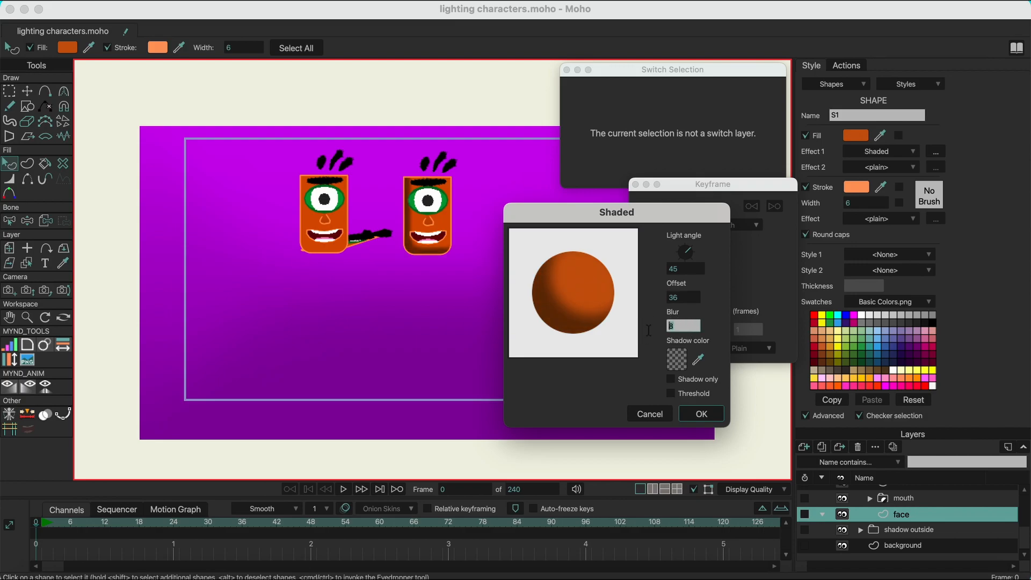
click(684, 299)
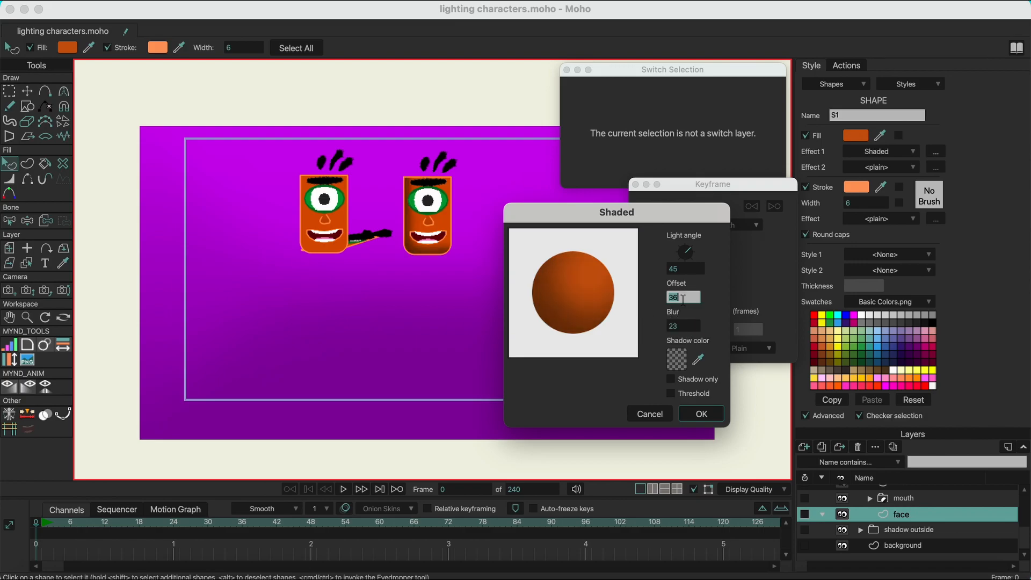
click(685, 328)
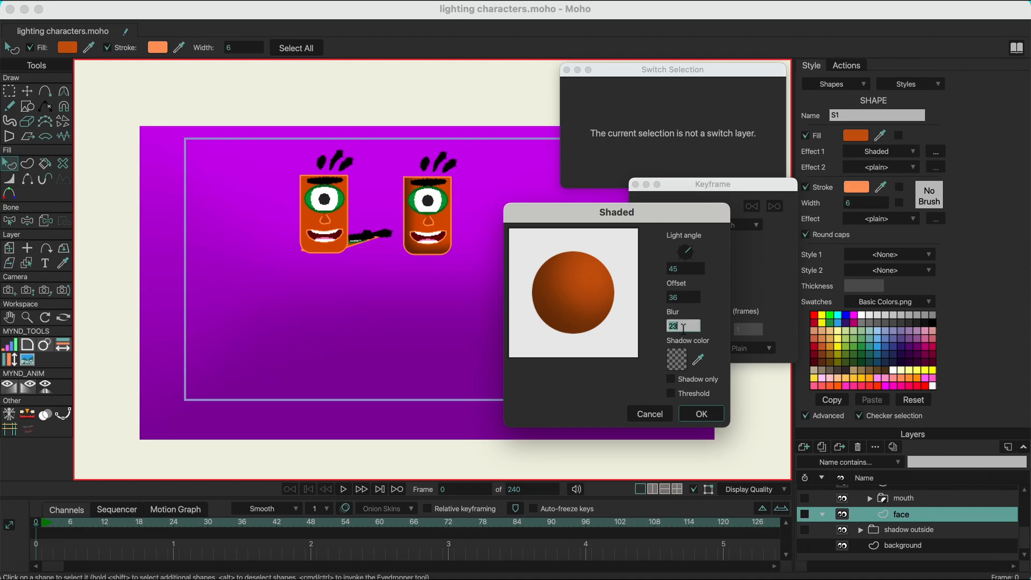
text(2)
click(692, 297)
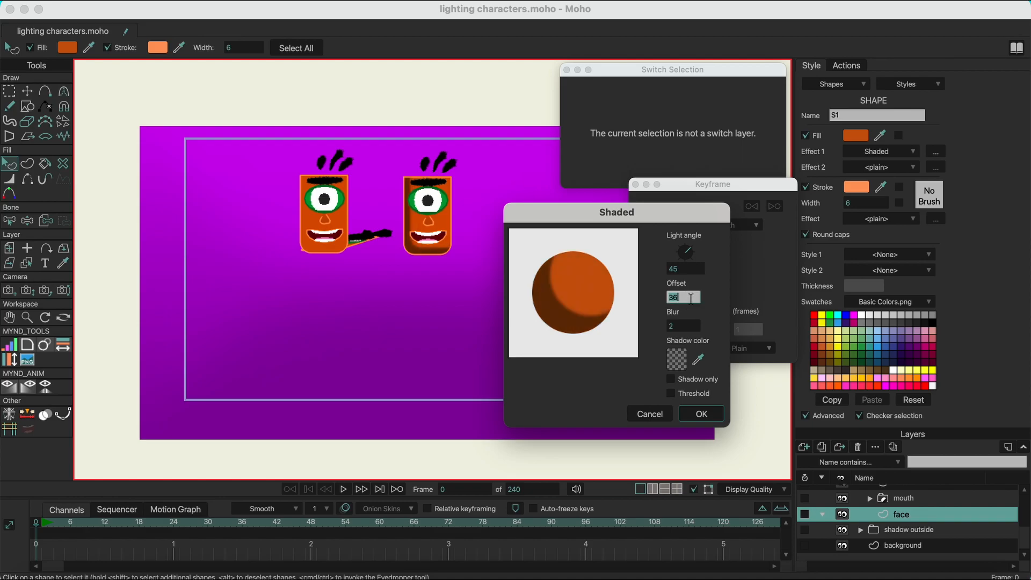
click(689, 270)
mouse_move(690, 250)
mouse_down()
mouse_move(694, 266)
mouse_move(675, 223)
mouse_move(640, 237)
mouse_move(670, 230)
mouse_move(678, 257)
mouse_move(682, 220)
mouse_move(693, 257)
mouse_move(679, 235)
mouse_move(695, 223)
mouse_move(704, 256)
mouse_move(698, 236)
mouse_move(682, 232)
mouse_move(685, 250)
mouse_up()
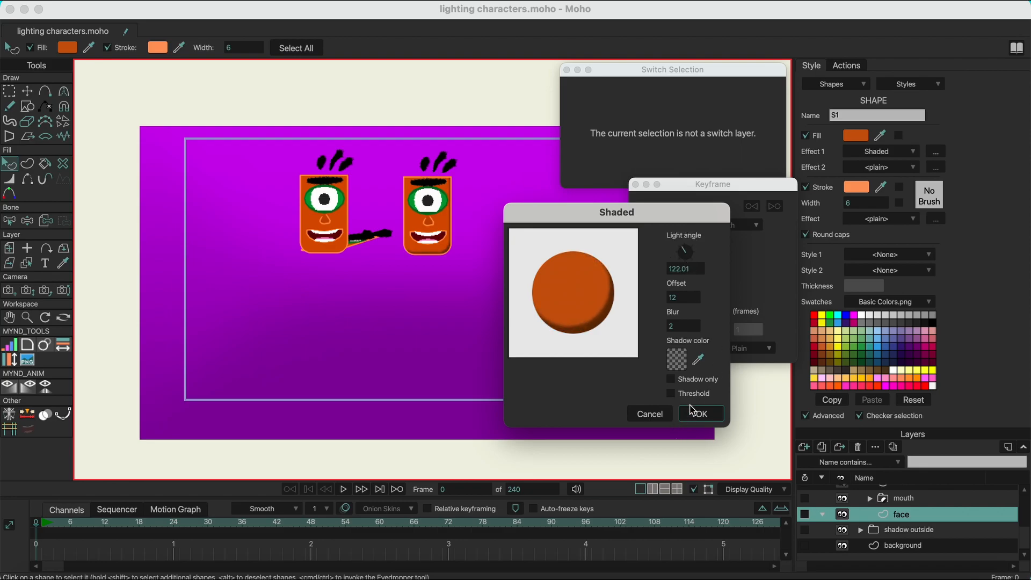
click(651, 414)
Deselect the face shape and view the available stroke effects without choosing one.
click(556, 306)
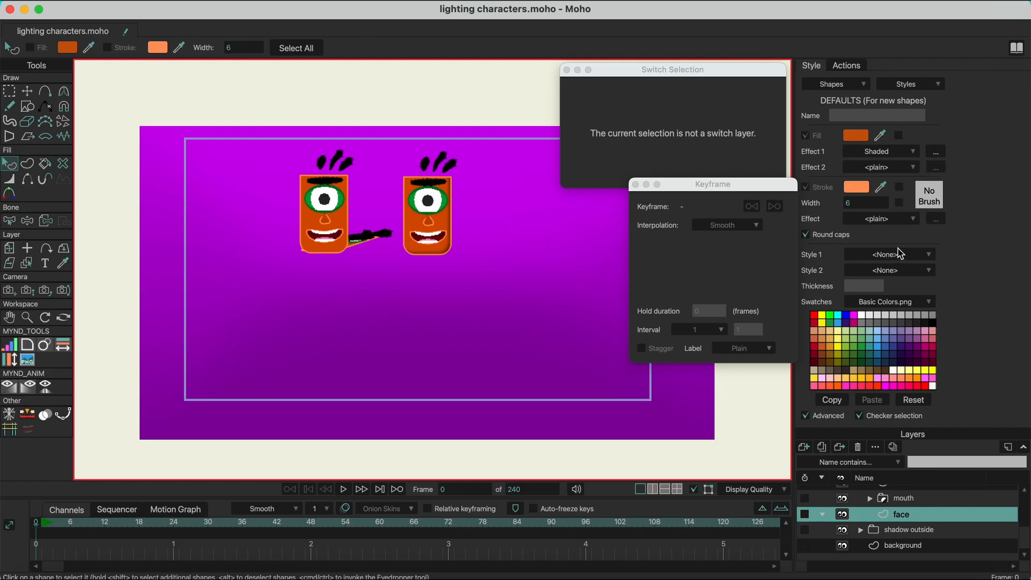
click(910, 221)
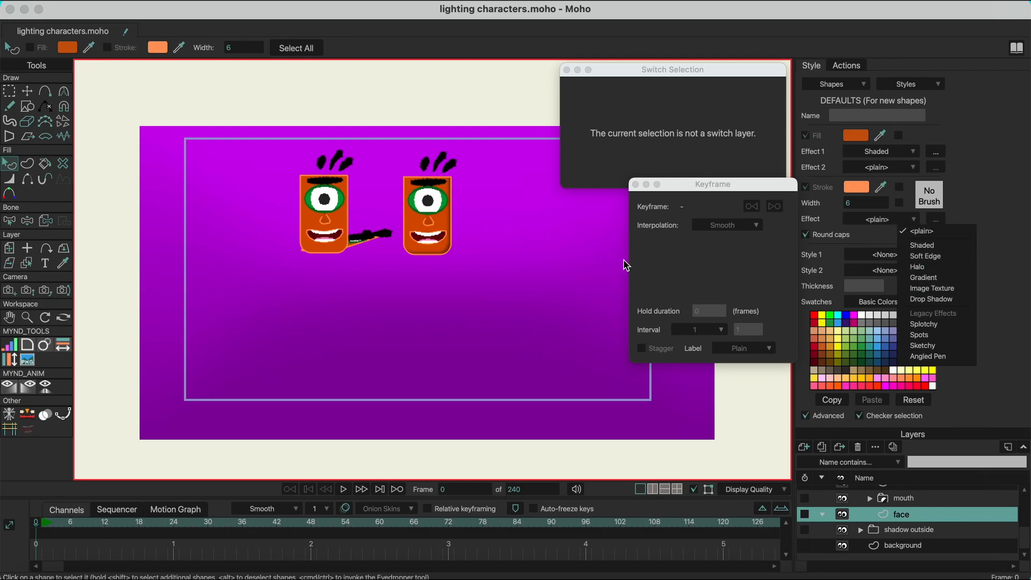
click(650, 268)
click(957, 183)
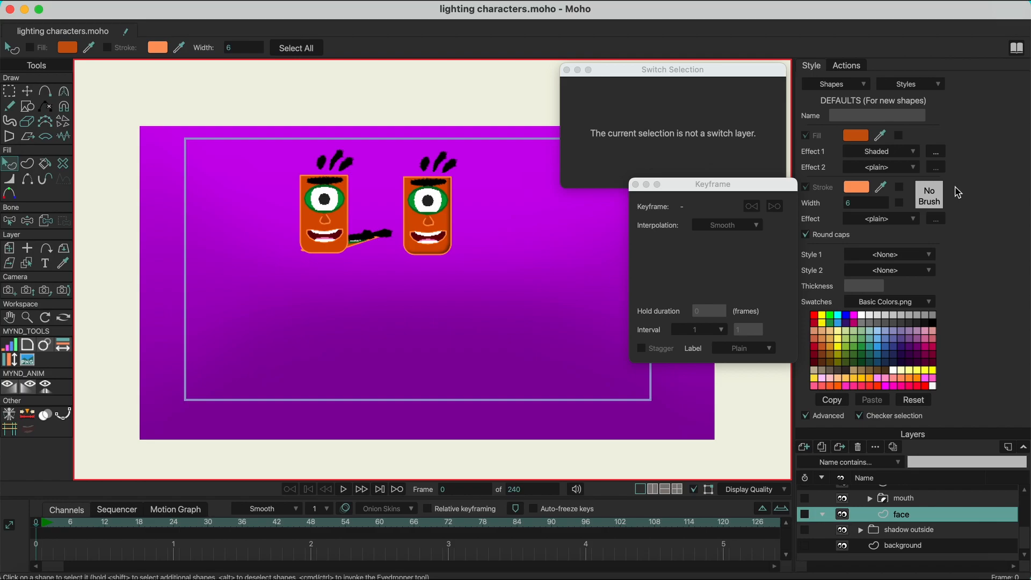
Collapse the Face shade group, make the Face light layer visible and active, and frame the three faces.
scroll(913, 524, up, 4)
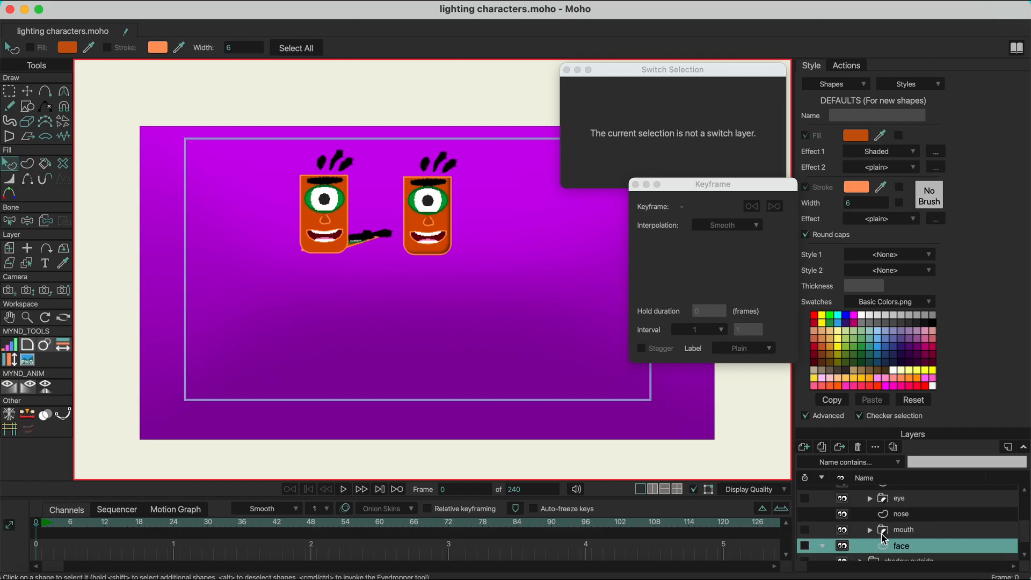
scroll(882, 532, up, 2)
click(863, 515)
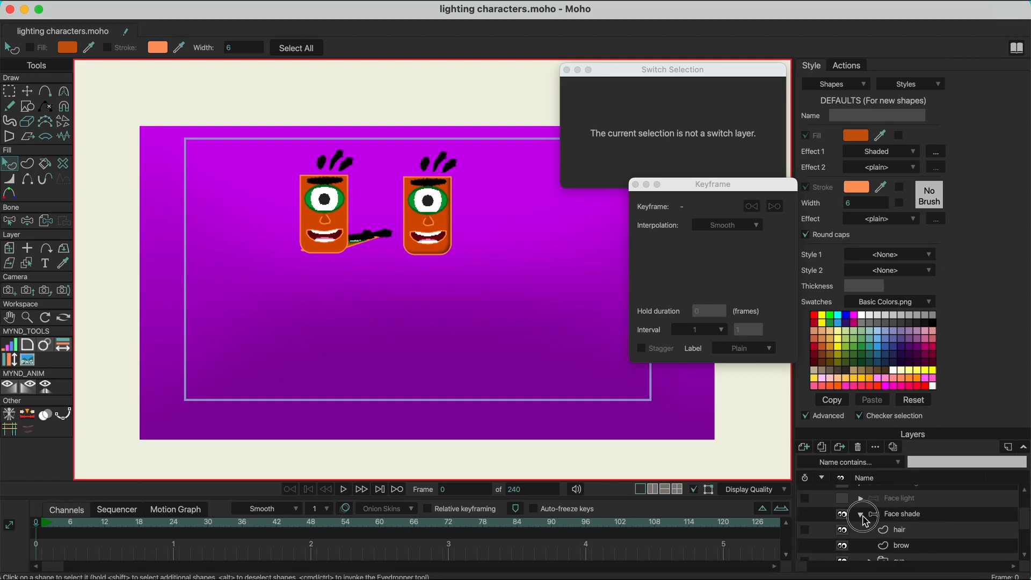
click(920, 514)
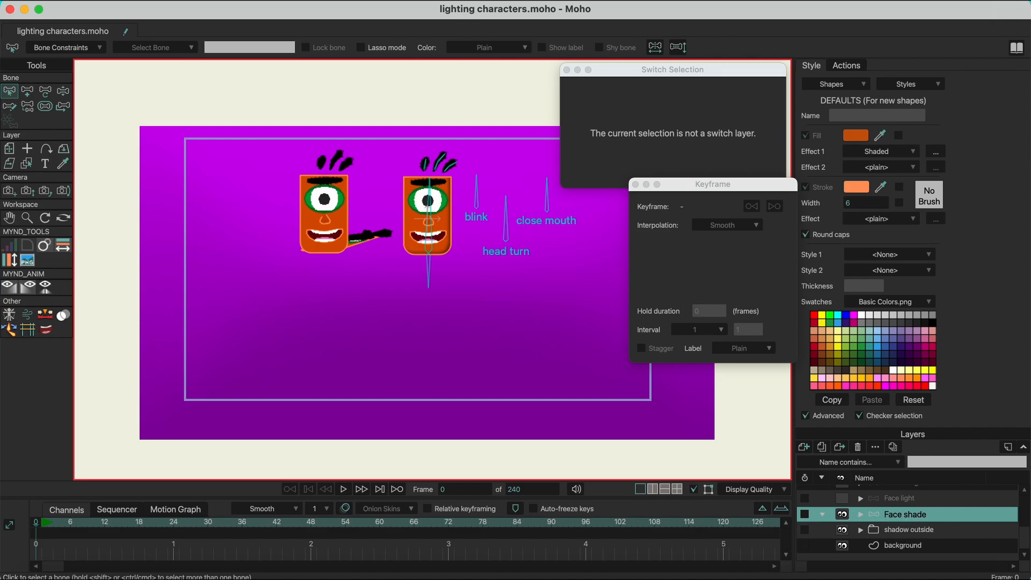
click(843, 499)
click(905, 498)
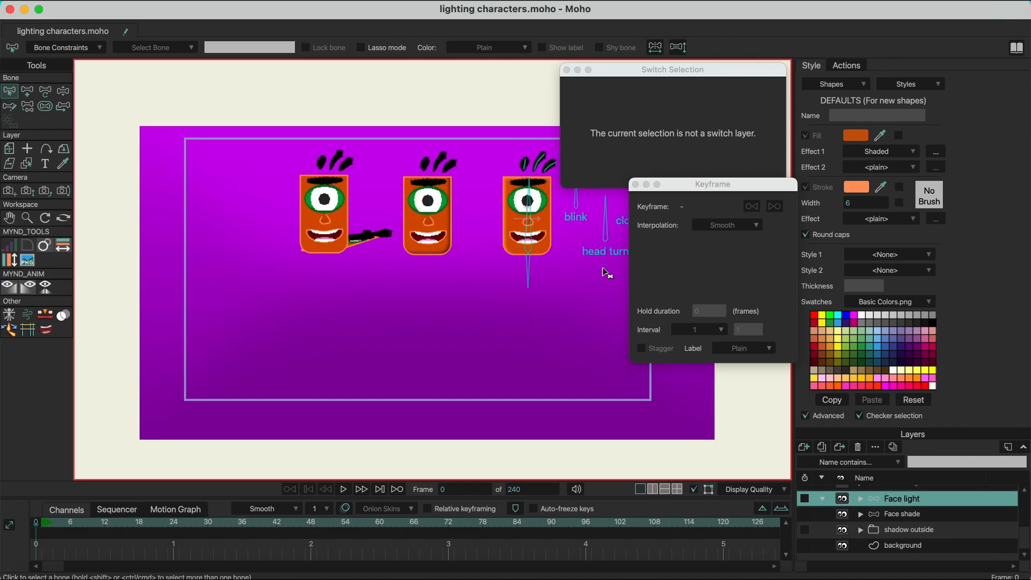
scroll(559, 230, up, 1)
scroll(559, 230, up, 1)
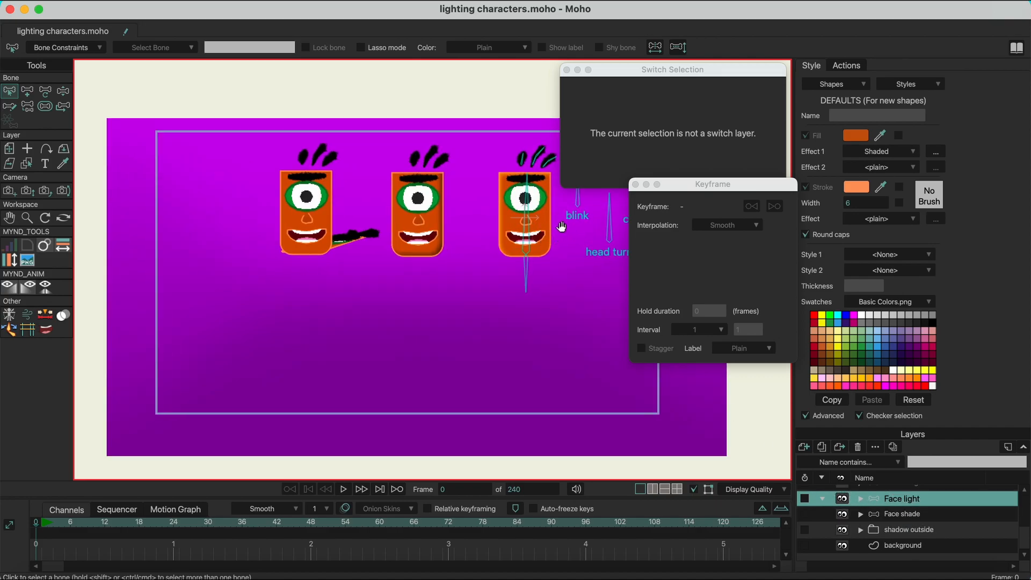
drag(563, 227, 411, 257)
scroll(269, 260, up, 2)
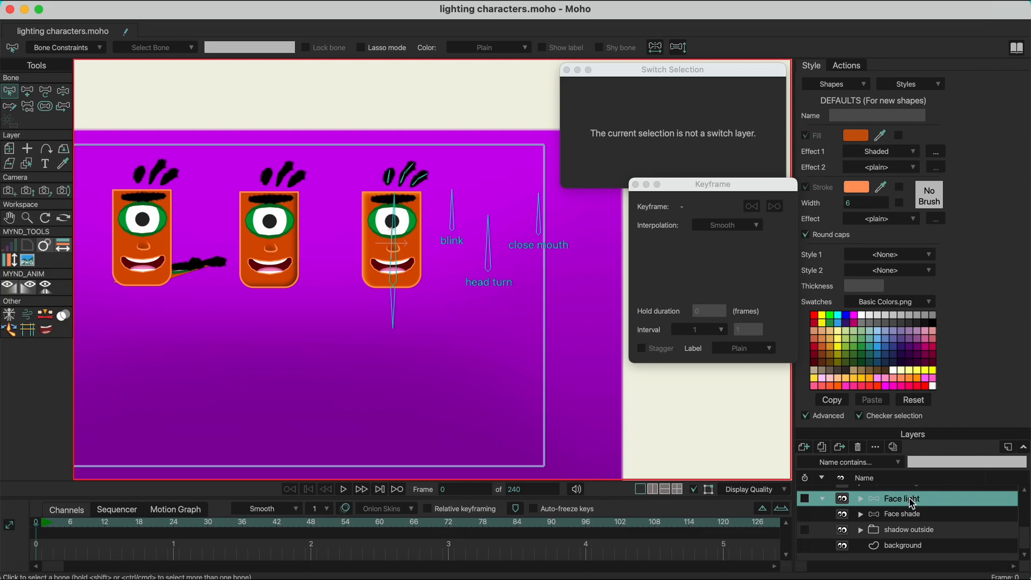
Expand the Face light group and select the face shape on its face layer.
click(861, 499)
scroll(894, 520, down, 2)
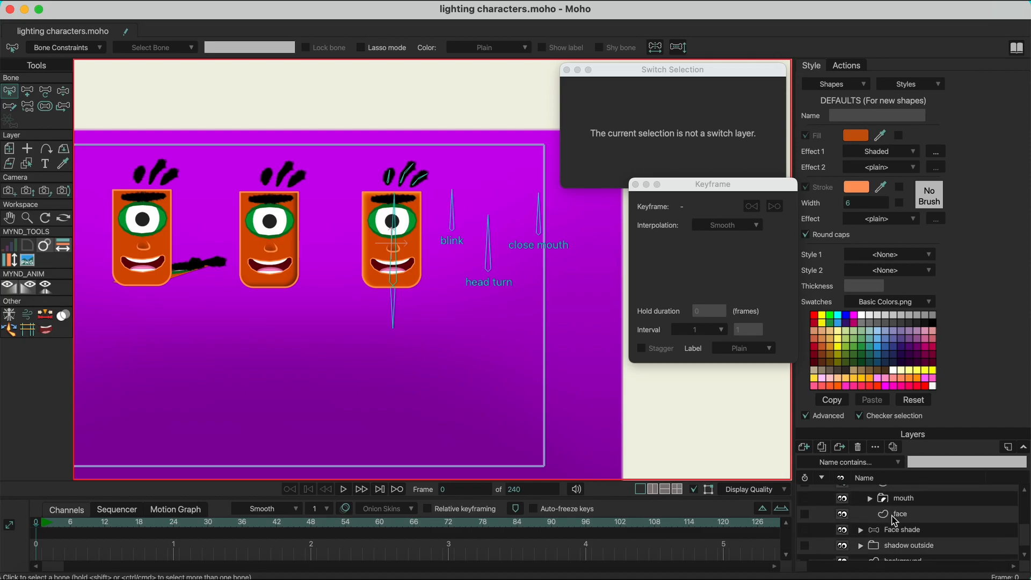
click(901, 514)
key(q)
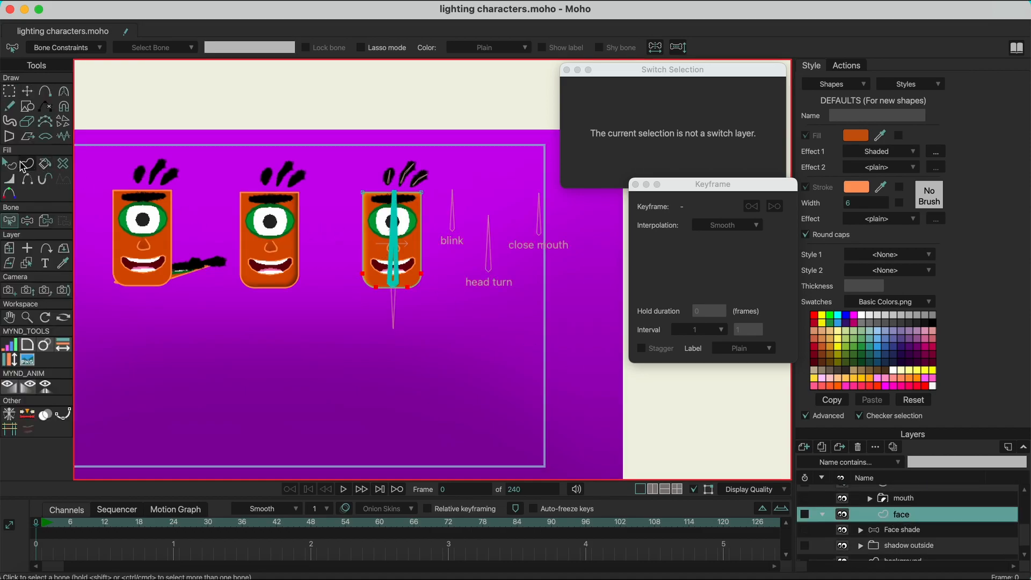
click(401, 242)
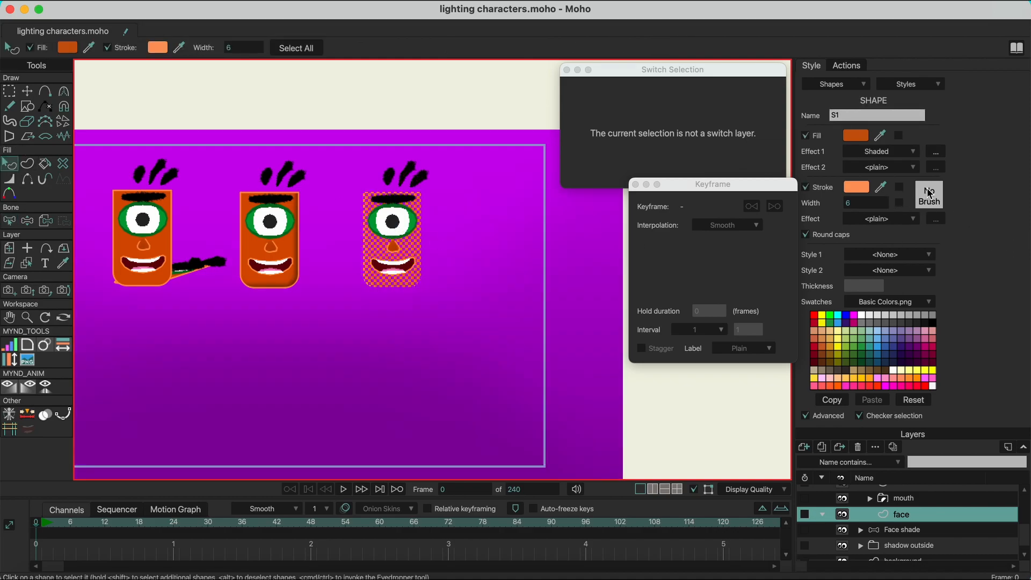
Try opaque yellow shadow colors FFE400 and EED925 in the Face light shape's Shaded effect, discard them and close the settings.
click(937, 154)
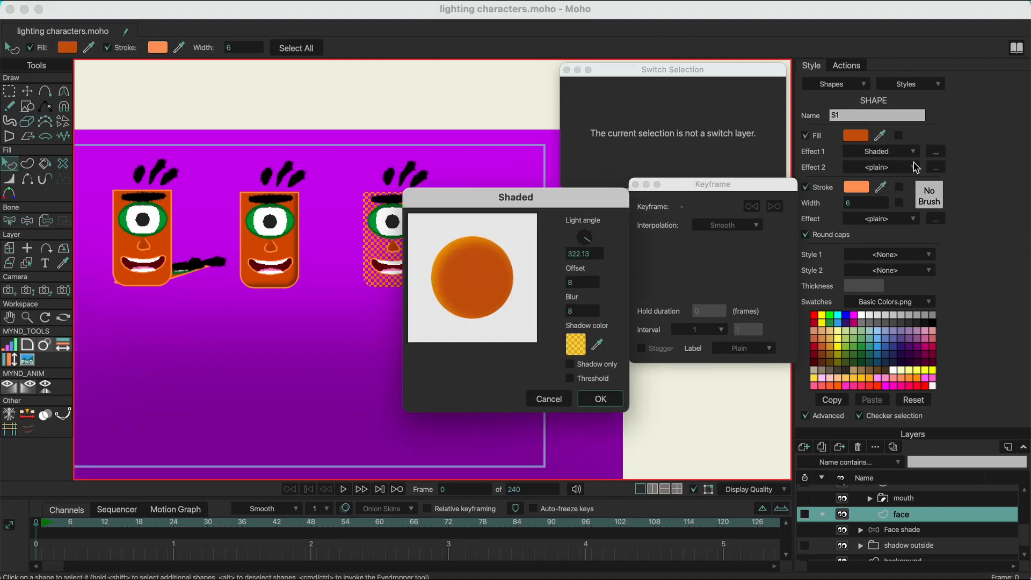
click(575, 346)
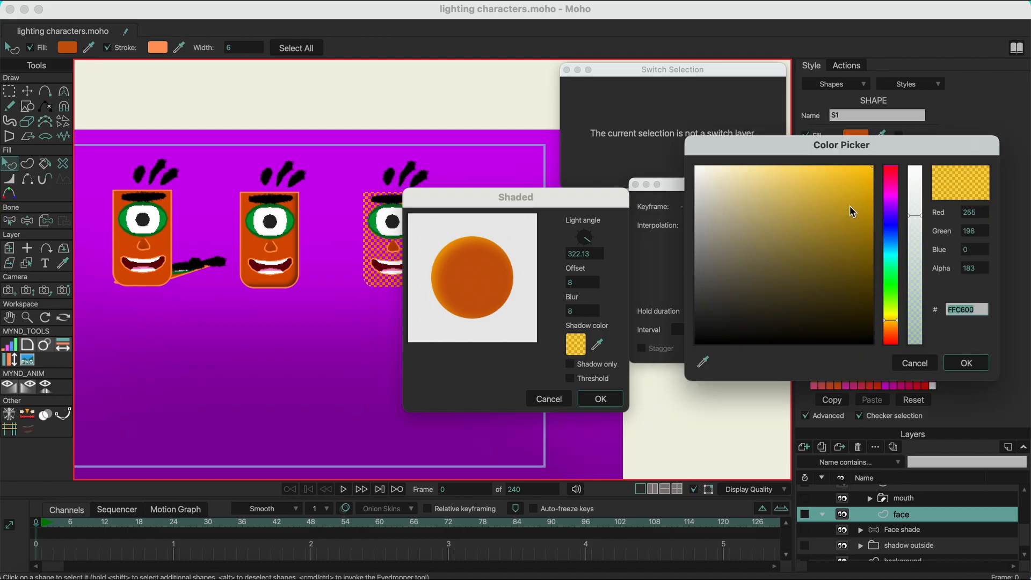
mouse_move(858, 181)
mouse_down()
mouse_move(847, 230)
mouse_move(759, 219)
mouse_move(870, 168)
mouse_move(874, 177)
mouse_move(862, 167)
mouse_move(767, 241)
mouse_move(812, 221)
mouse_up()
drag(914, 207, 913, 161)
drag(892, 203, 893, 161)
mouse_move(810, 238)
mouse_down()
mouse_move(871, 173)
mouse_move(865, 318)
mouse_move(765, 301)
mouse_move(820, 217)
mouse_up()
mouse_move(893, 221)
mouse_down()
mouse_move(893, 235)
mouse_move(840, 219)
mouse_move(849, 162)
mouse_move(719, 200)
mouse_move(731, 232)
mouse_move(771, 191)
mouse_move(854, 191)
mouse_move(874, 166)
mouse_move(888, 316)
mouse_up()
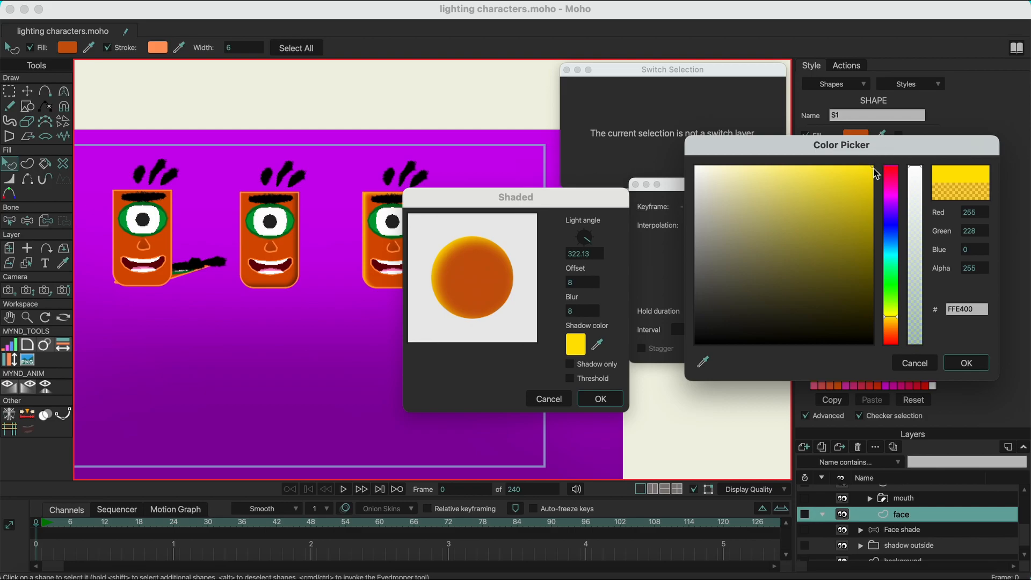
mouse_move(870, 164)
mouse_down()
mouse_move(794, 200)
mouse_move(842, 199)
mouse_move(833, 175)
mouse_move(758, 175)
mouse_move(822, 196)
mouse_move(843, 179)
mouse_move(810, 258)
mouse_move(778, 242)
mouse_move(843, 216)
mouse_move(865, 166)
mouse_move(880, 171)
mouse_move(838, 185)
mouse_move(846, 178)
mouse_up()
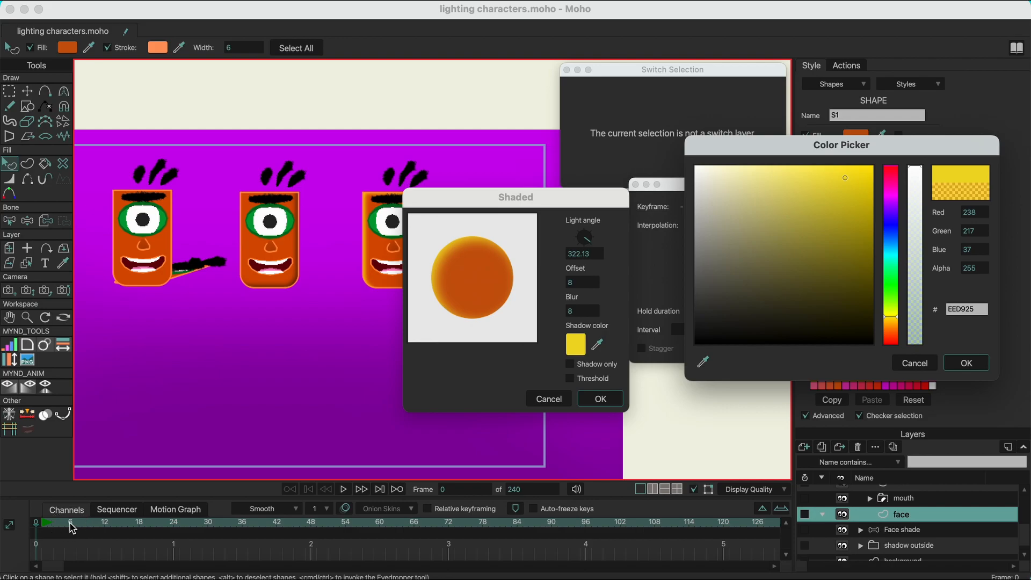
click(906, 363)
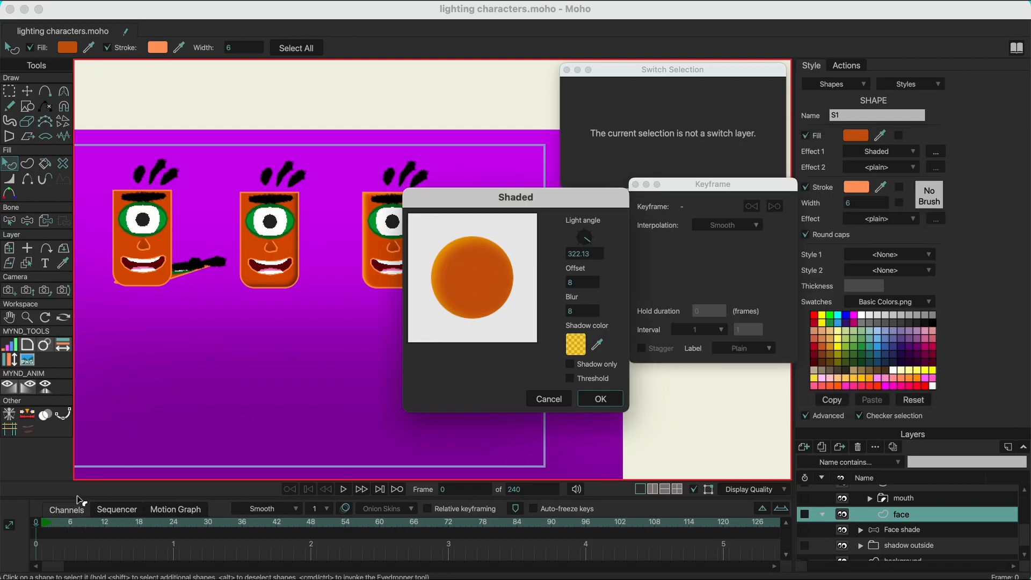
click(593, 400)
At frame 11, change the face shape's Shaded shadow color to pink DD256F.
click(99, 524)
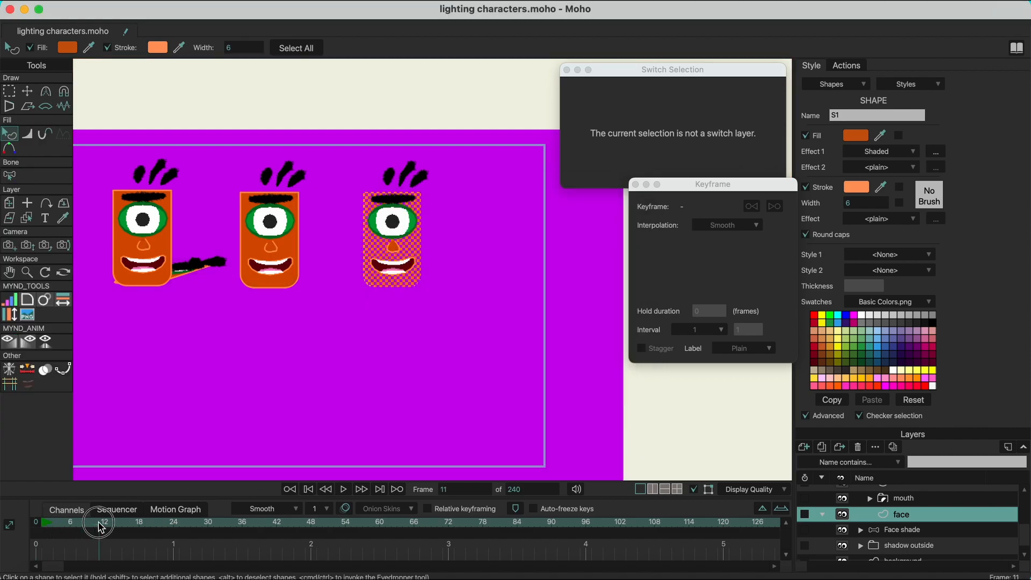
click(365, 376)
click(410, 258)
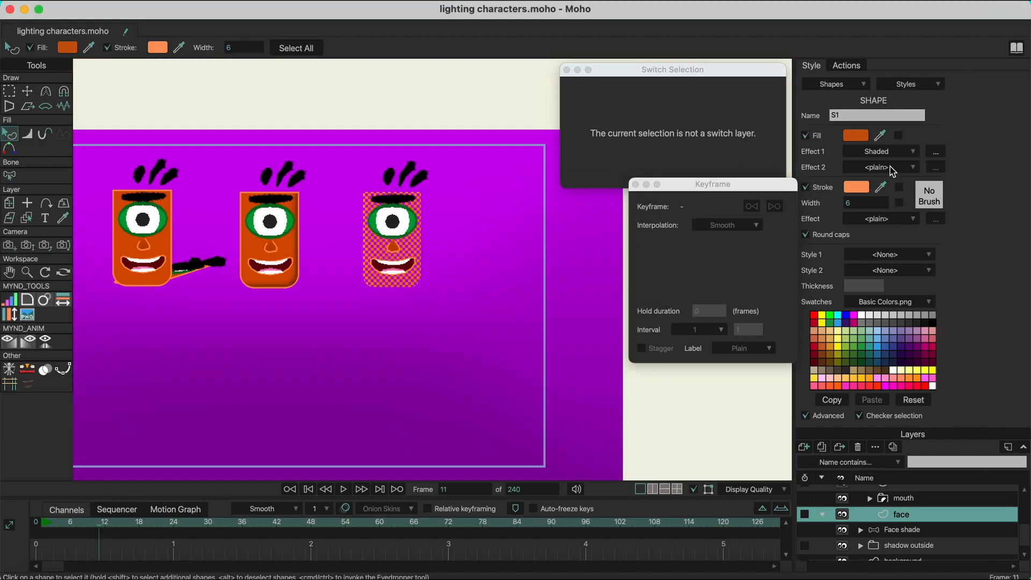
click(936, 155)
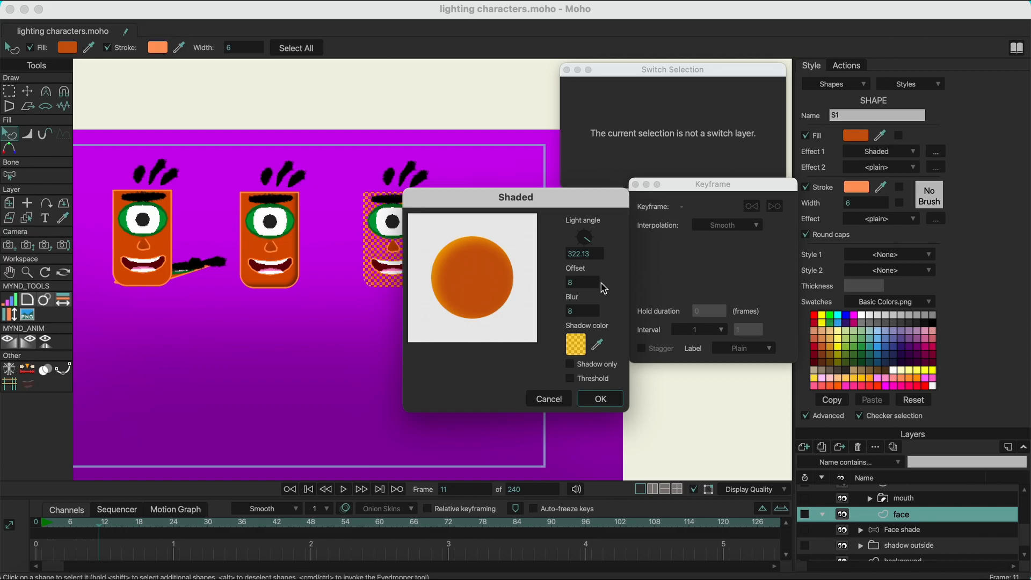
click(579, 346)
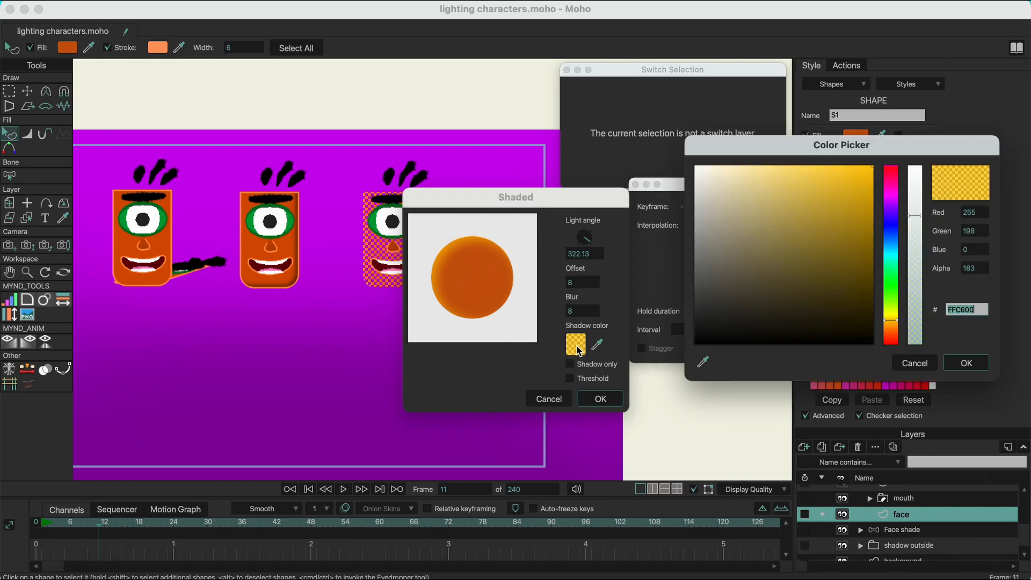
click(891, 172)
click(843, 189)
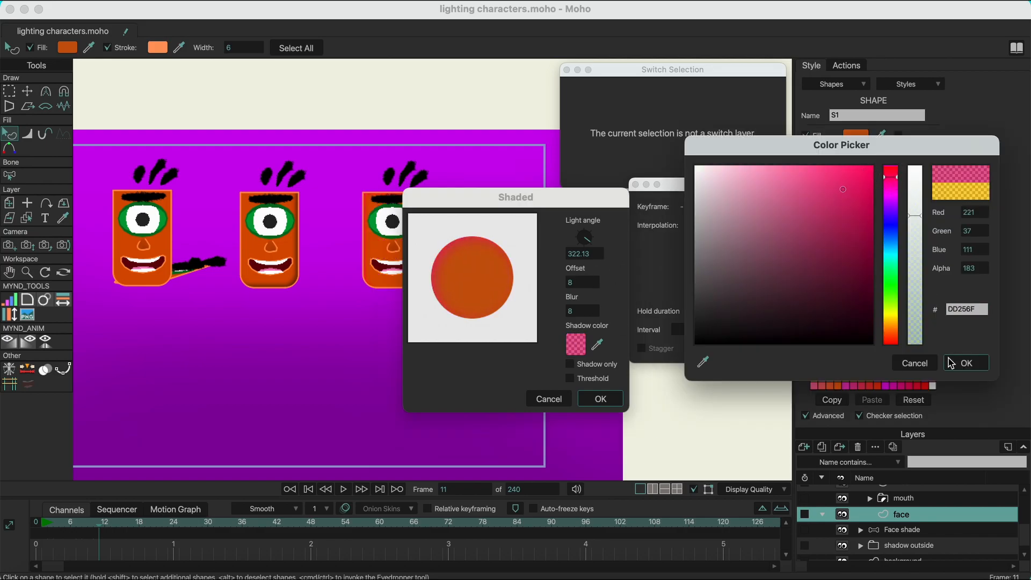
click(965, 363)
click(593, 404)
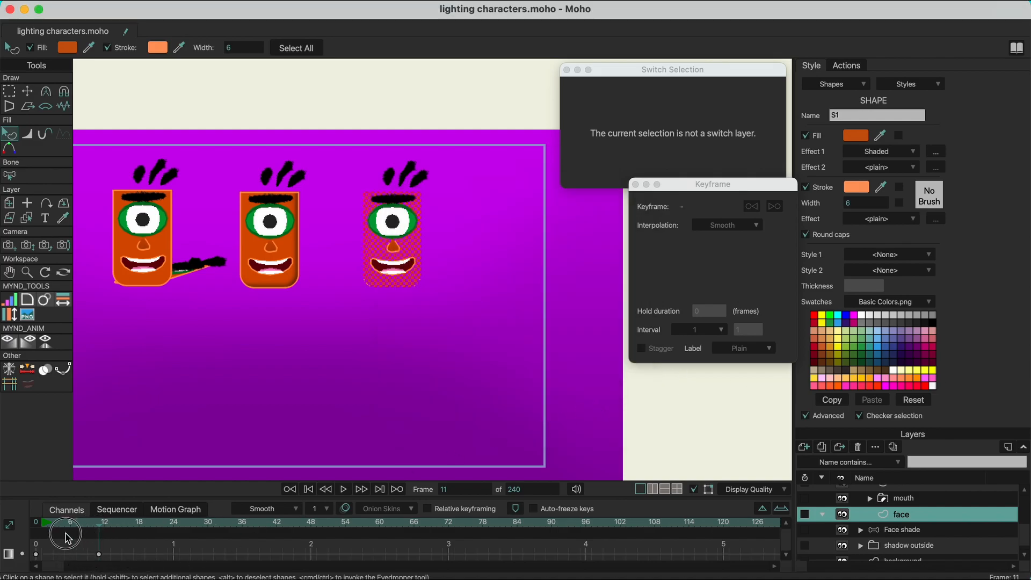
Deselect the face shape and scrub between frames 1 and 18 to preview the light color change.
click(450, 332)
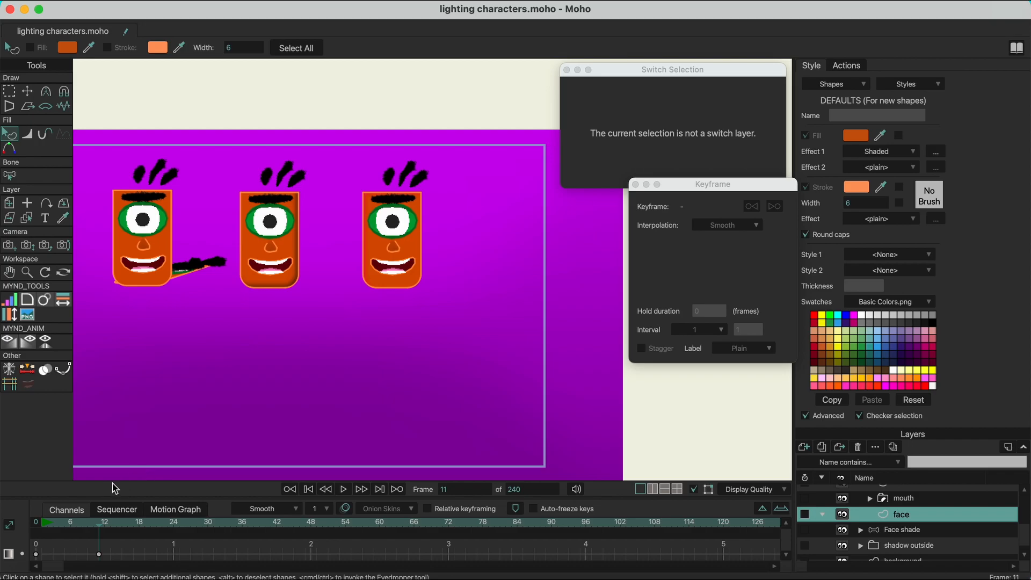
drag(97, 523, 47, 524)
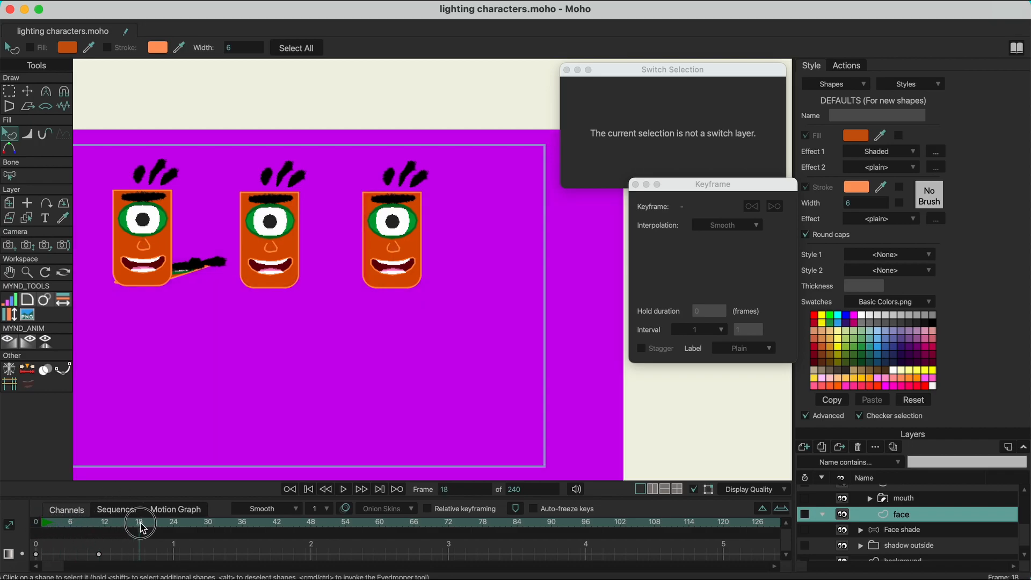
click(43, 531)
Delete the shadow color keyframe at frame 11 and return to frame 0.
drag(123, 545, 85, 556)
key(Delete)
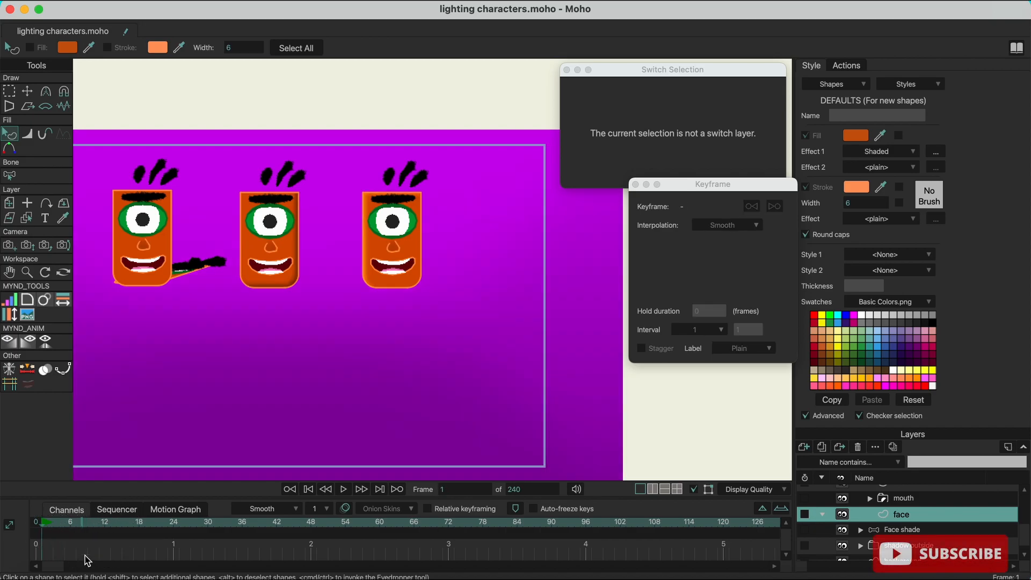
click(37, 530)
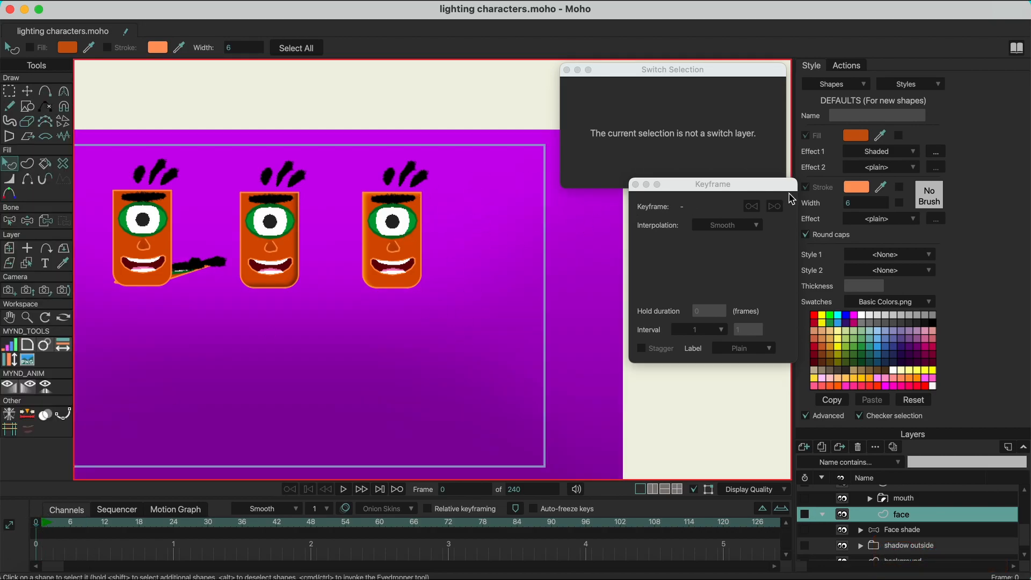
Collapse the Face light group and make the face rim light stroke layer visible and active.
scroll(904, 517, up, 1)
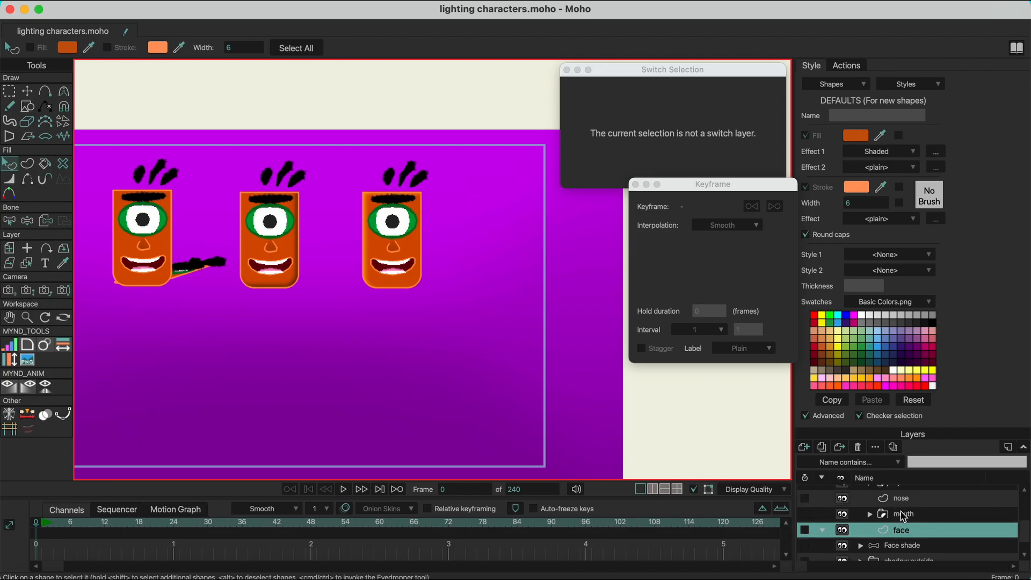
scroll(904, 517, up, 1)
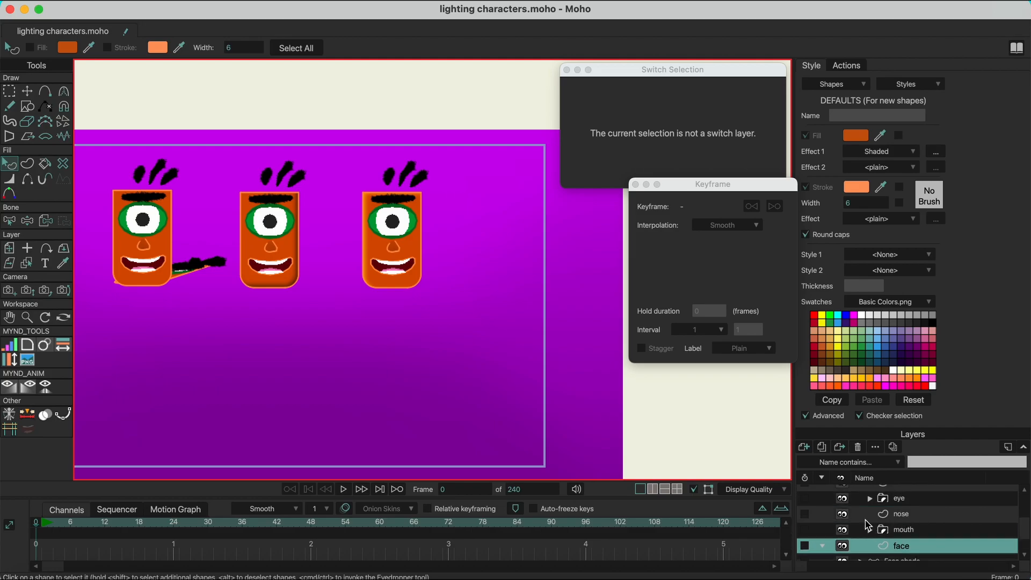
scroll(881, 541, up, 5)
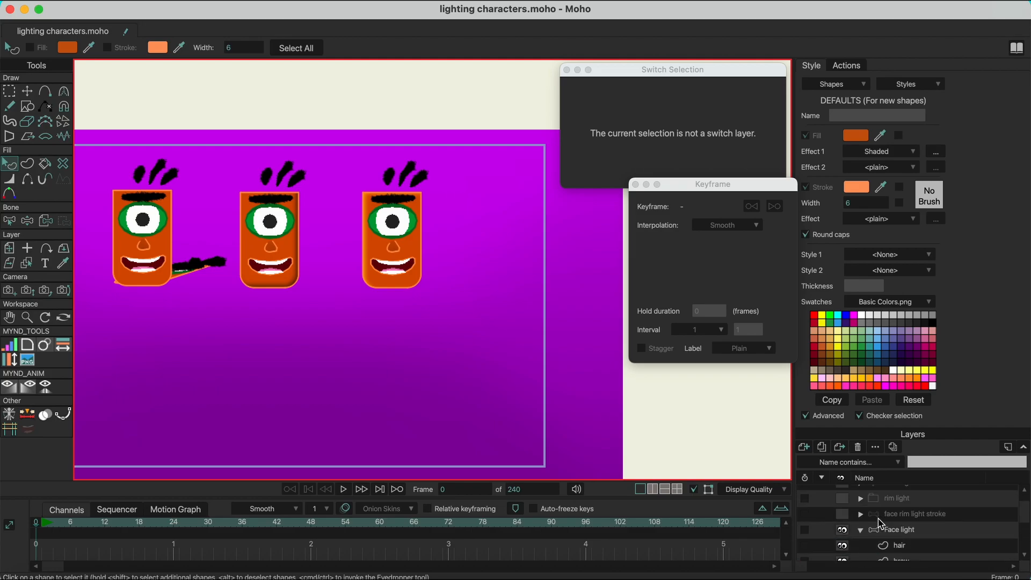
click(862, 530)
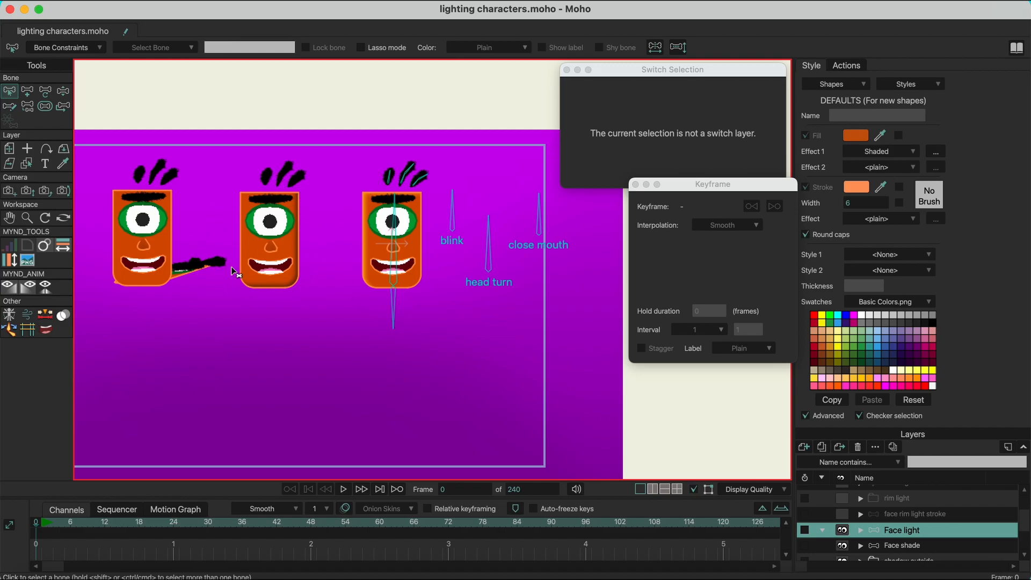
click(842, 515)
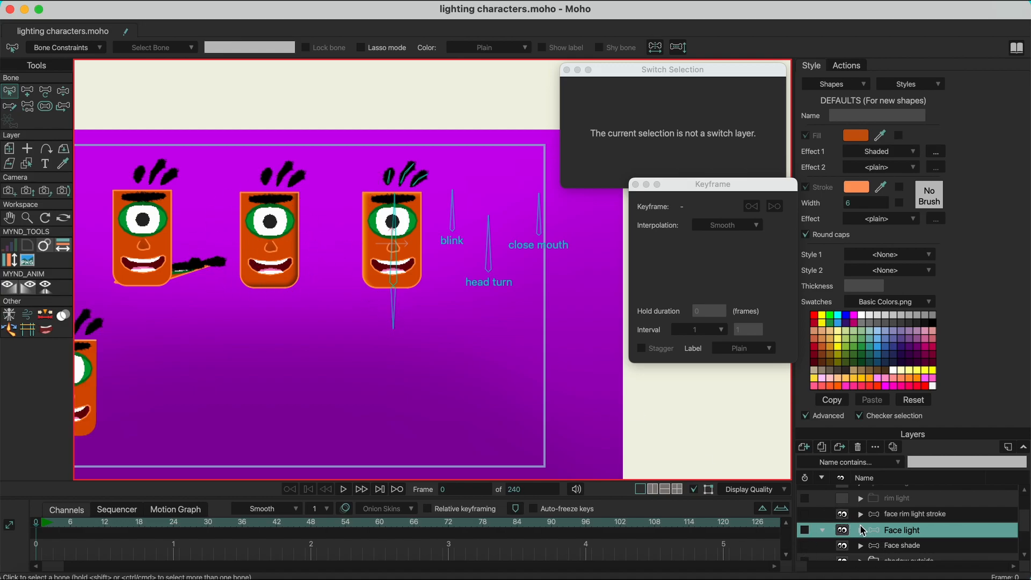
click(912, 515)
drag(271, 338, 424, 277)
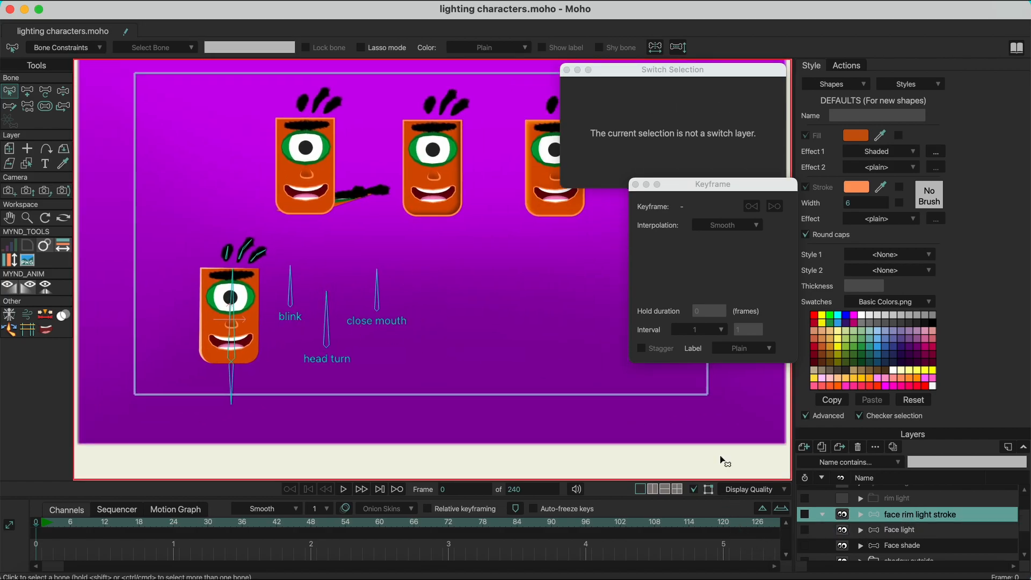
Expand the face rim light stroke group and select the face shape on its face layer.
click(861, 515)
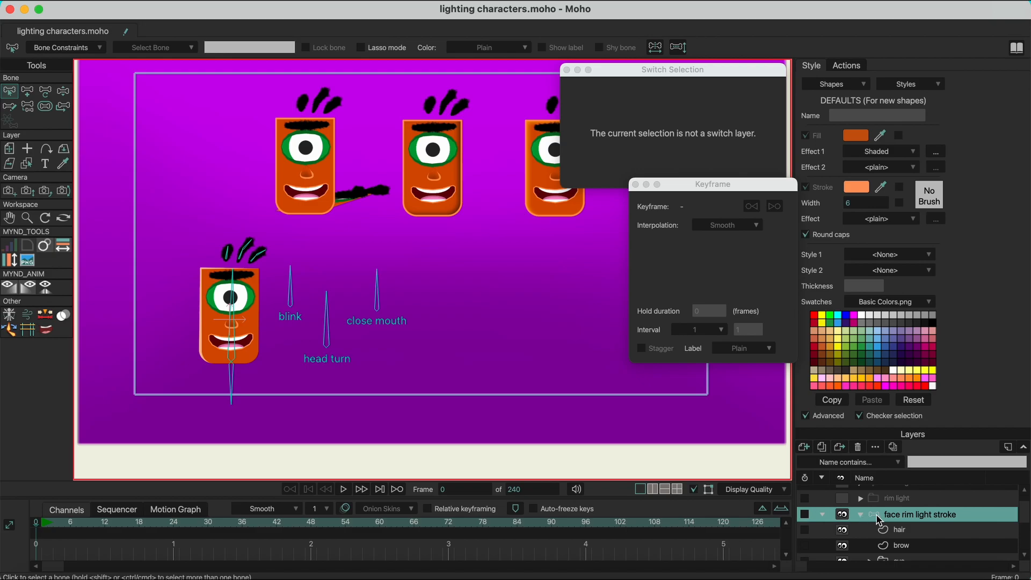
scroll(895, 532, down, 5)
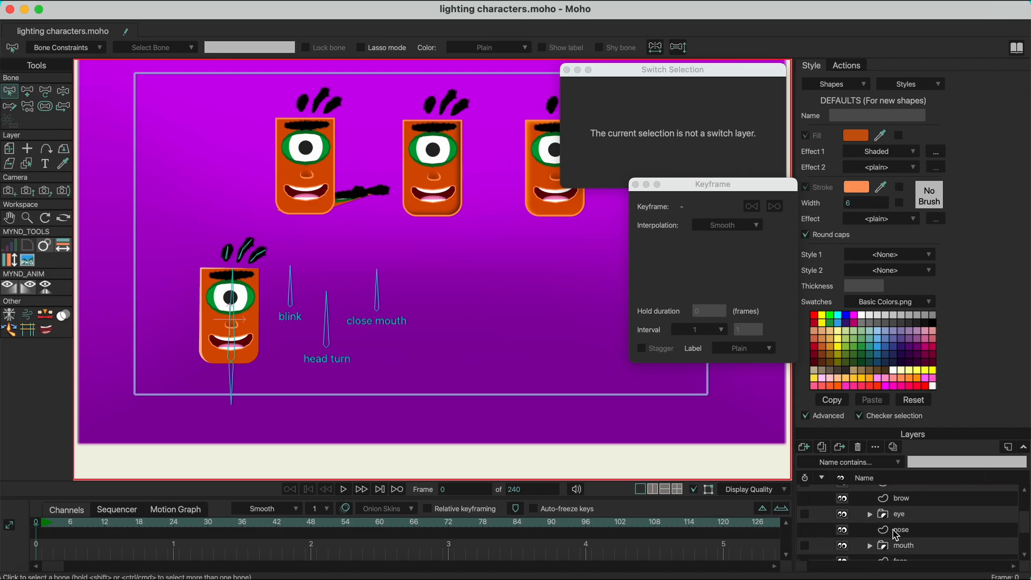
click(903, 530)
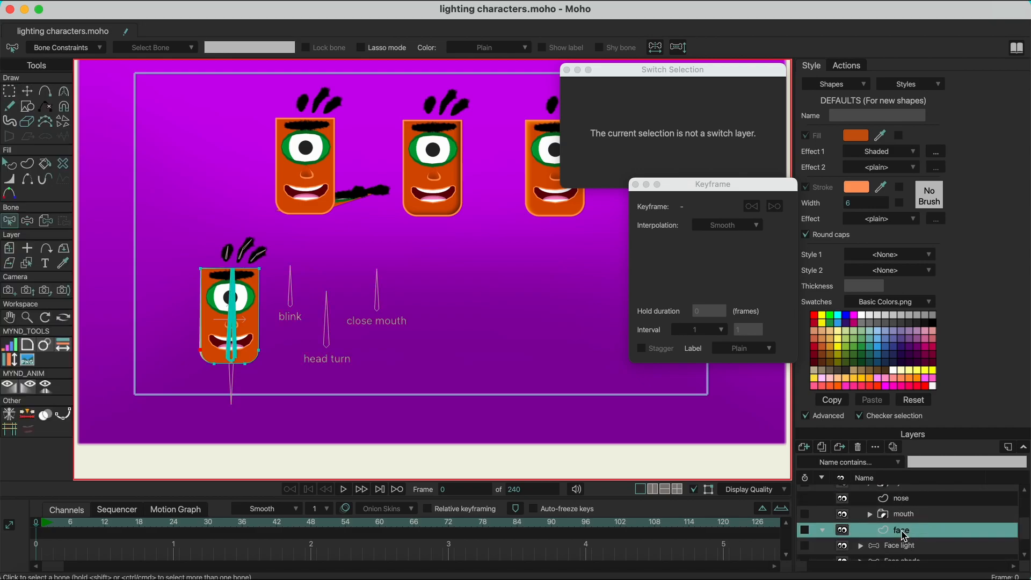
key(q)
scroll(207, 306, down, 4)
scroll(208, 305, up, 2)
scroll(207, 314, up, 4)
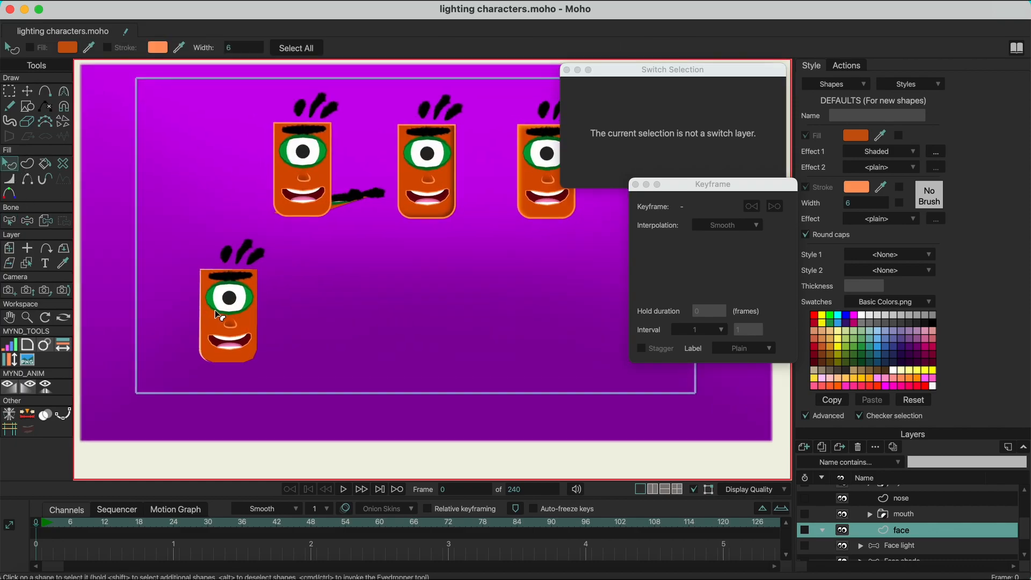
click(220, 317)
Deselect the face shape and bring up the Hide Edge tool on its outline without hiding any edge.
click(27, 179)
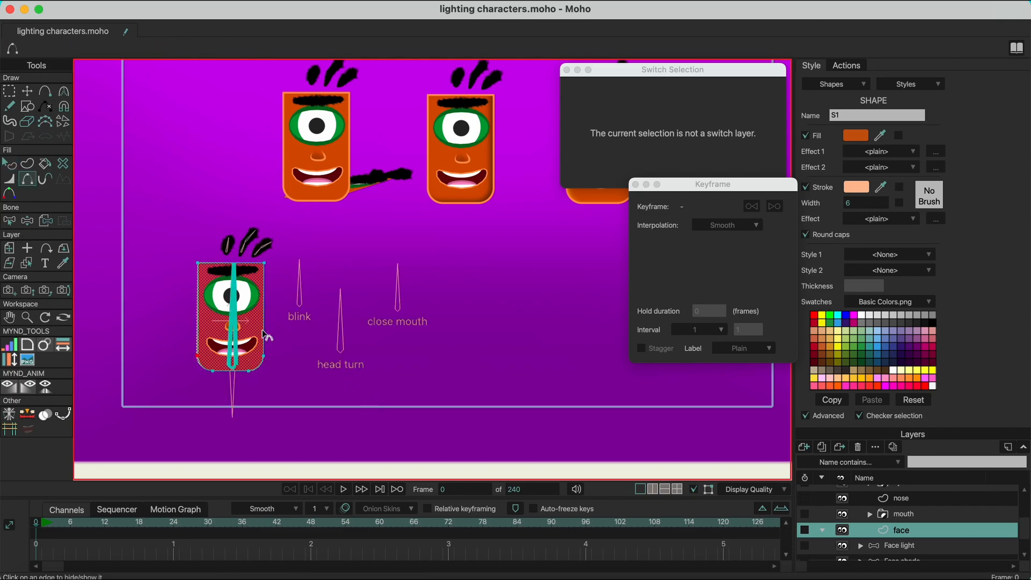
click(9, 163)
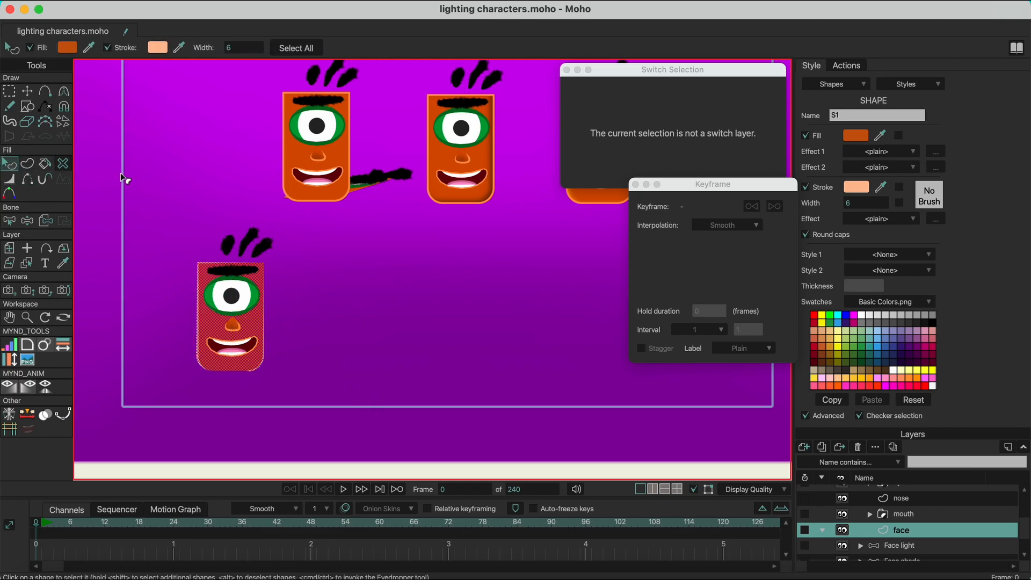
click(176, 282)
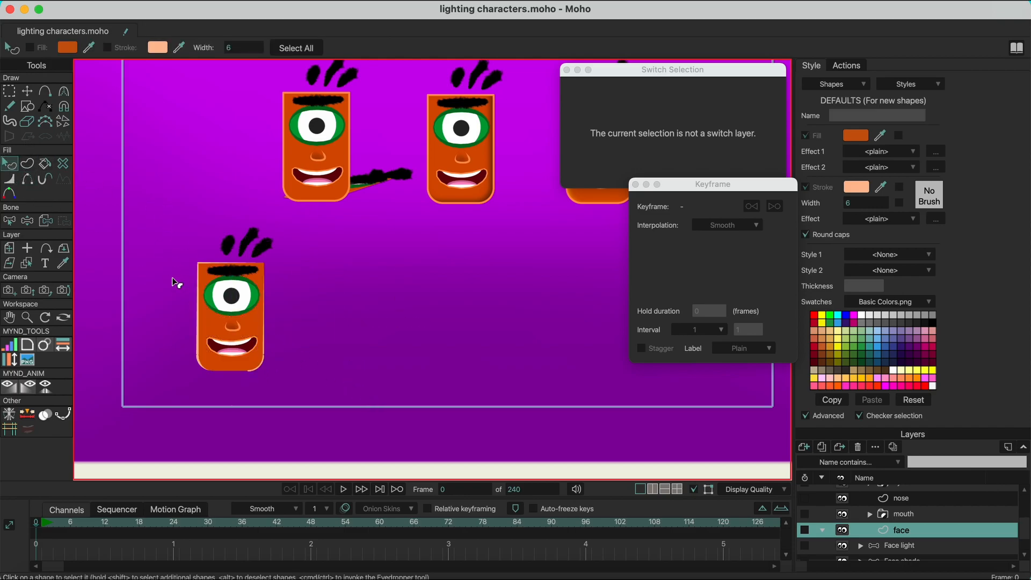
click(28, 180)
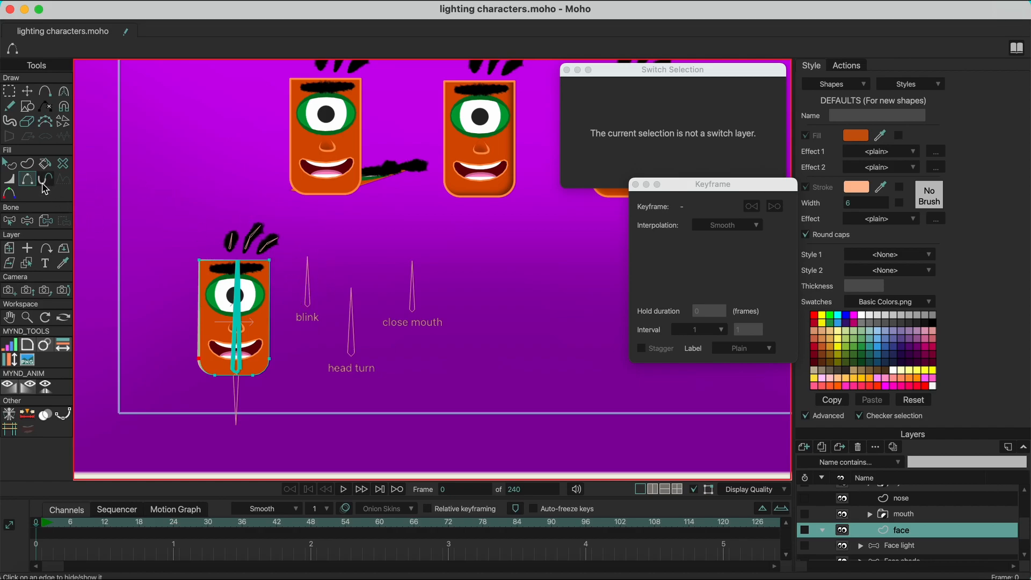
Try a thicker line width along the rim light face's left outline, with 584 percent at its upper-left corner, and undo it.
click(9, 179)
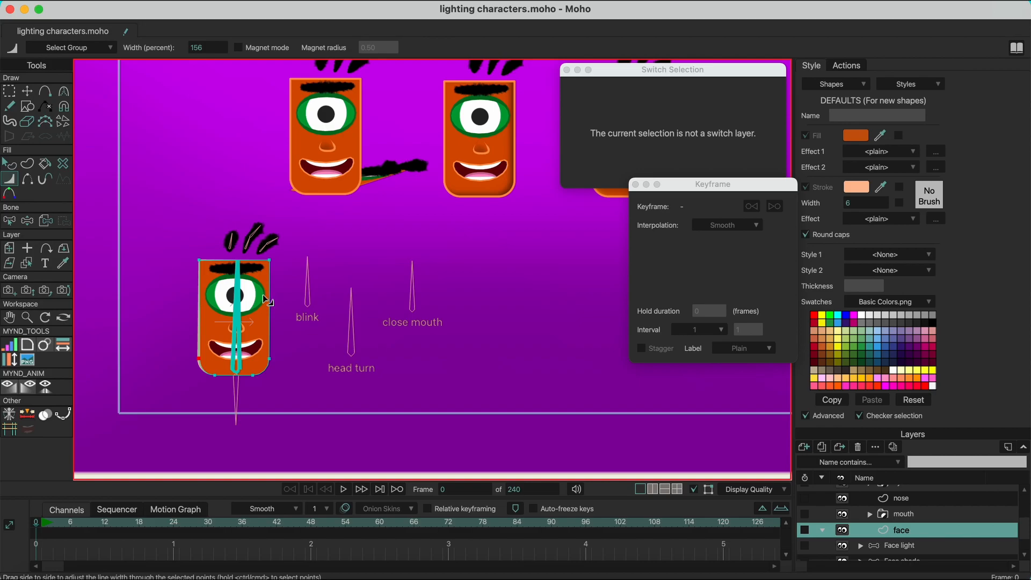
drag(194, 285, 360, 288)
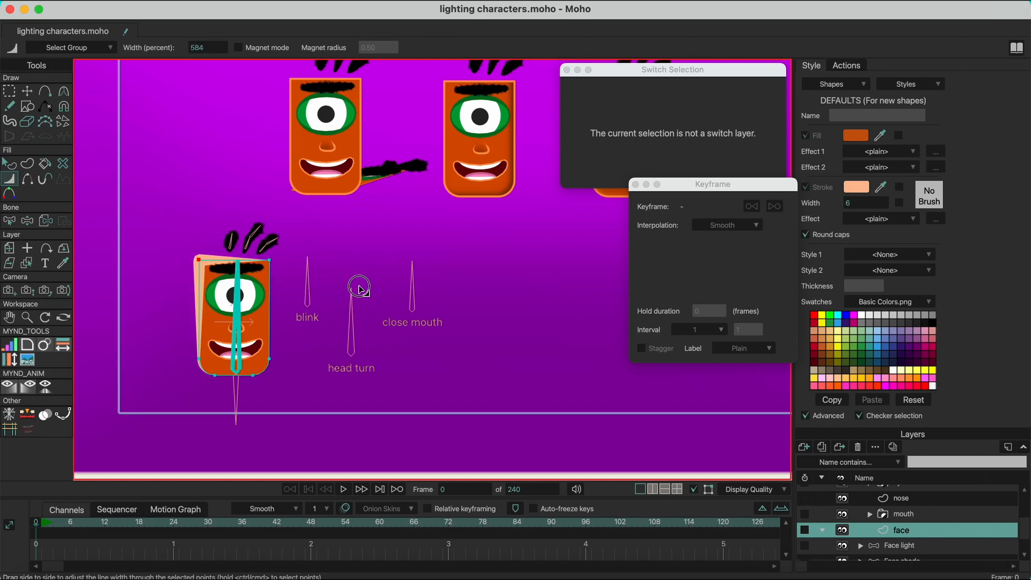
drag(197, 356, 397, 358)
mouse_move(216, 373)
mouse_down()
mouse_move(277, 374)
mouse_move(249, 368)
mouse_up()
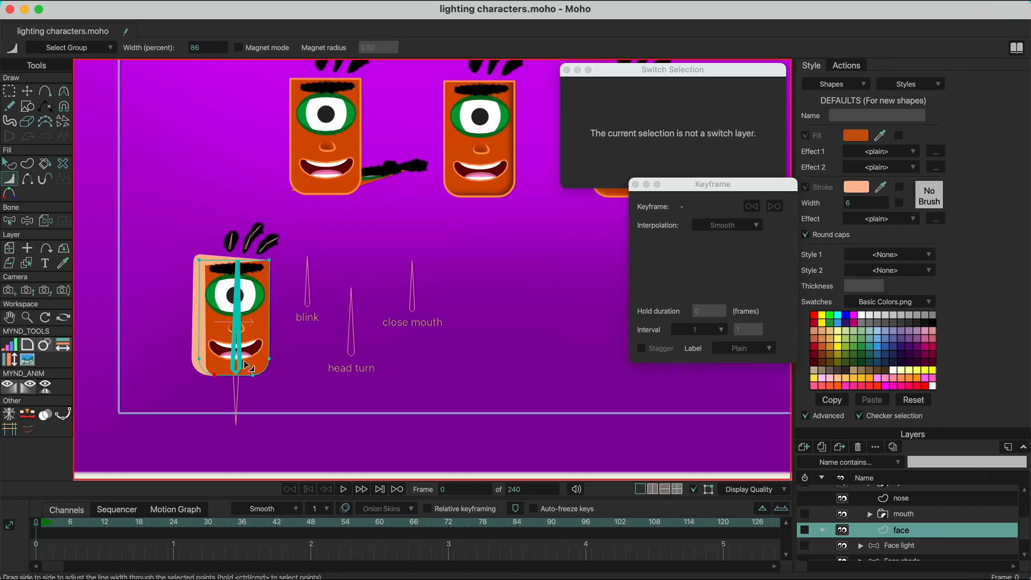
key(super+z)
key(super+z)
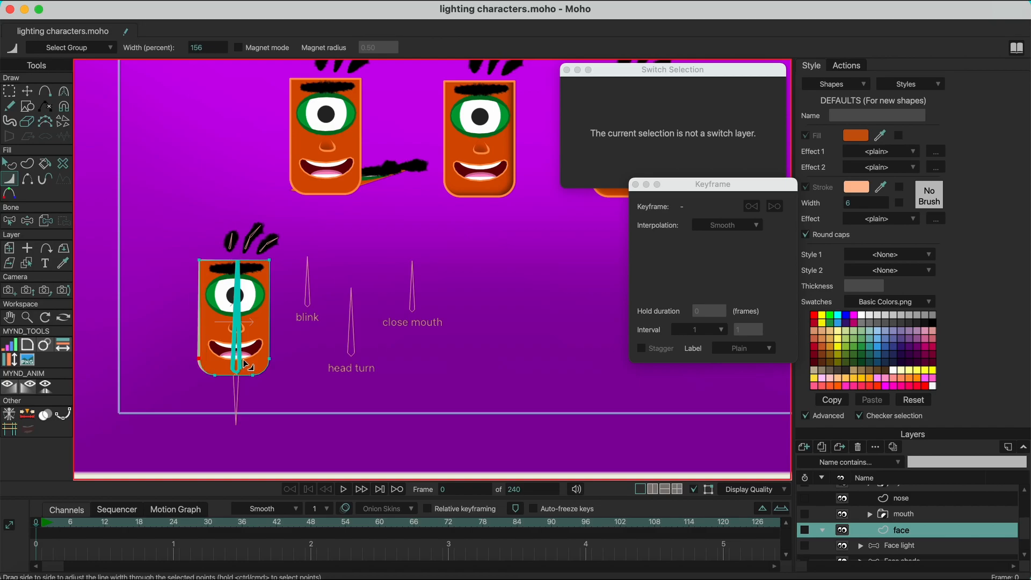
Set the rim light face shape's stroke color to opaque green 00FFA2 and deselect the shape.
click(11, 169)
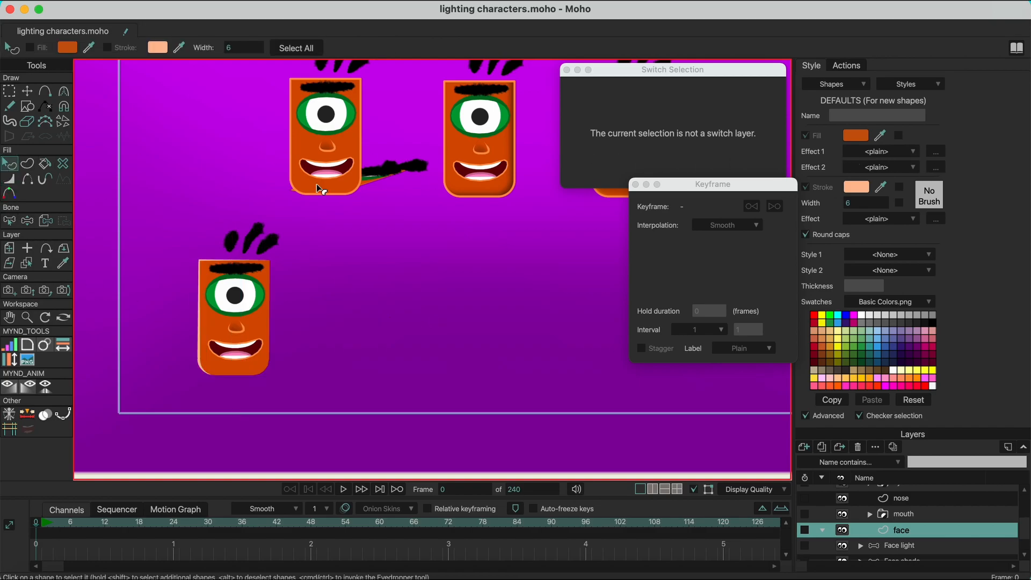
click(243, 309)
click(157, 47)
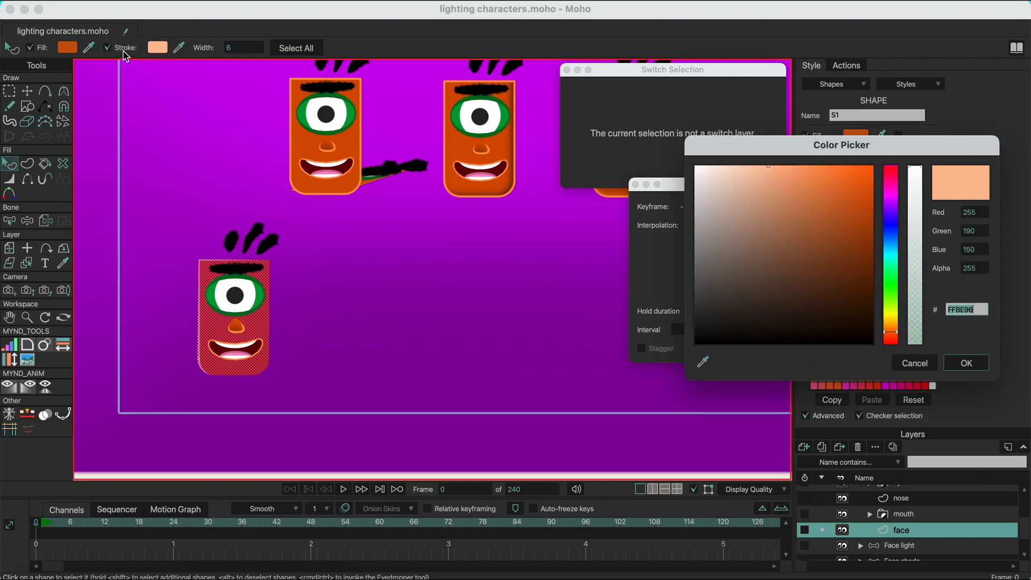
drag(892, 207, 893, 269)
click(873, 166)
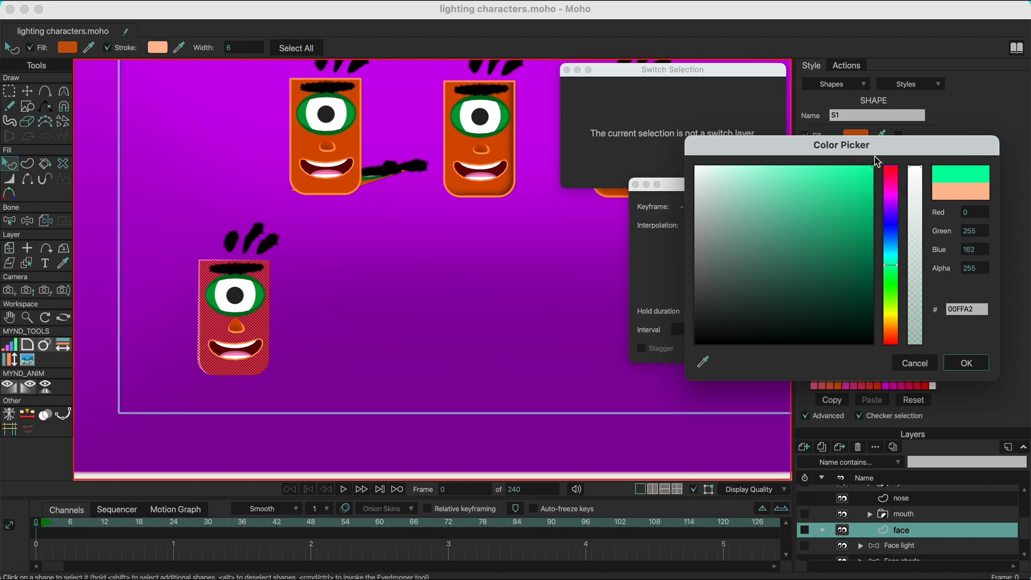
click(965, 362)
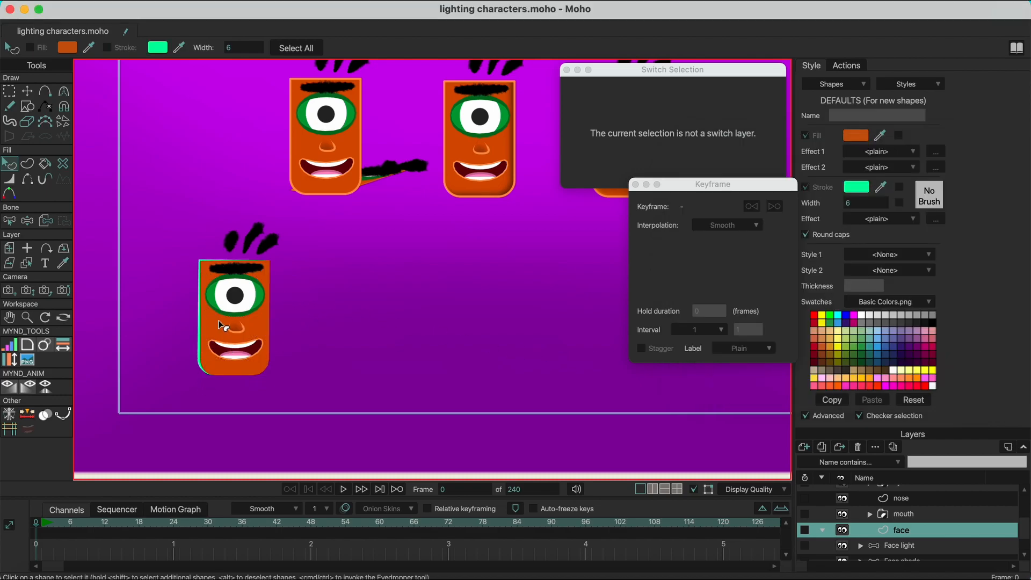
Collapse the face rim light stroke group, keeping it visible, and show, activate and expand the rim light group.
scroll(895, 519, up, 5)
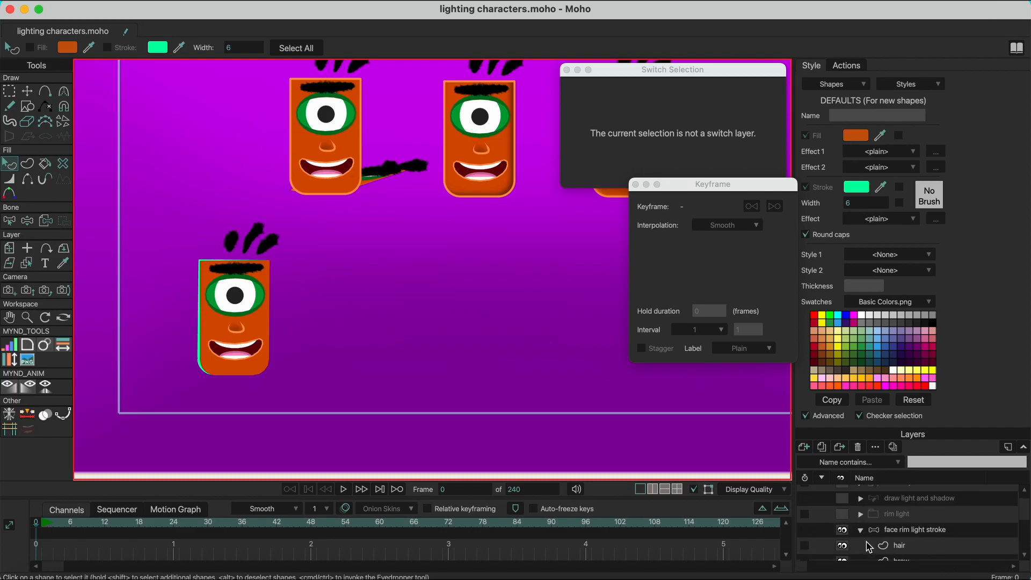
click(862, 531)
click(842, 531)
click(842, 515)
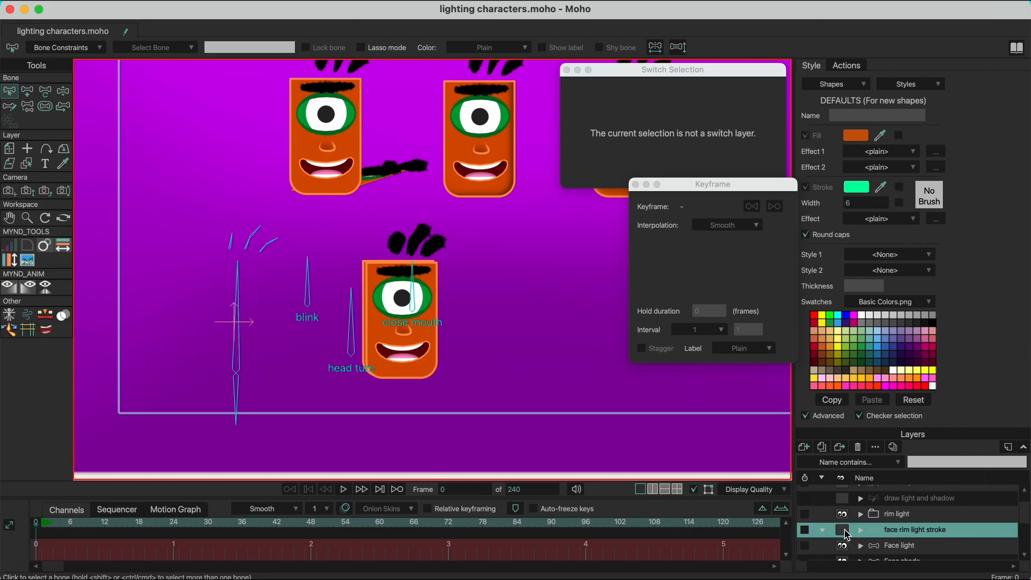
click(843, 530)
click(891, 519)
click(861, 515)
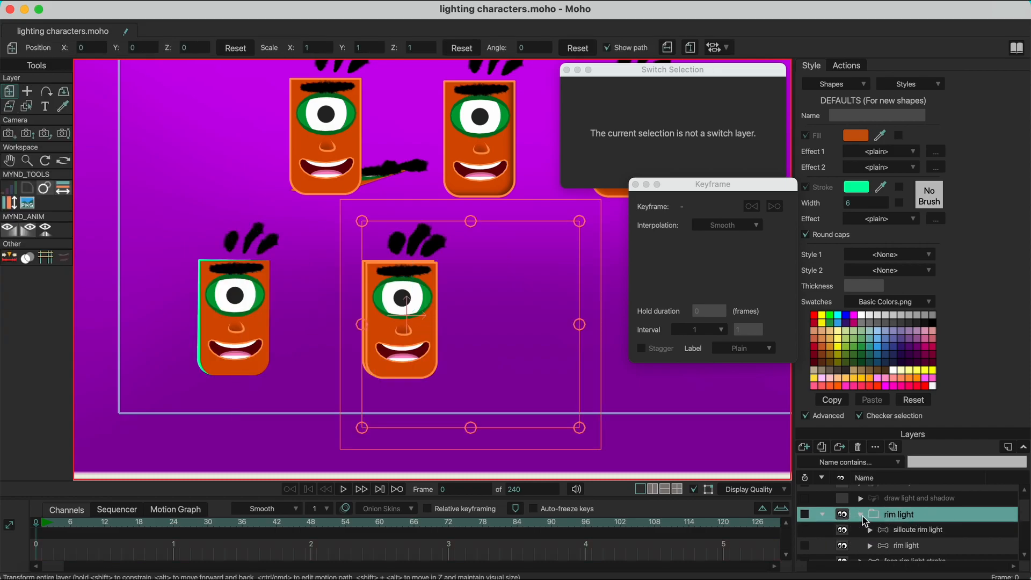
Examine the silloute rim light and rim light layers and the colorize setting of the rim light layer.
click(862, 516)
click(861, 515)
click(914, 536)
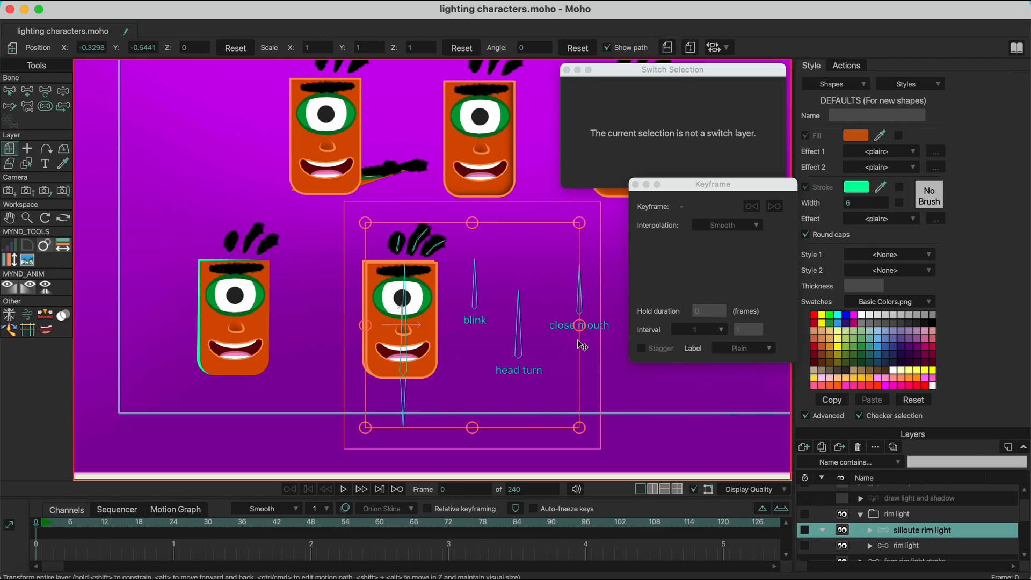
click(904, 547)
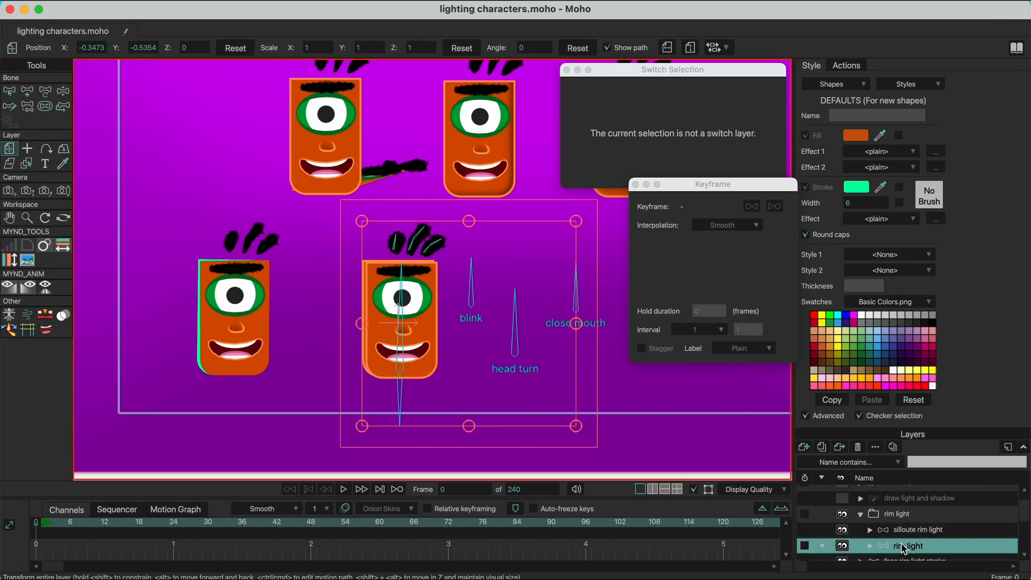
double_click(919, 551)
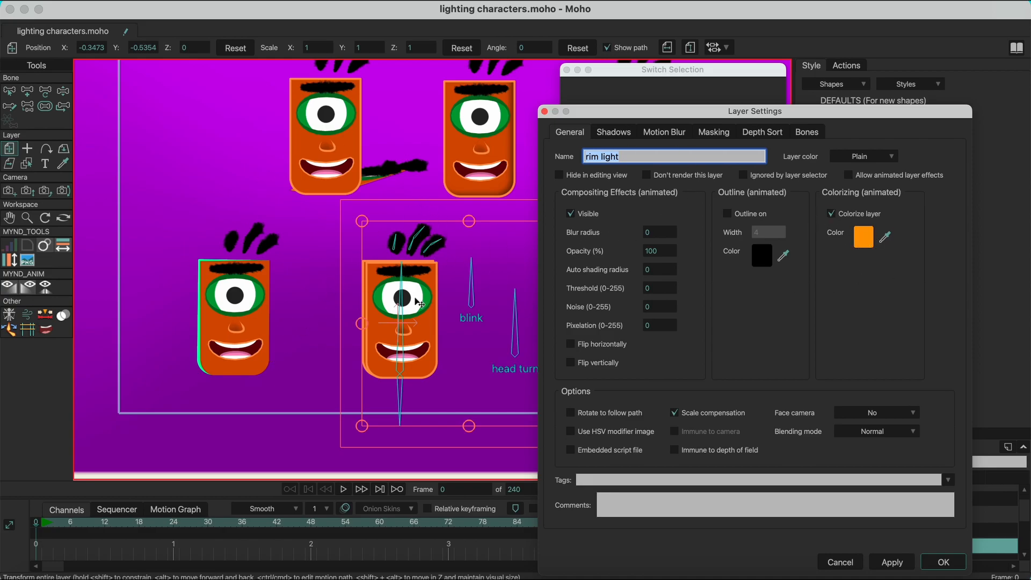
click(944, 562)
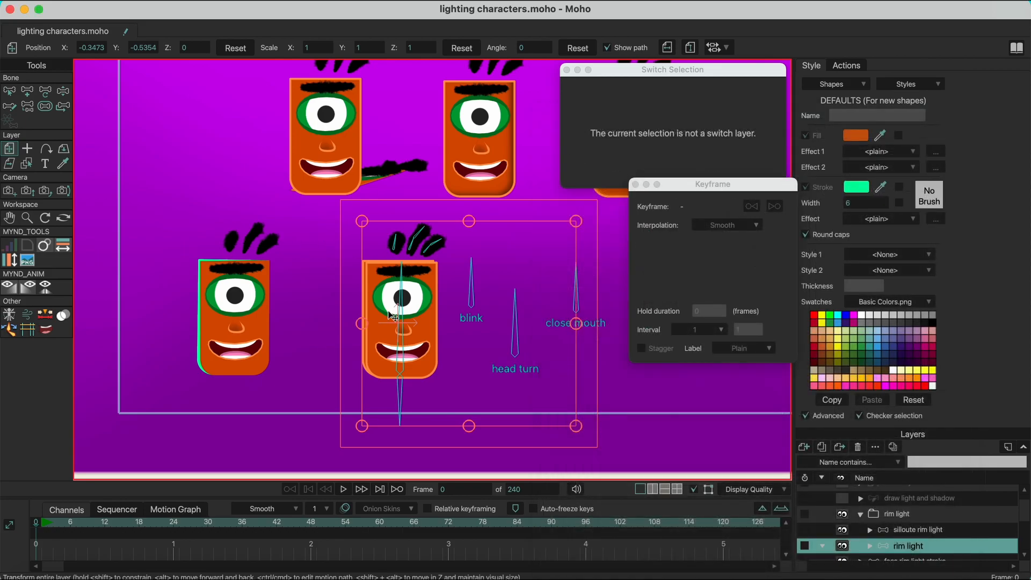
Shift the rim light layer slightly to the left, render a preview of frame 0 and close the render.
mouse_move(391, 313)
mouse_down()
mouse_move(348, 313)
mouse_move(402, 313)
mouse_move(386, 313)
mouse_up()
click(83, 1)
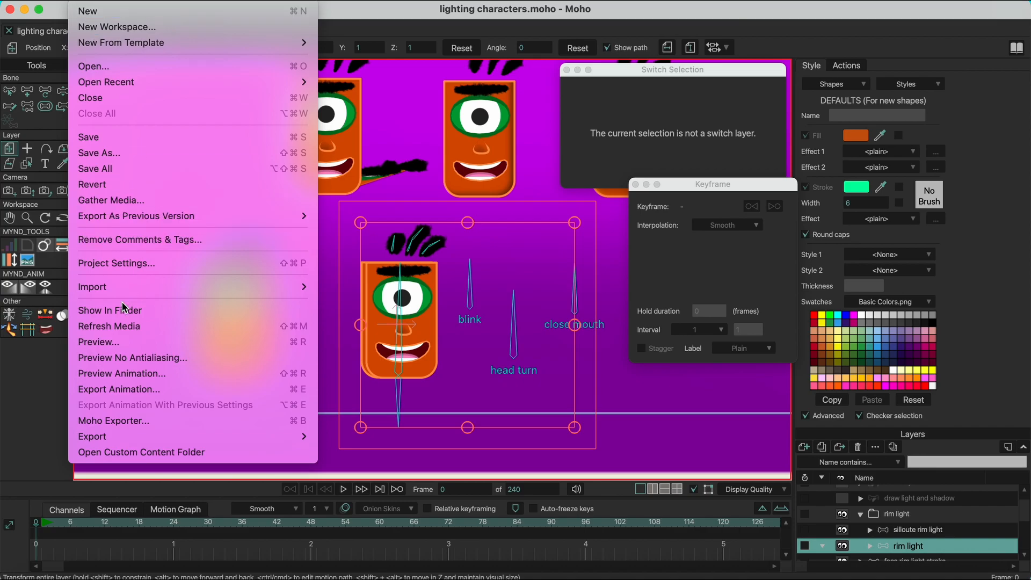
click(121, 342)
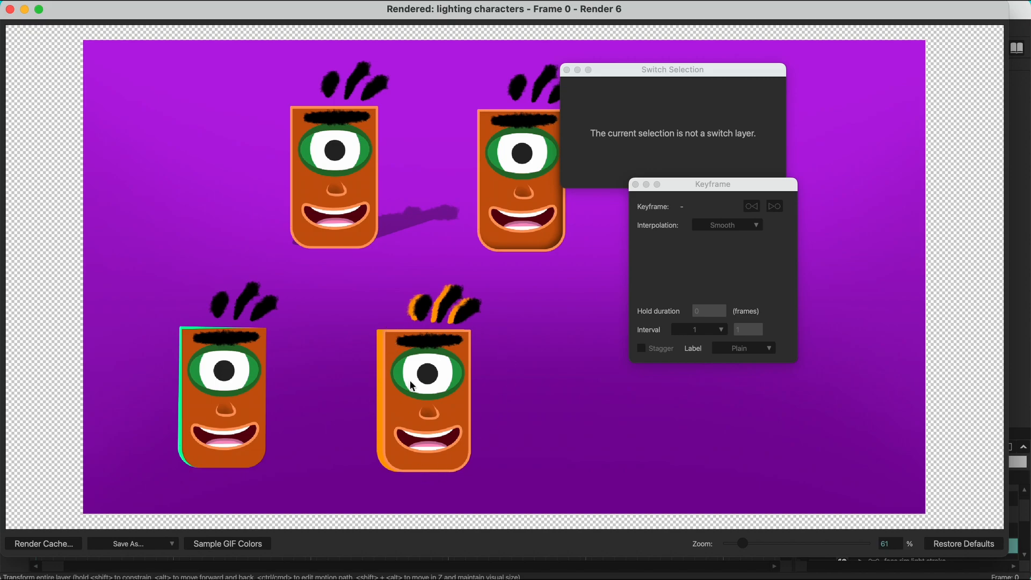
click(10, 10)
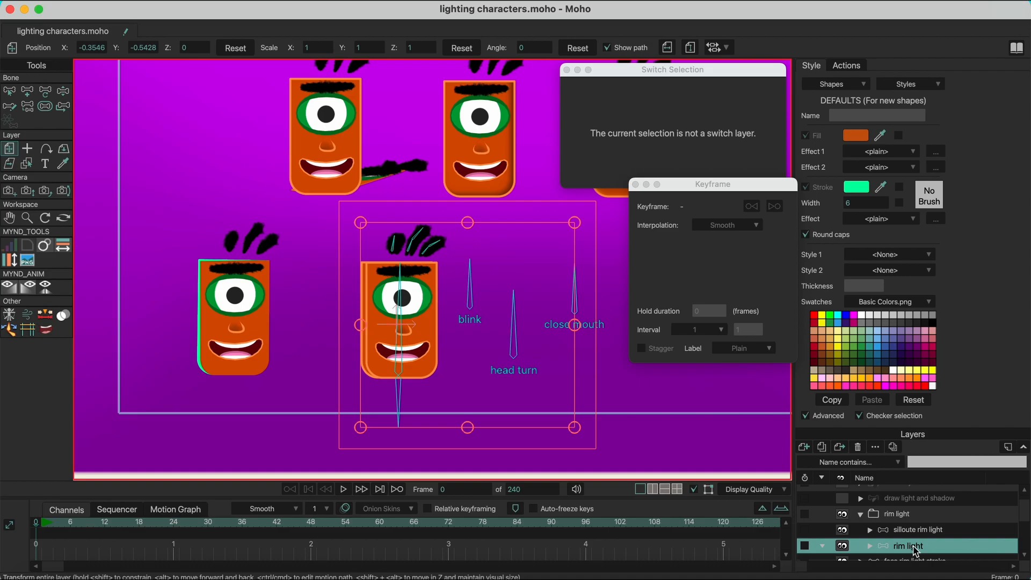
Collapse the rim light group, then make the draw light and shadow layer visible, active and expanded.
scroll(916, 552, down, 4)
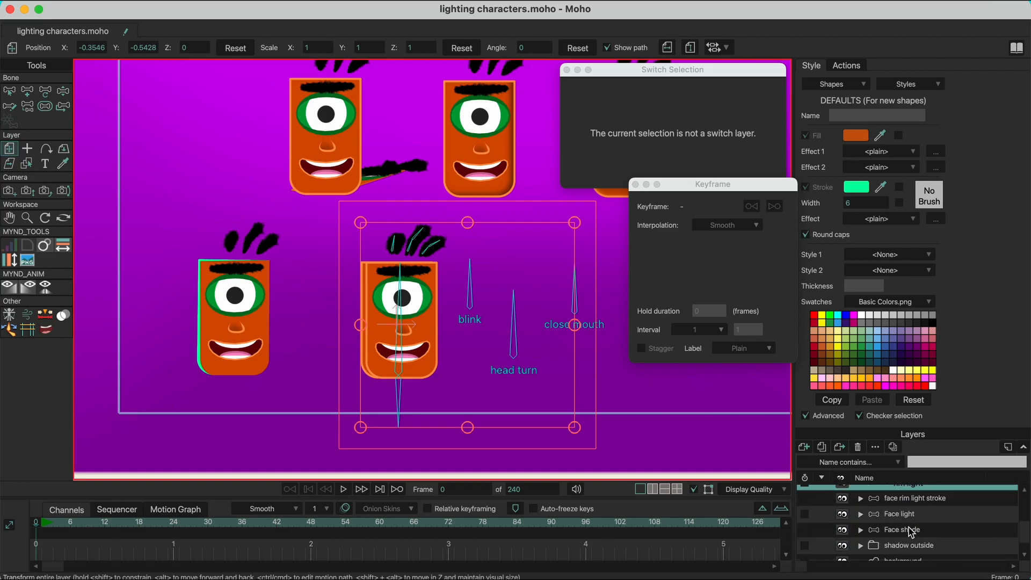
scroll(912, 533, down, 1)
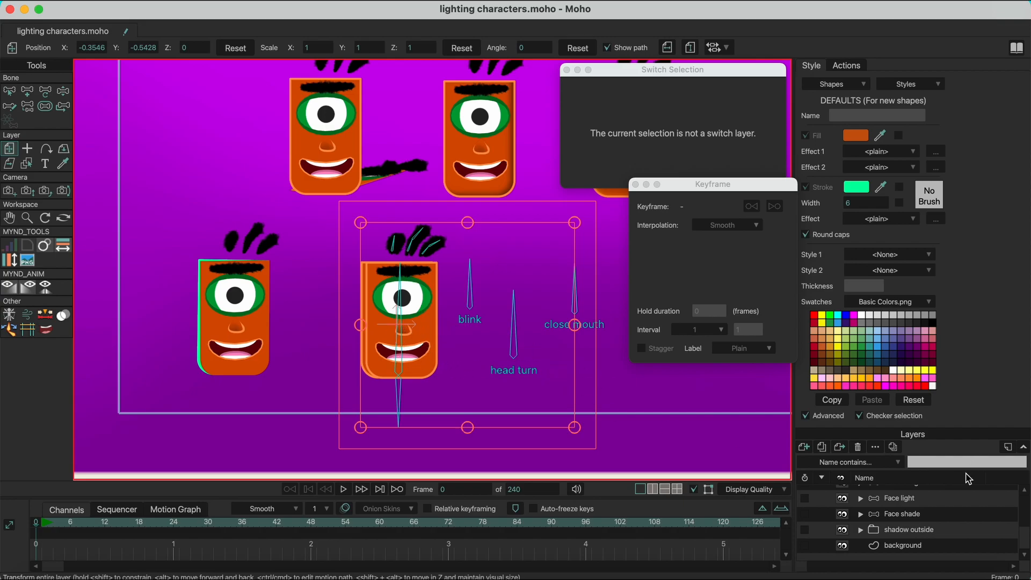
scroll(921, 514, up, 2)
scroll(917, 517, up, 1)
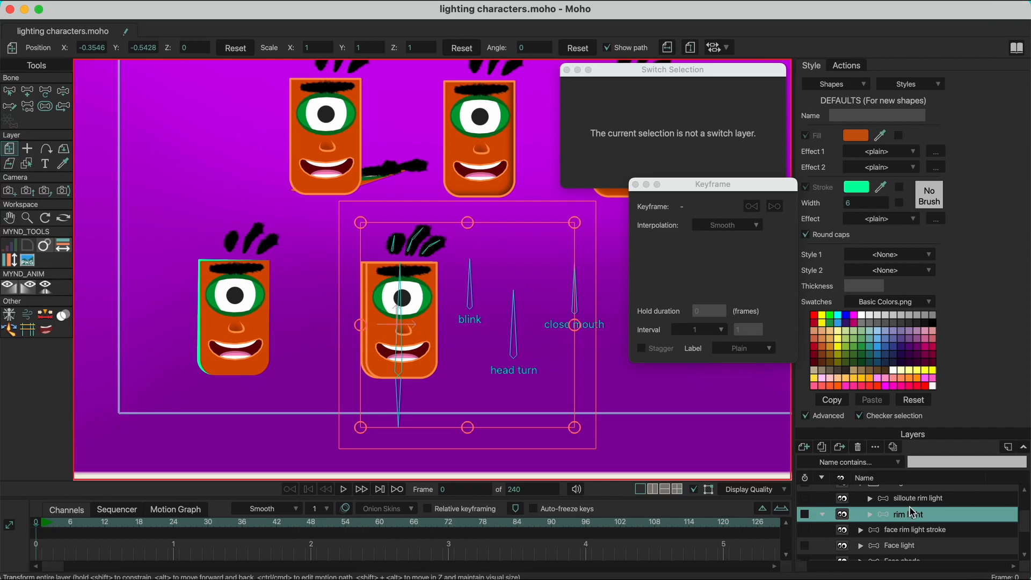
scroll(917, 514, up, 1)
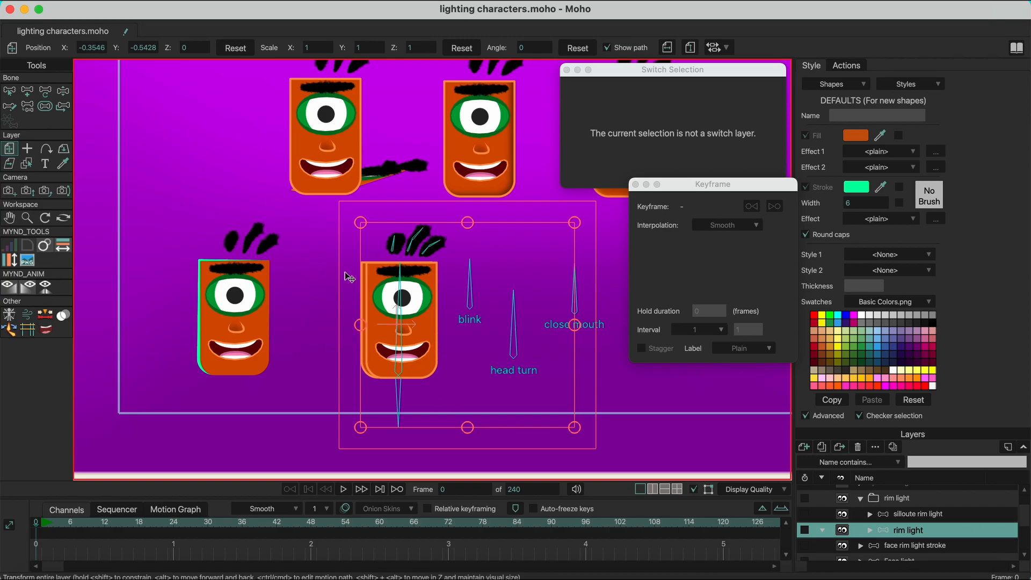
scroll(879, 511, up, 1)
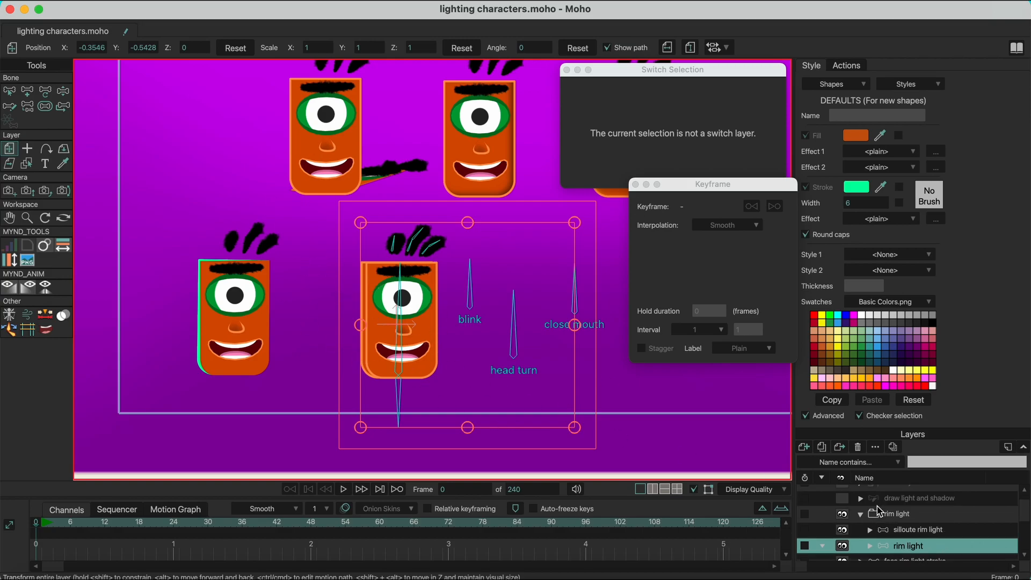
click(862, 515)
click(843, 499)
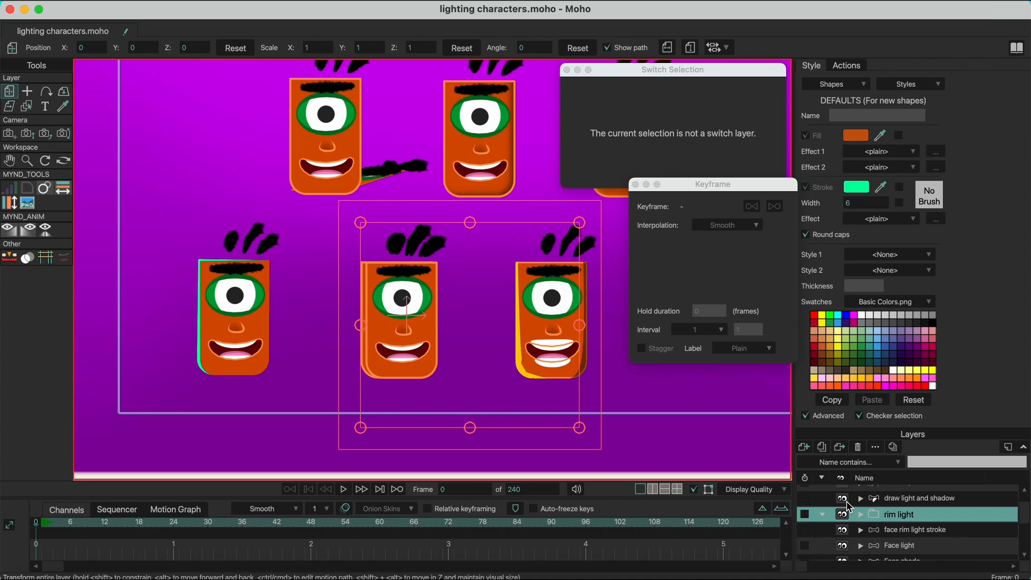
click(900, 499)
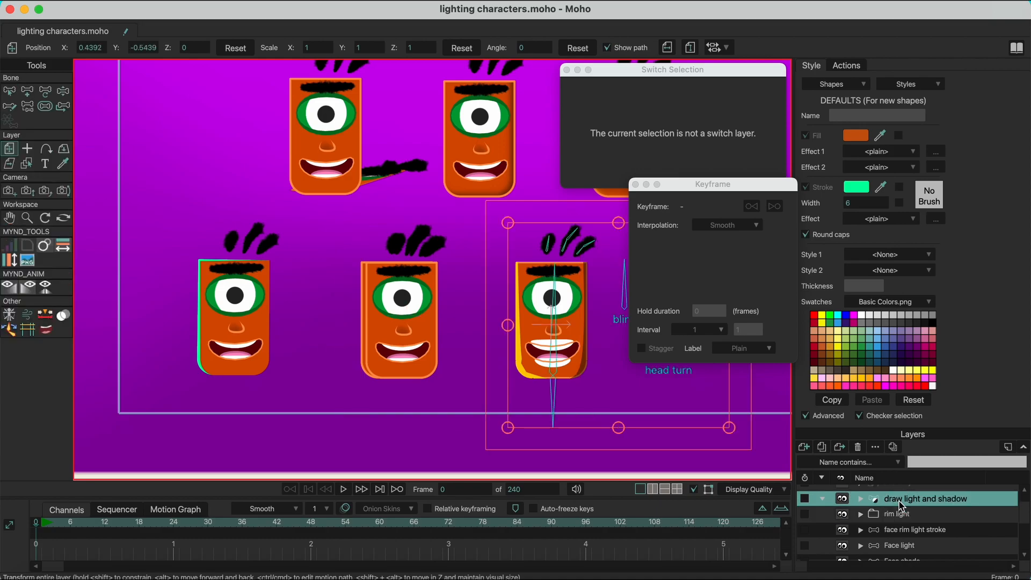
click(861, 499)
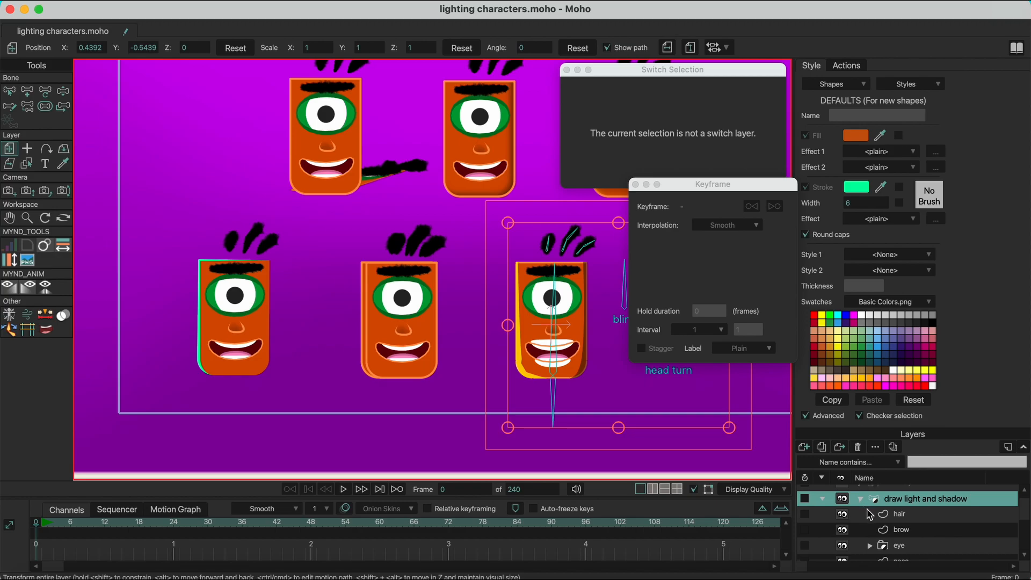
Activate the shadow and light layer inside the draw light and shadow group.
scroll(870, 515, down, 1)
scroll(880, 523, down, 2)
scroll(880, 523, up, 3)
scroll(880, 527, down, 2)
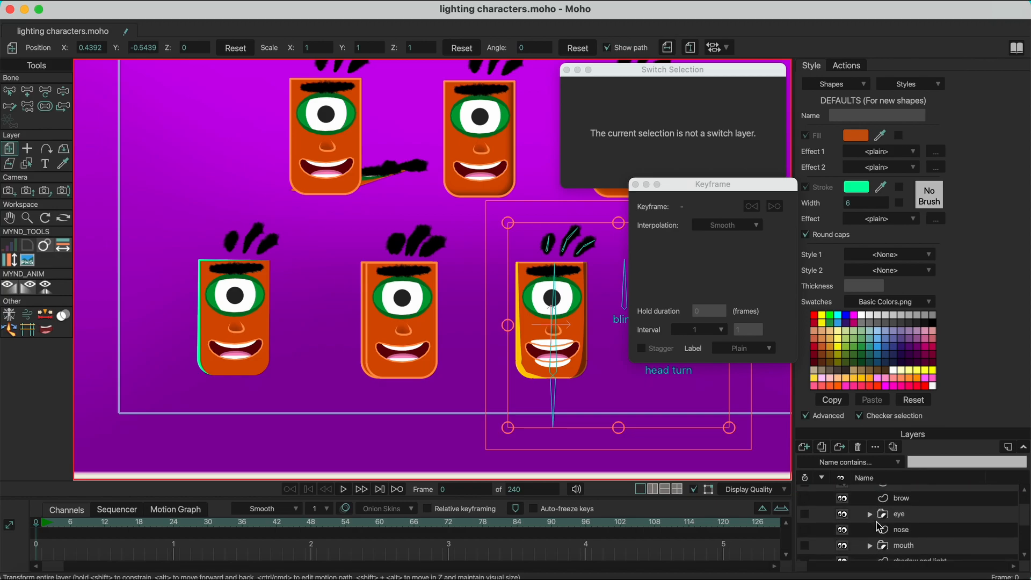
scroll(879, 528, down, 1)
click(909, 548)
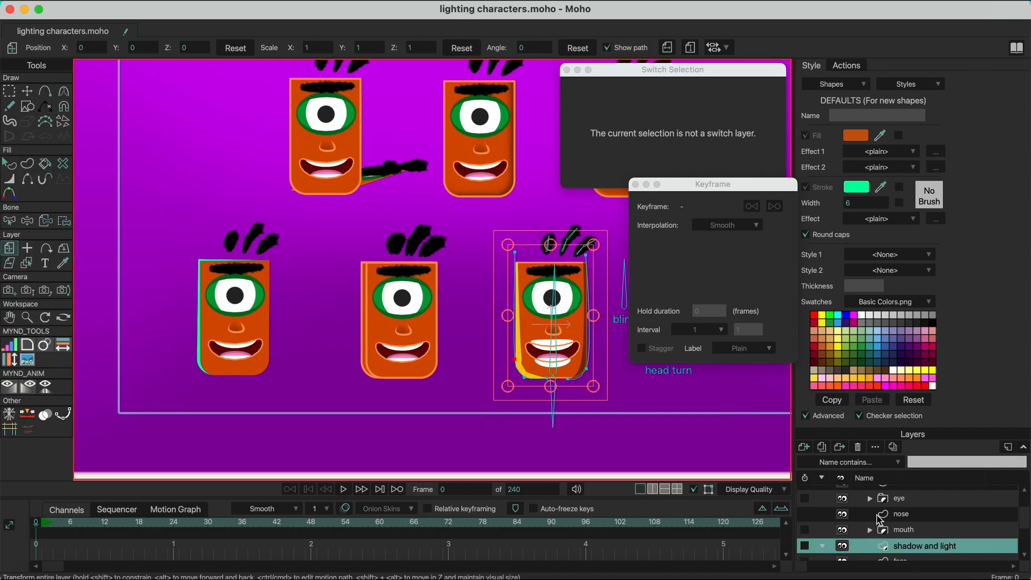
Select the shadow shape on the face's right edge and inspect its stroke color and alpha without changing them.
click(9, 164)
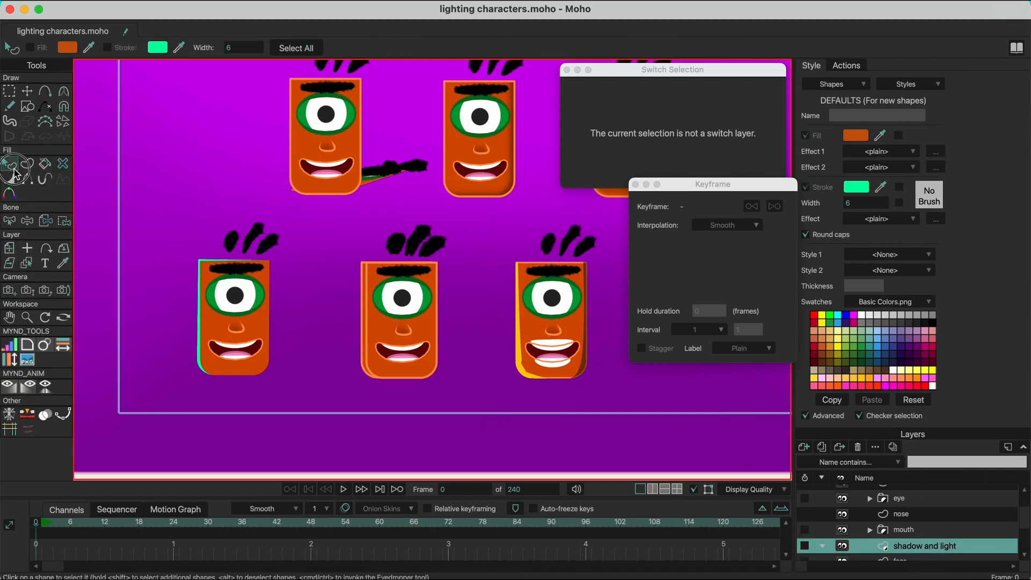
click(589, 353)
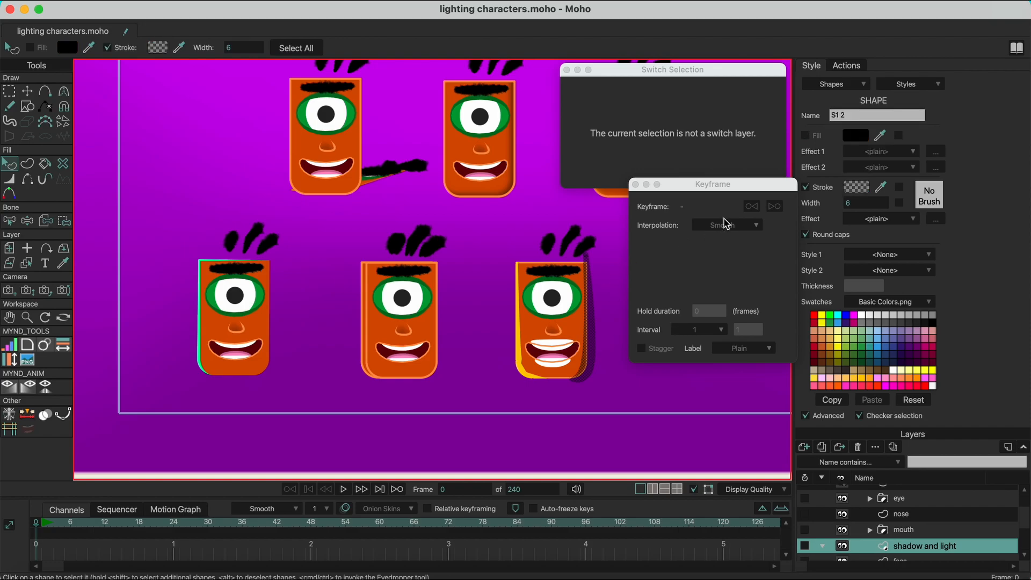
click(155, 51)
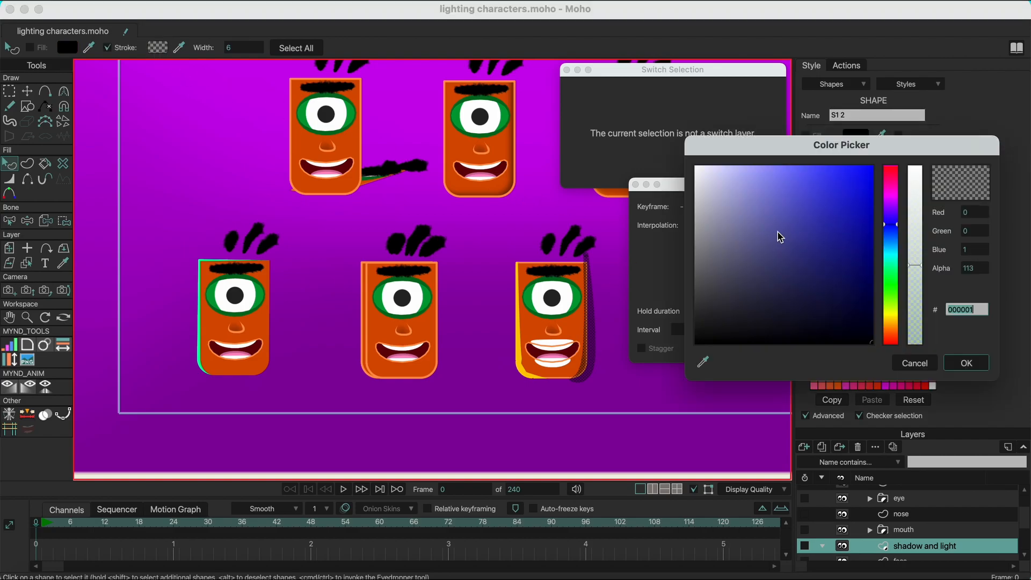
click(968, 365)
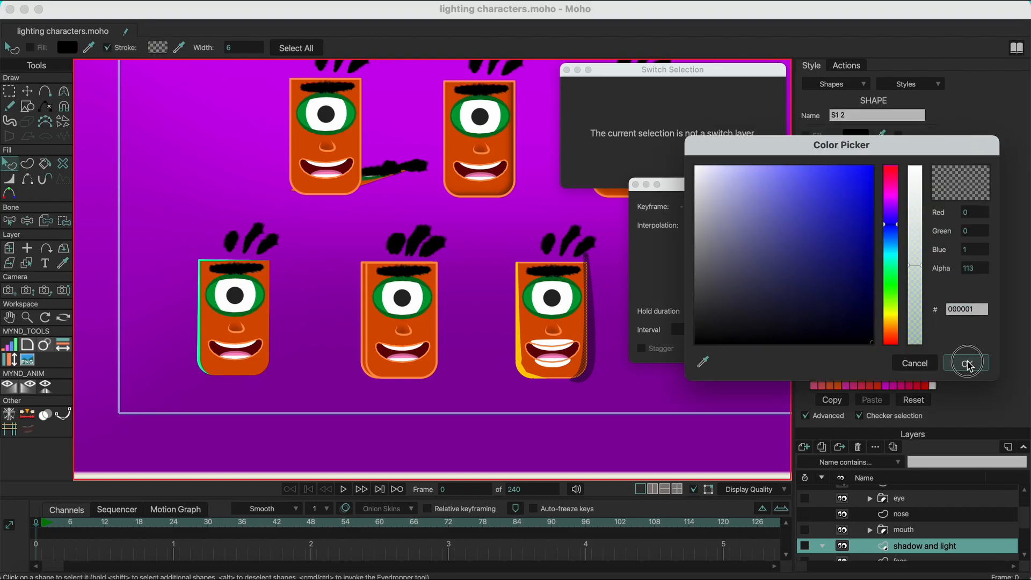
Make the yellow stroke color of the light shape on the face's left edge more transparent and deselect the shape.
click(522, 370)
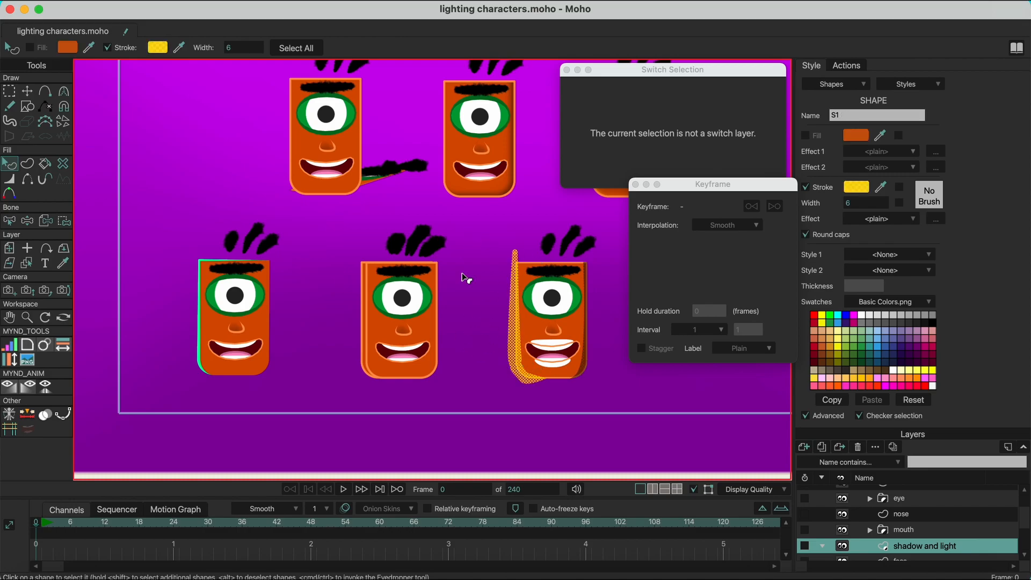
click(158, 48)
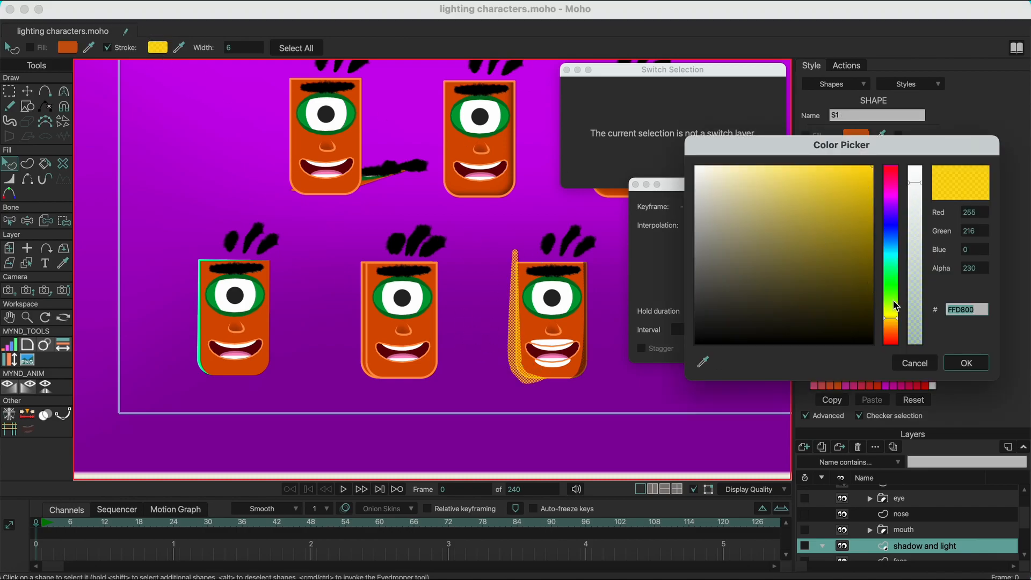
drag(911, 194, 915, 220)
click(967, 363)
click(601, 394)
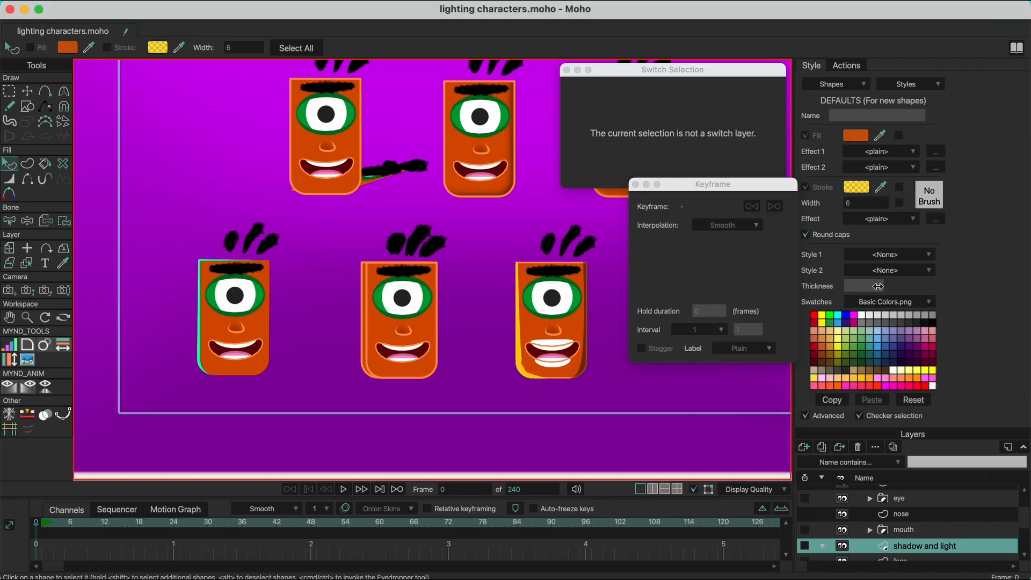
Adjust the light shape's points along the face's left edge and lower-left corner with Transform Points.
scroll(194, 304, up, 1)
click(26, 92)
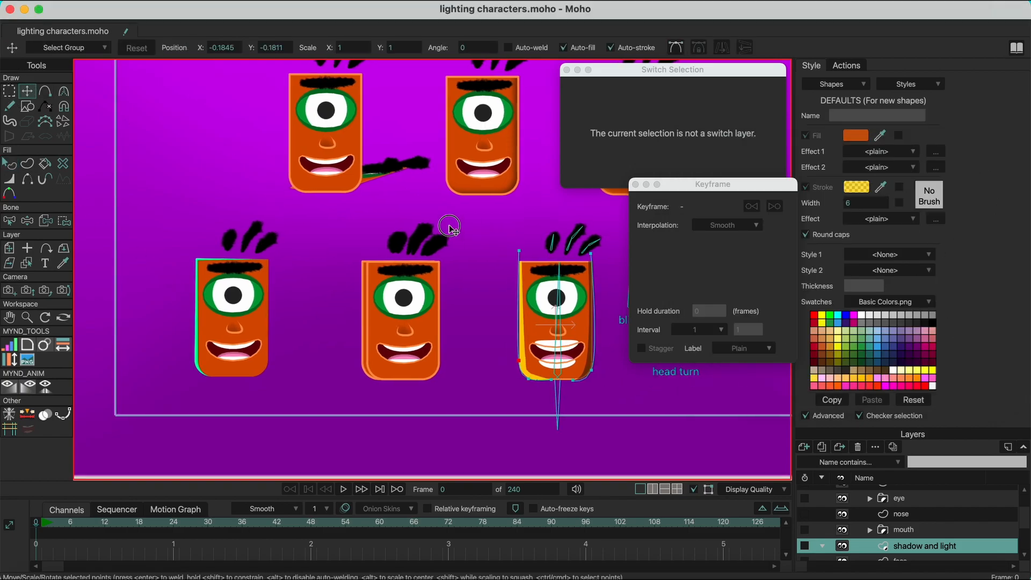
drag(472, 232, 319, 164)
mouse_move(372, 274)
mouse_down()
mouse_move(346, 253)
mouse_move(386, 266)
mouse_move(369, 255)
mouse_up()
drag(373, 312, 377, 310)
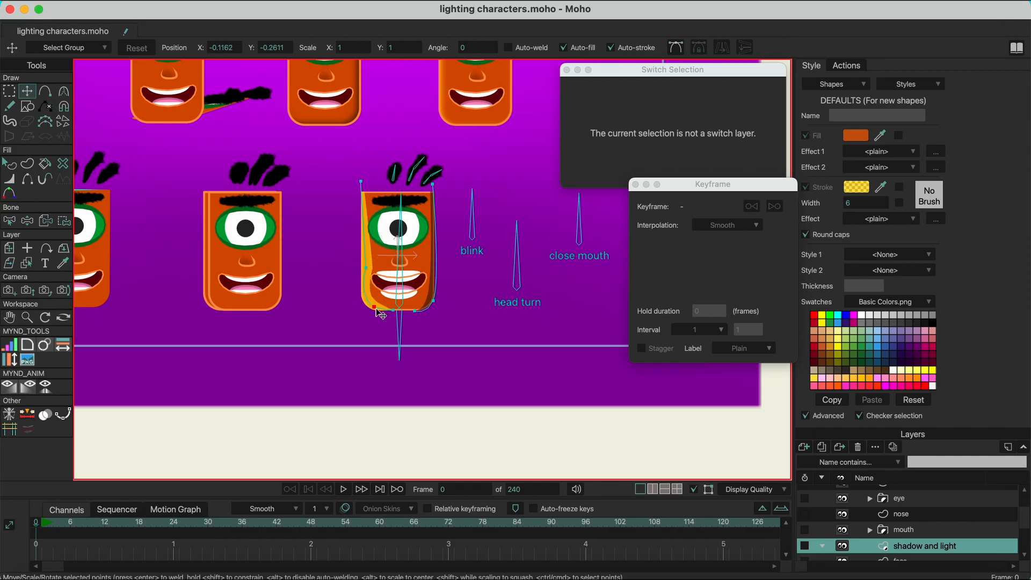
Reduce the line width of the light and shadow strokes to about 147 percent and raise the light's left-edge point.
click(377, 308)
click(9, 179)
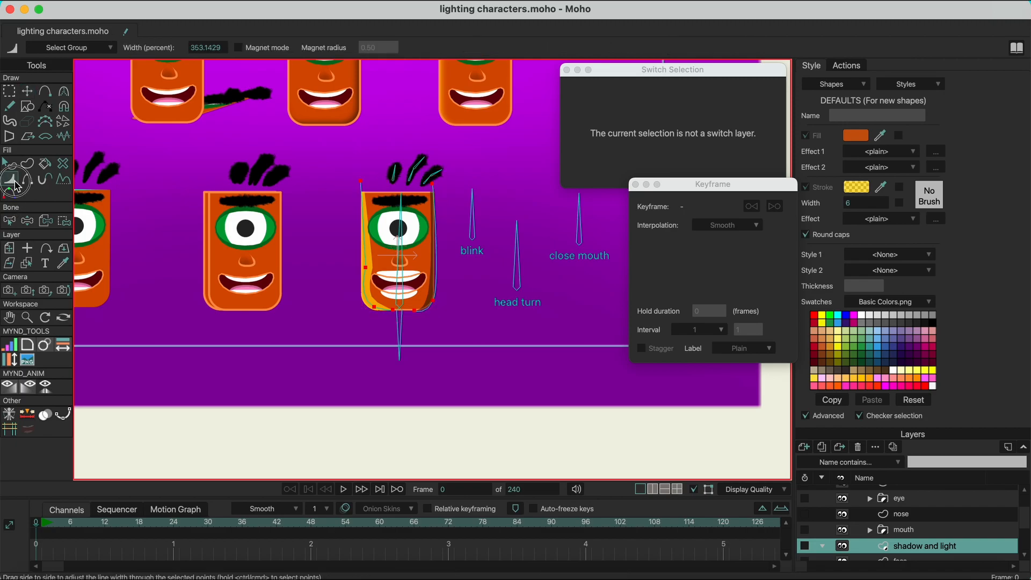
drag(688, 313, 293, 223)
click(9, 163)
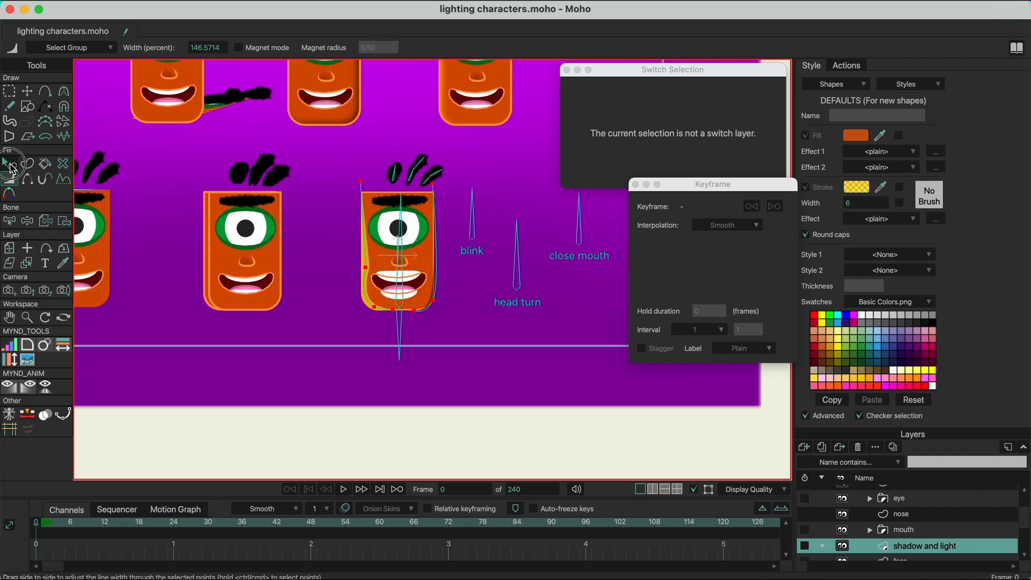
click(27, 91)
drag(369, 274, 366, 246)
Activate the draw light and shadow layer and try rotating its head turn bone at frame 0 with Manipulate Bones.
click(27, 221)
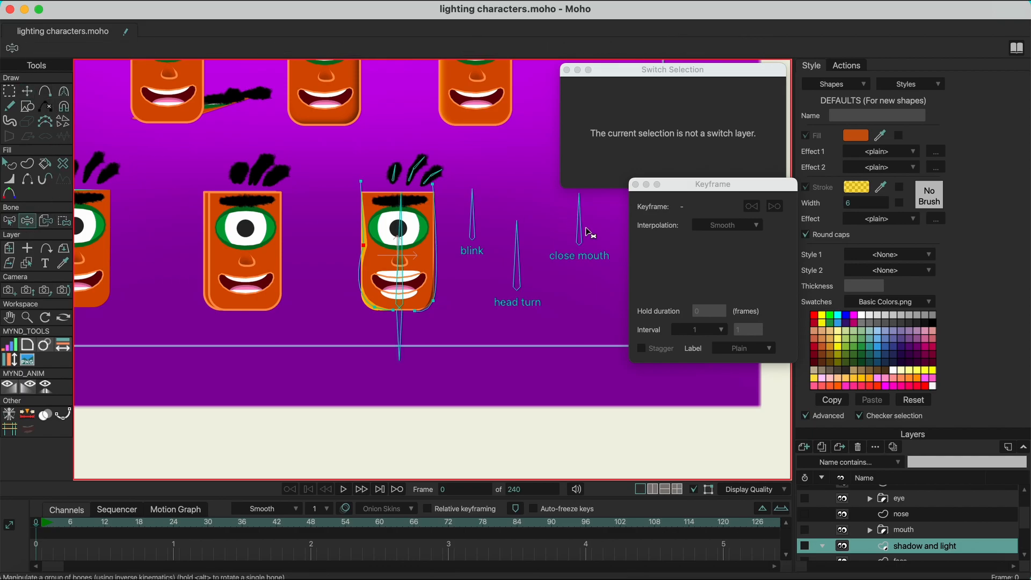
click(515, 255)
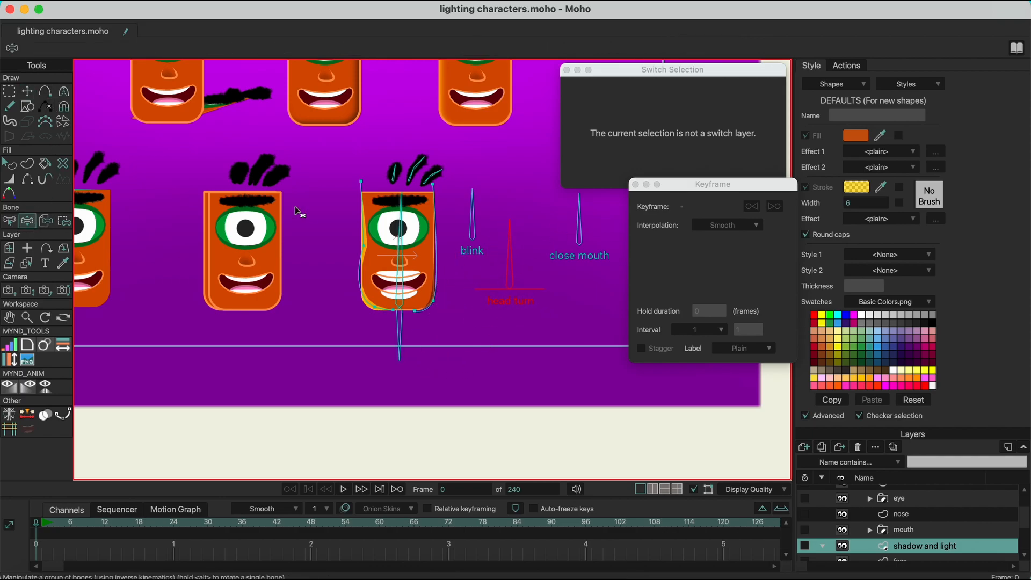
scroll(902, 519, up, 3)
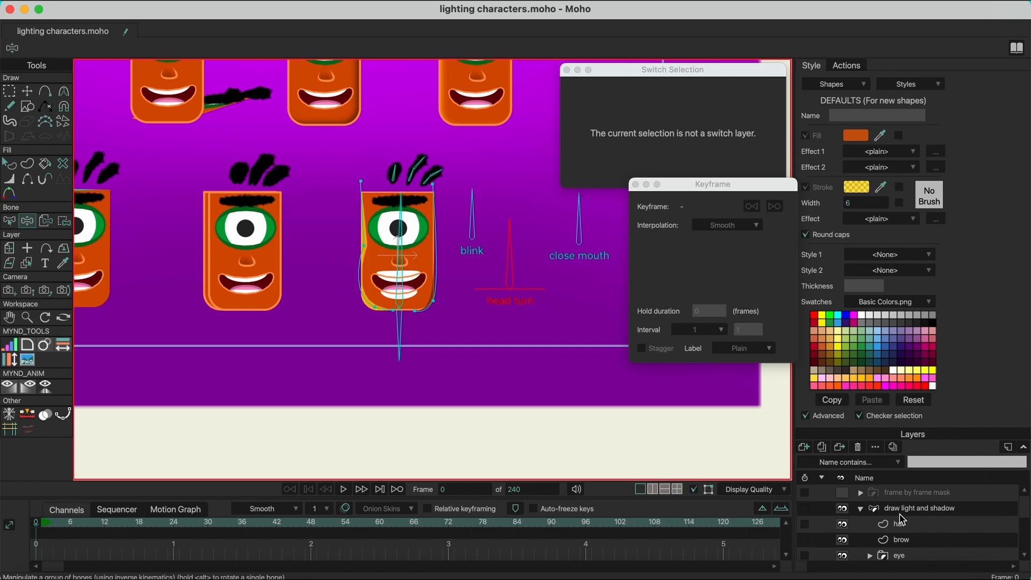
click(907, 509)
mouse_move(525, 260)
mouse_down()
mouse_move(477, 290)
mouse_move(580, 294)
mouse_move(472, 253)
mouse_move(472, 243)
mouse_move(571, 350)
mouse_move(469, 238)
mouse_move(453, 237)
mouse_move(521, 222)
mouse_move(433, 257)
mouse_move(553, 253)
mouse_move(475, 285)
mouse_move(489, 230)
mouse_move(502, 223)
mouse_up()
click(387, 245)
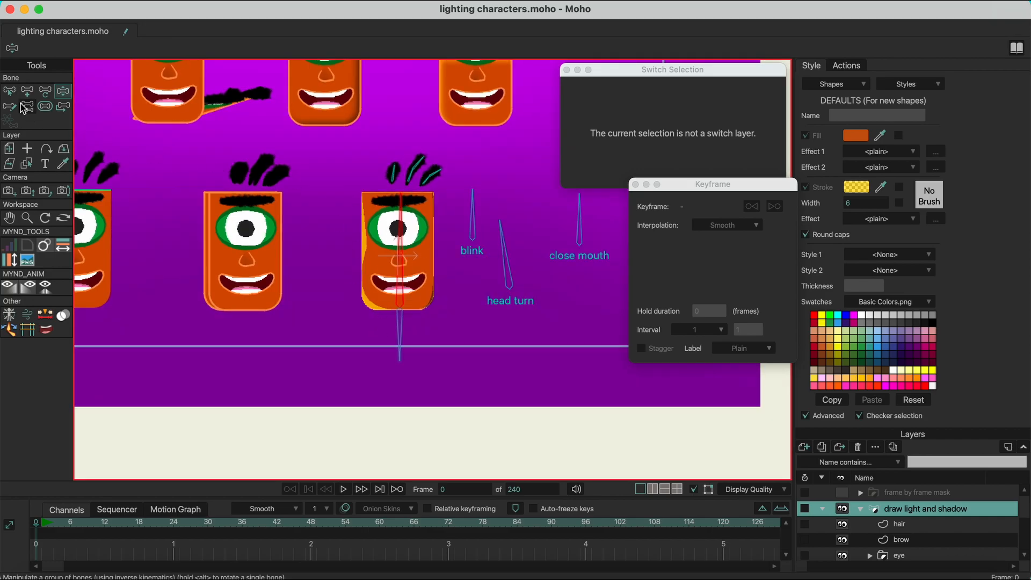
drag(507, 253, 404, 265)
At frame 8, rotate the head turn bone about 90 degrees to the left to turn the face.
drag(51, 528, 81, 525)
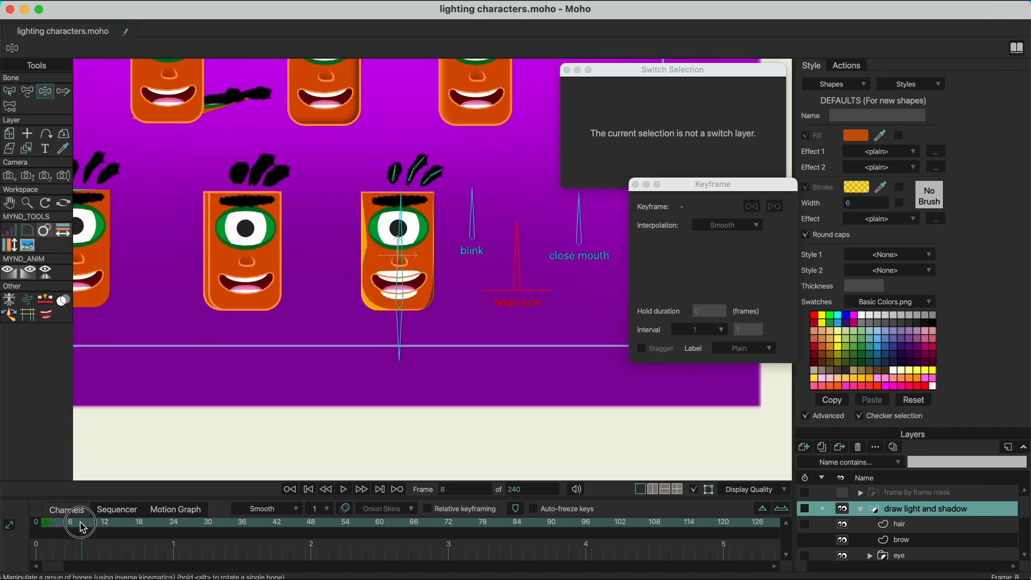
drag(525, 250, 468, 292)
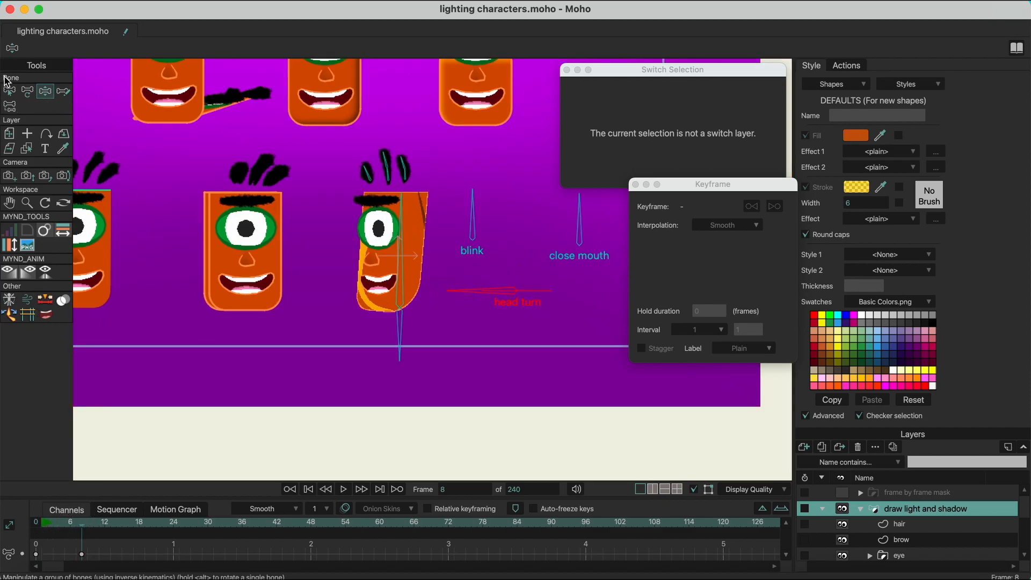
scroll(884, 523, down, 3)
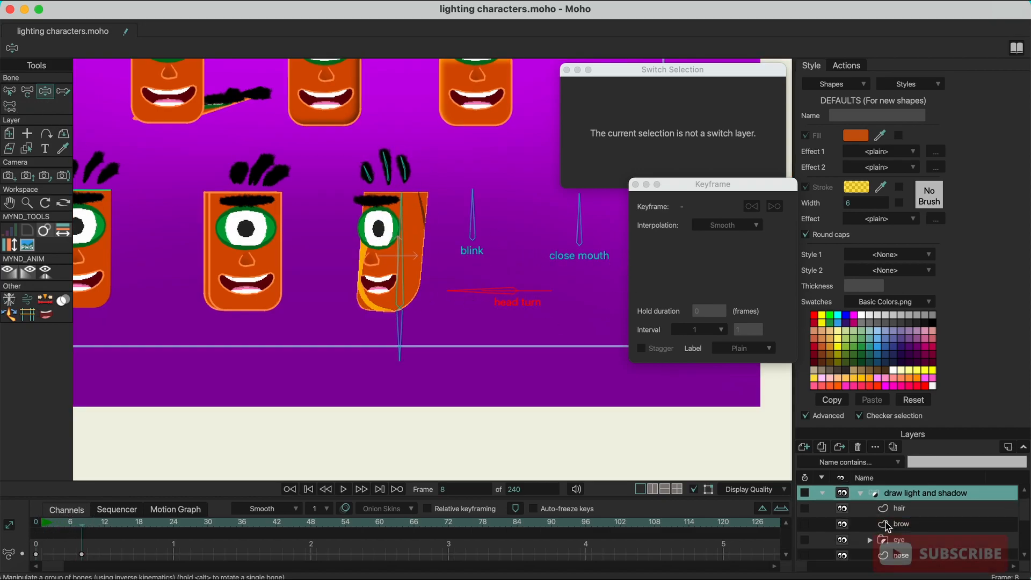
At frame 8, fit the shadow and light layer's points to the edges of the left-turned face with Transform Points.
scroll(897, 527, down, 2)
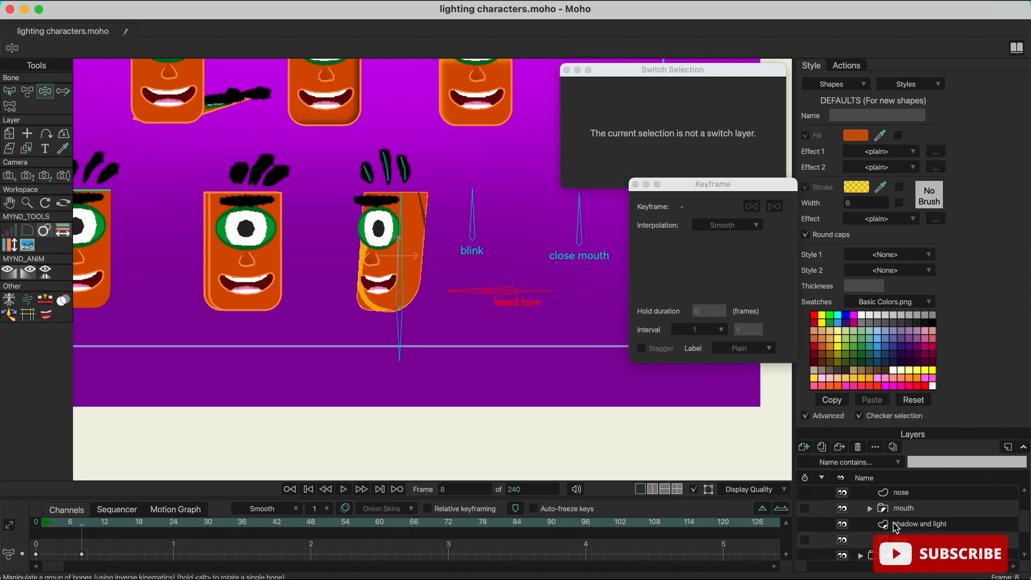
click(904, 526)
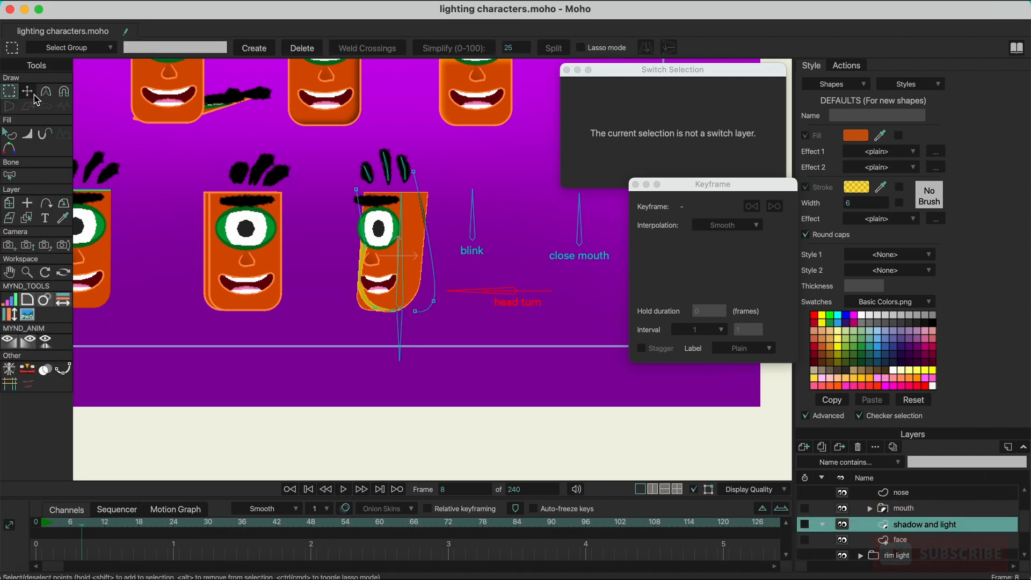
drag(444, 281, 426, 269)
mouse_move(420, 194)
mouse_down()
mouse_move(447, 202)
mouse_move(430, 188)
mouse_up()
drag(363, 308, 357, 308)
drag(358, 252, 354, 250)
drag(355, 202, 368, 200)
drag(365, 241, 368, 245)
drag(360, 305, 366, 311)
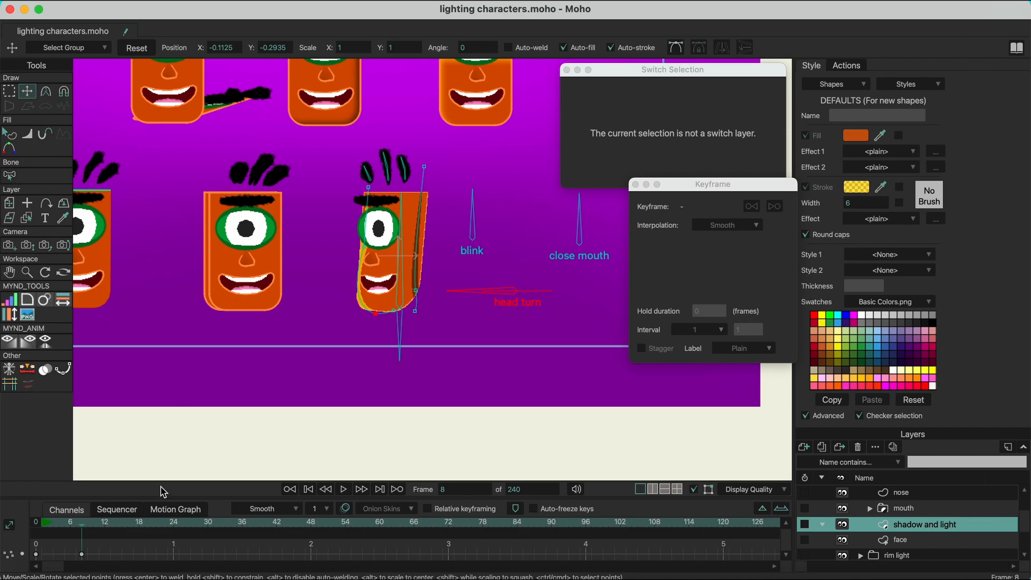
Open the head turn 2 action of the draw light and shadow layer and go to frame 24.
scroll(935, 513, up, 3)
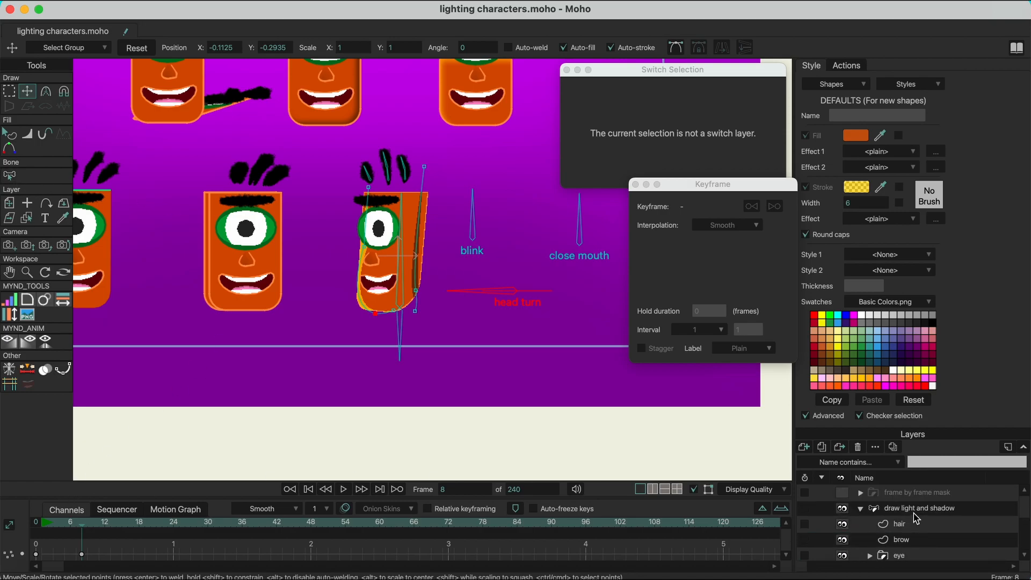
click(916, 510)
click(846, 65)
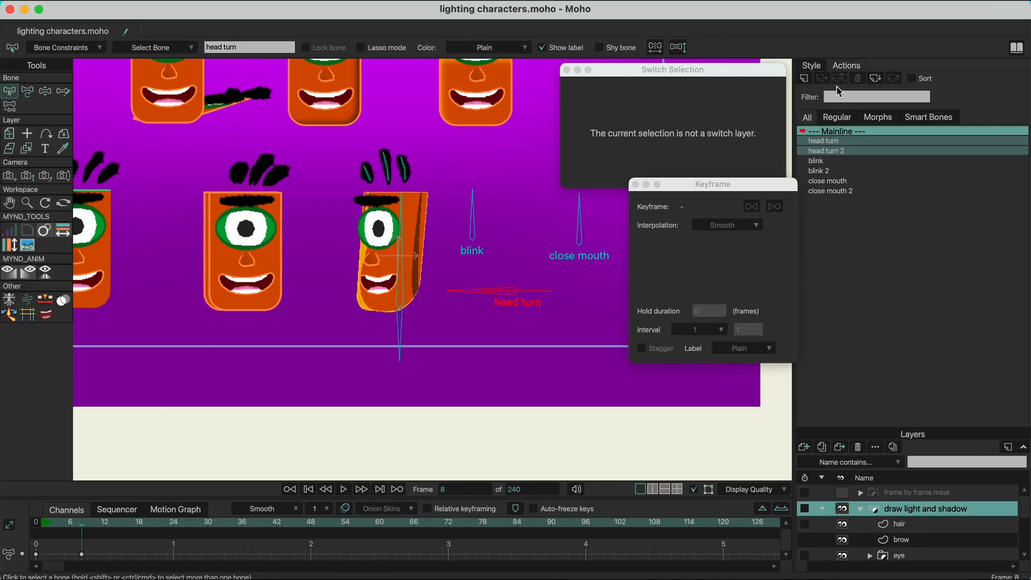
double_click(827, 151)
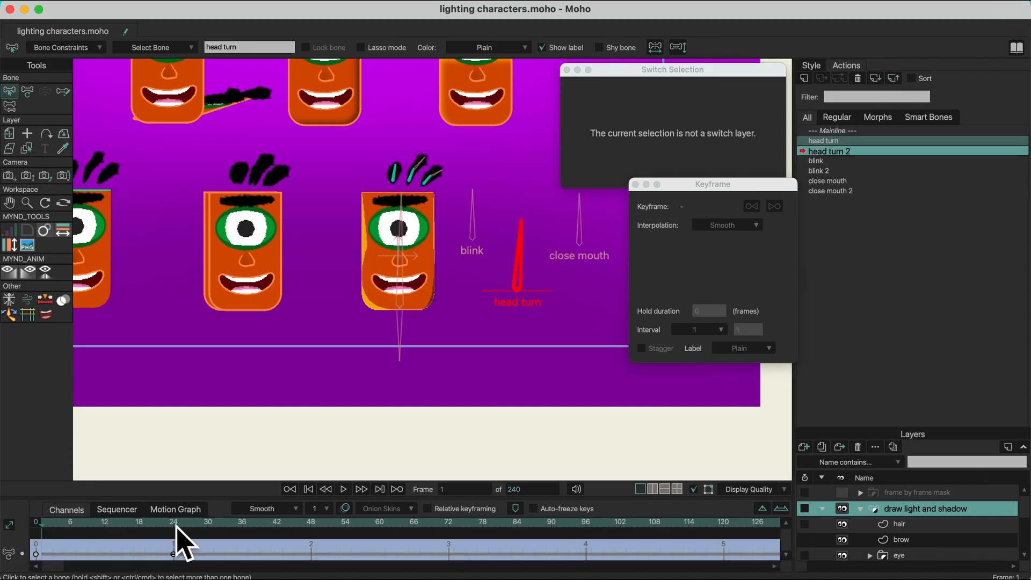
click(173, 523)
On the shadow and light layer, reshape the light's points along the left edge of the right-turned face with Transform Points.
scroll(906, 542, down, 2)
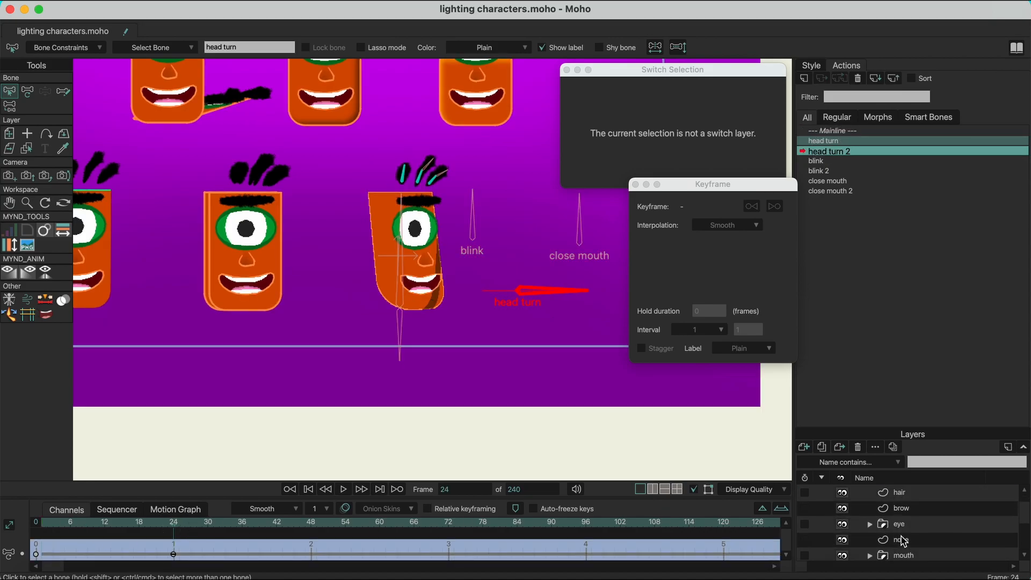
scroll(906, 540, up, 2)
scroll(911, 538, down, 4)
click(912, 541)
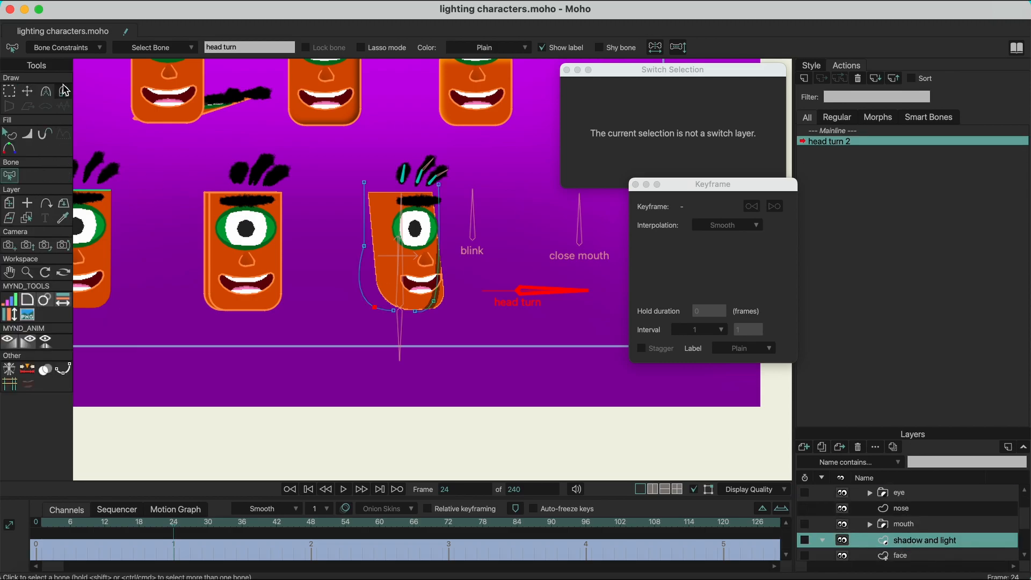
click(26, 92)
drag(370, 303, 394, 306)
drag(364, 247, 383, 247)
mouse_move(391, 303)
mouse_down()
mouse_move(363, 292)
mouse_move(385, 300)
mouse_up()
drag(382, 247, 375, 248)
drag(370, 190, 380, 189)
drag(385, 229, 380, 220)
drag(373, 182, 370, 182)
drag(371, 237, 375, 240)
Fit the shadow's points to the turned face's right edge and scrub the head turn 2 action to check the motion.
drag(429, 294, 437, 295)
drag(445, 191, 433, 187)
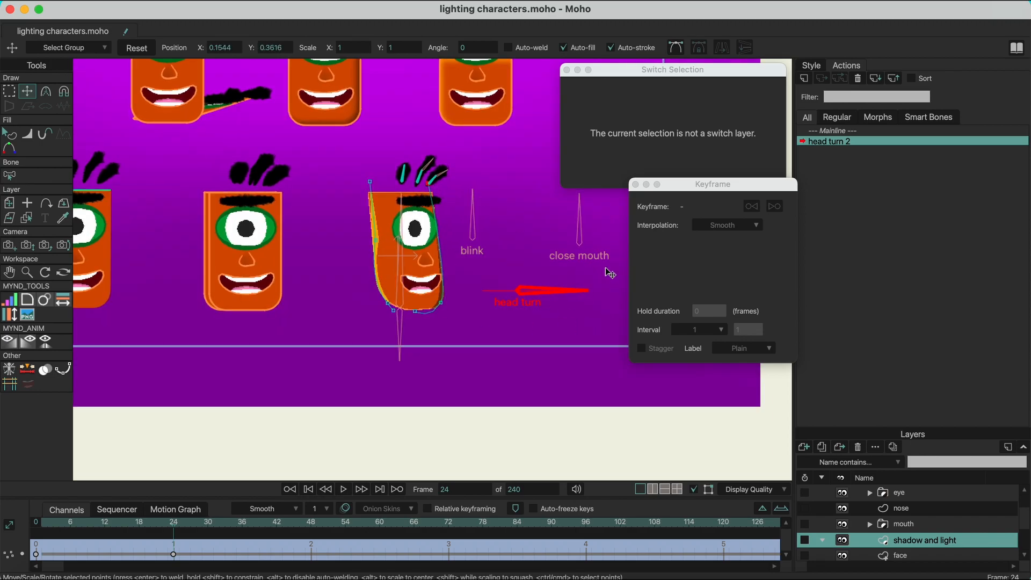
drag(150, 515, 65, 518)
drag(152, 523, 174, 526)
Return to the Mainline, delete the draw light and shadow layer's bone keyframes and go to frame 0.
click(840, 132)
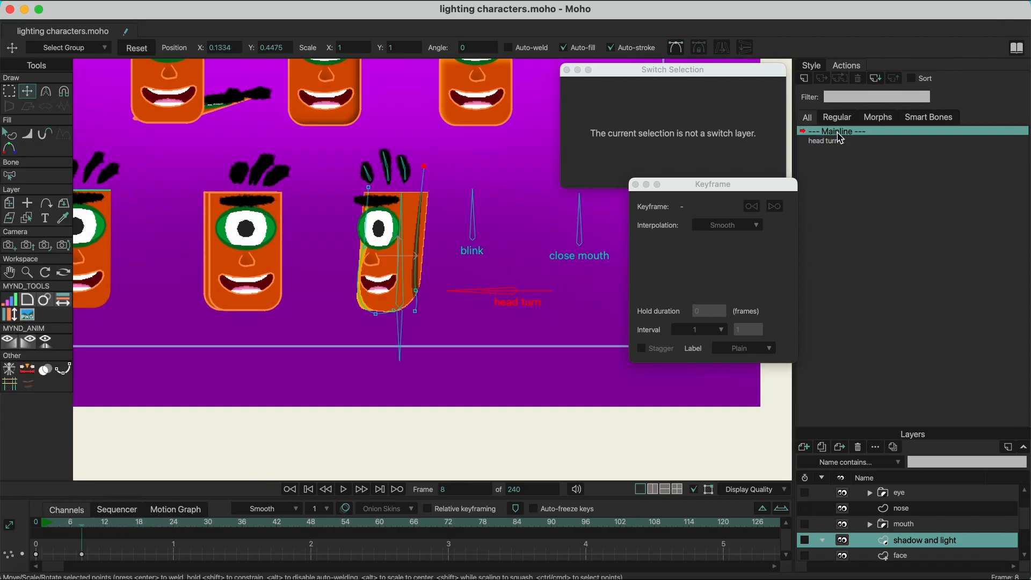
scroll(911, 505, up, 3)
click(903, 513)
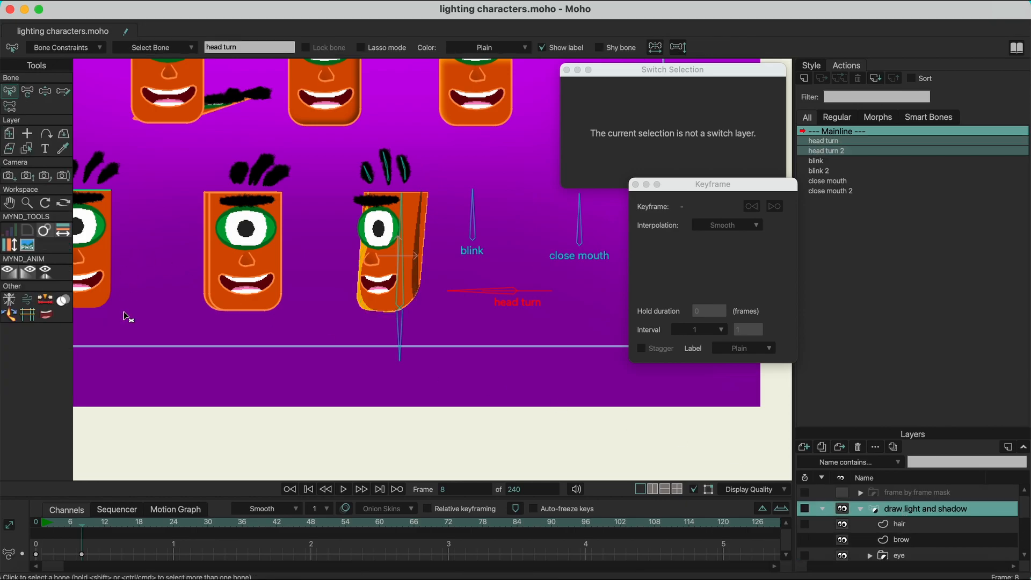
click(22, 555)
key(Delete)
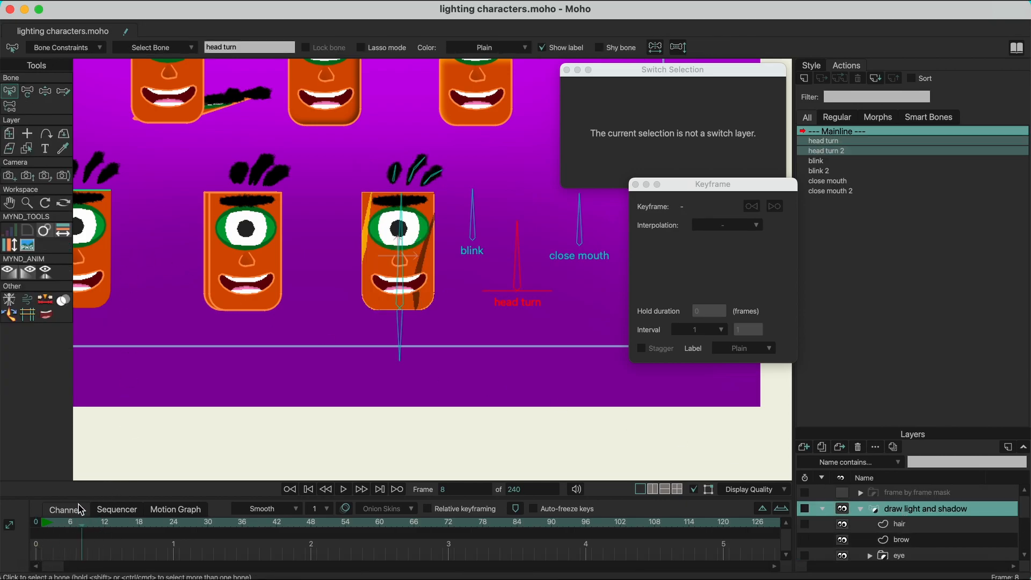
drag(80, 529, 16, 525)
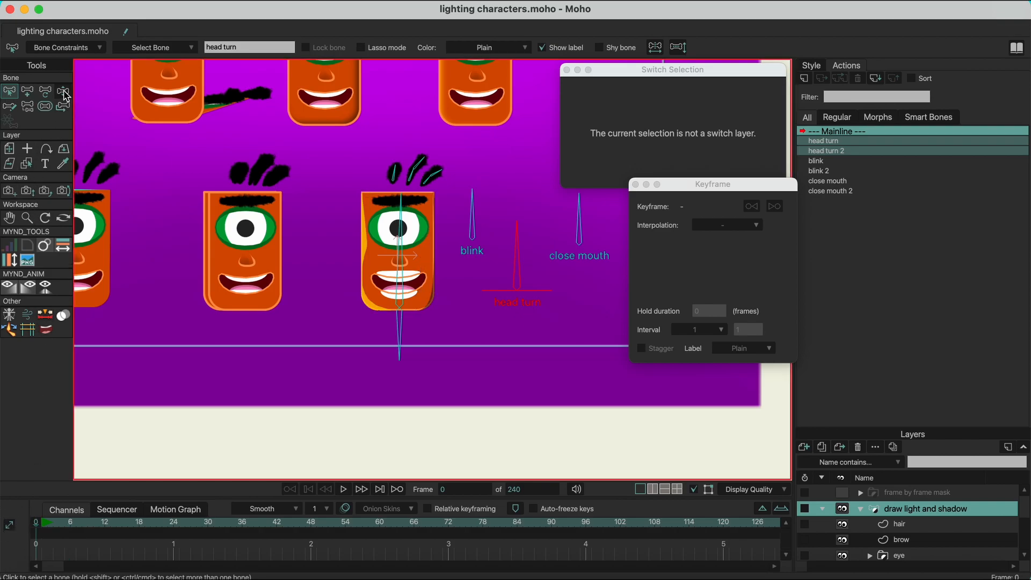
Test the head turn bone by rotating it left at a later frame, delete its keyframe and return to frame 0.
click(64, 92)
click(94, 526)
drag(511, 244, 471, 245)
drag(116, 547, 19, 570)
key(Delete)
click(36, 523)
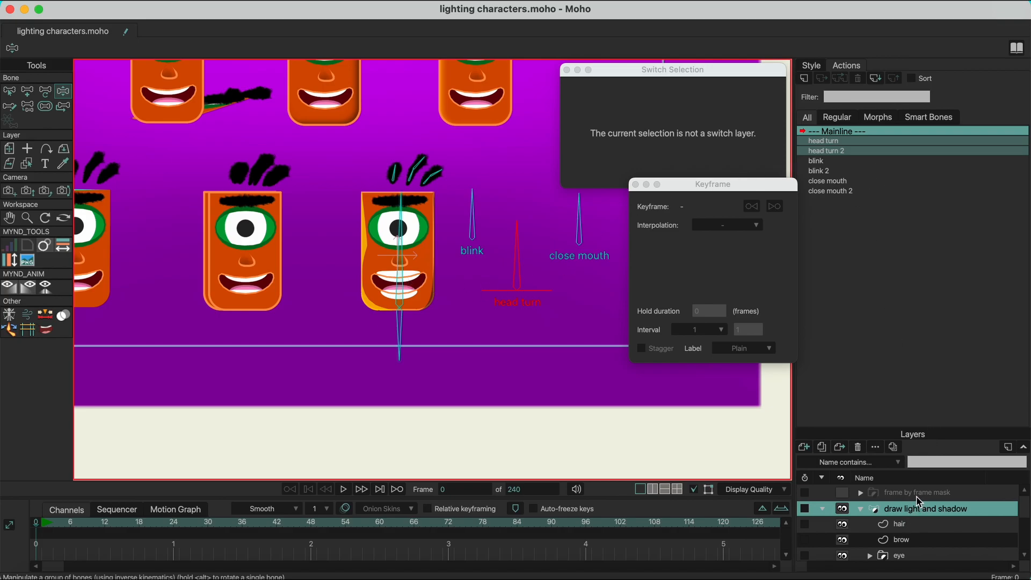
Undo the head turn tests and the point edits made to the shadow and light shapes.
key(super+z)
key(super+z)
key(super+z)
key(super+z)
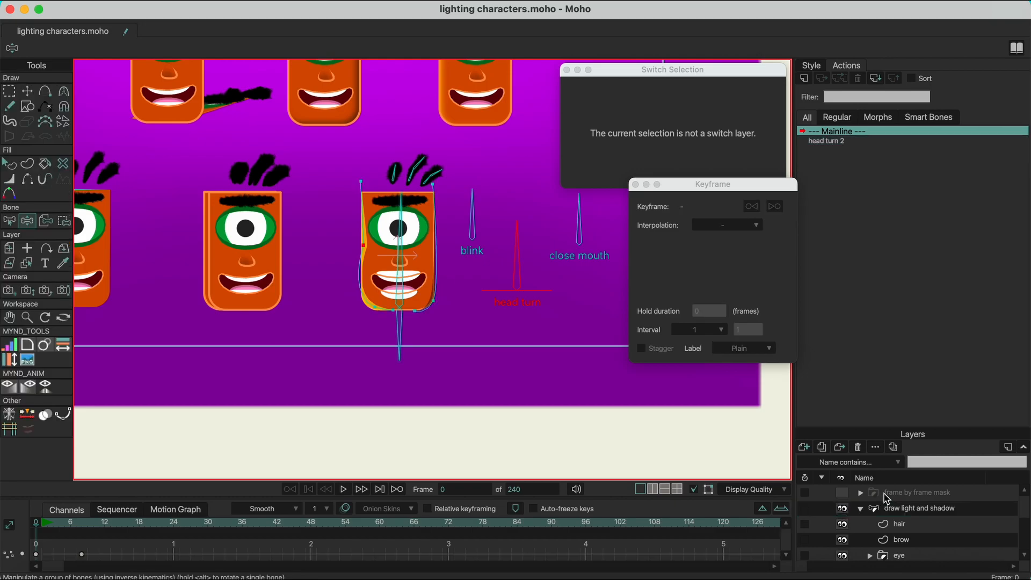
key(super+z)
click(887, 499)
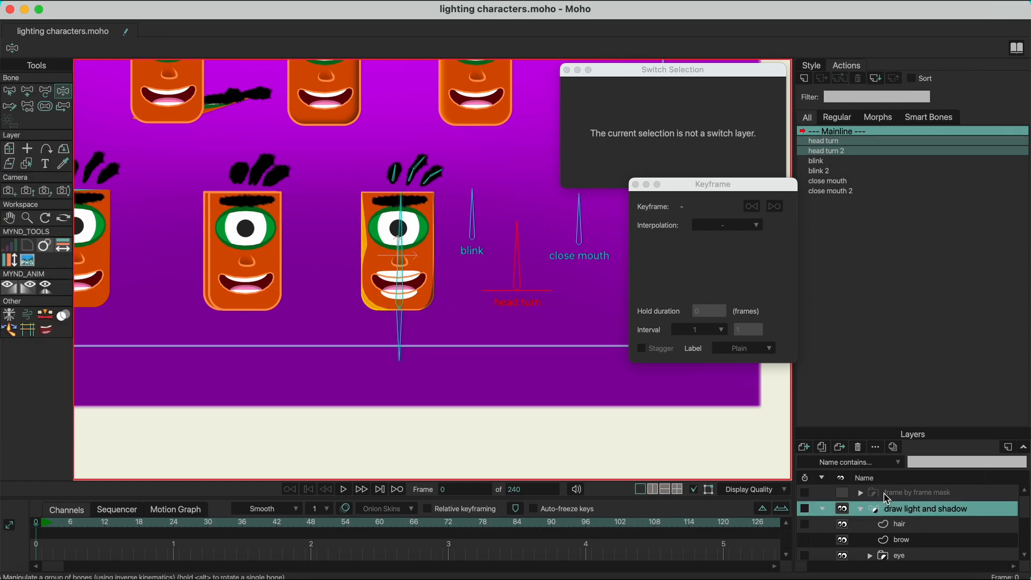
key(super+z)
key(super+z)
key(super+z)
key(super+z)
key(super+z)
key(super+z)
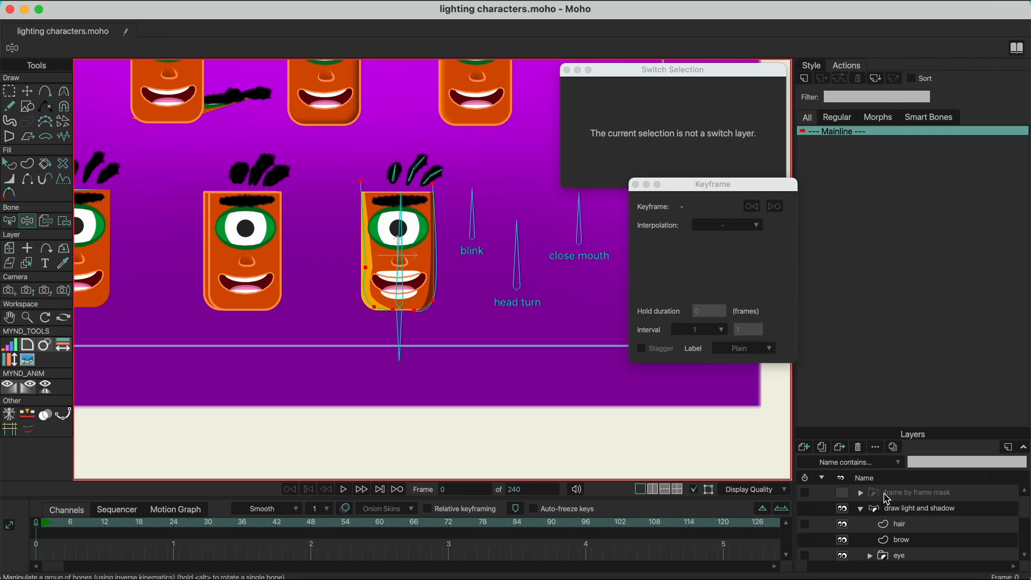
Collapse the draw light and shadow layer, toggle its visibility off and on, and show the frame by frame mask layer.
click(862, 514)
click(844, 509)
click(844, 509)
click(843, 492)
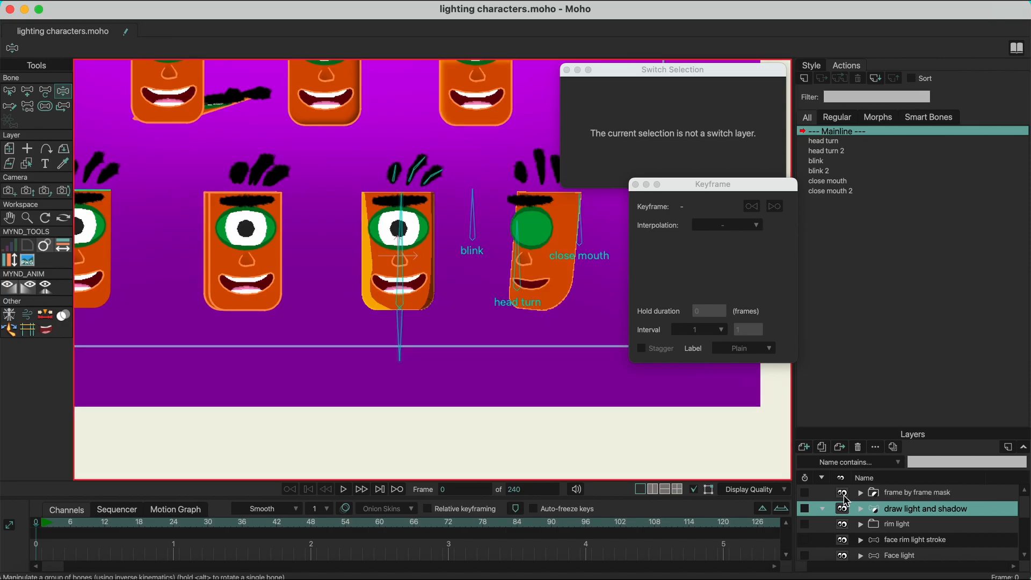
Expand the frame by frame mask group, collapse the frame by frame bone layer inside it and select that layer.
click(918, 494)
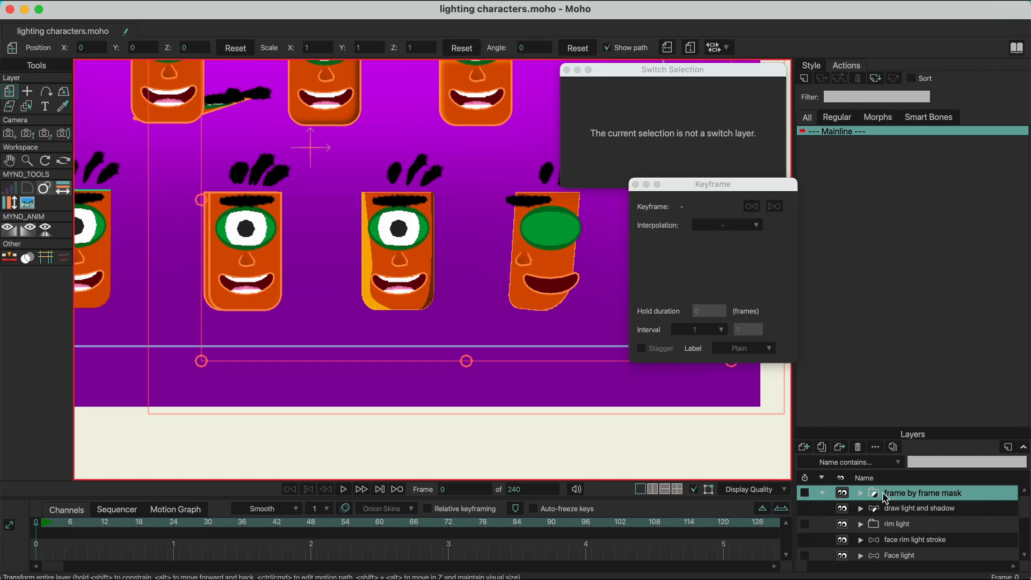
click(913, 514)
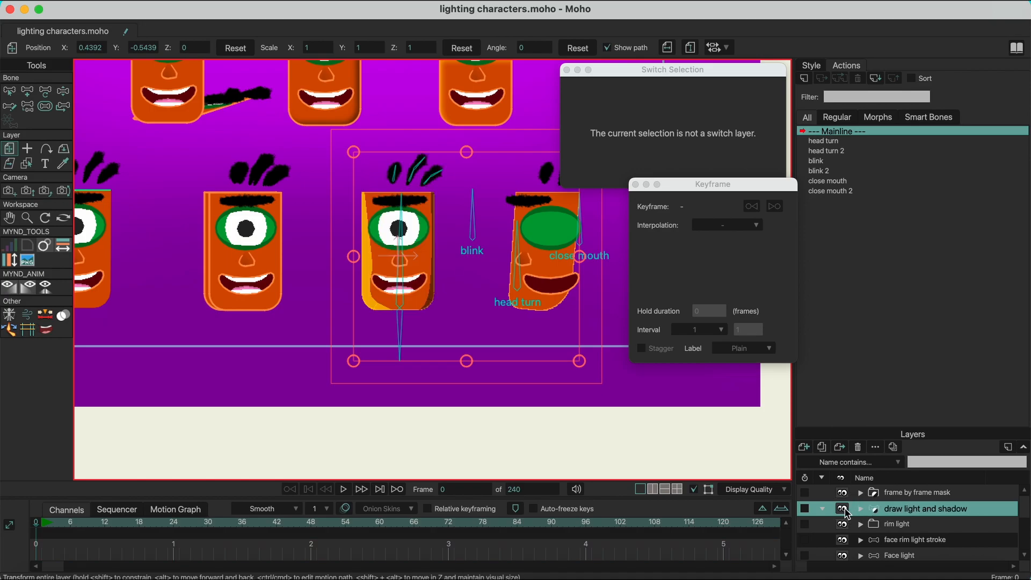
click(861, 493)
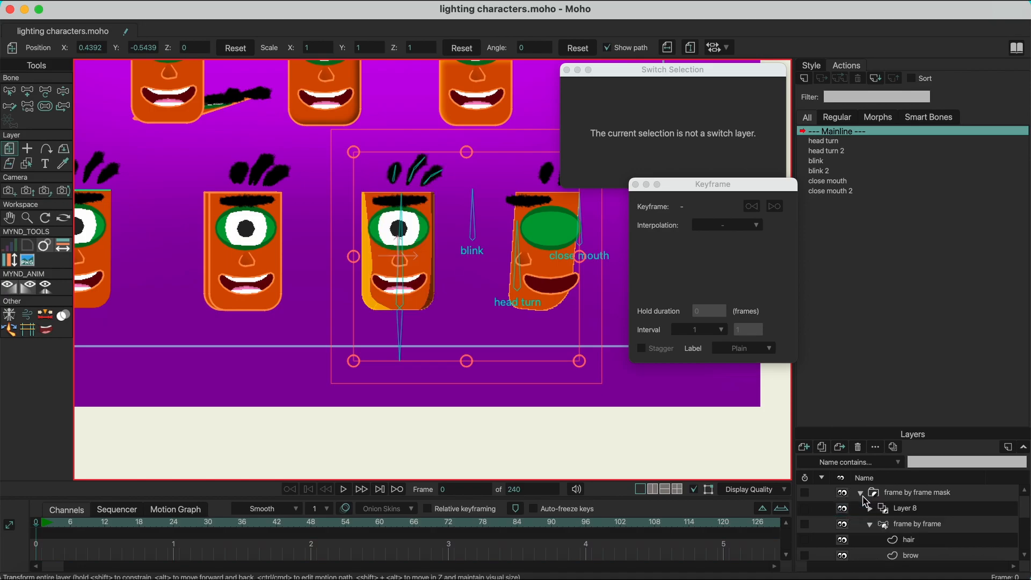
click(871, 525)
click(909, 527)
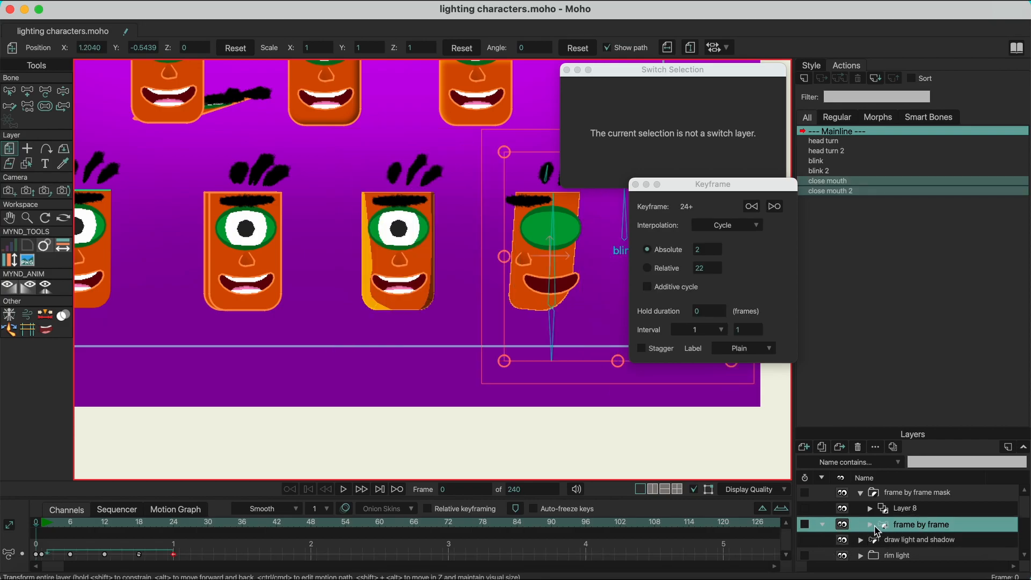
Toggle the frame by frame bone layer's visibility to preview it, leave it visible, and select Layer 8.
click(846, 529)
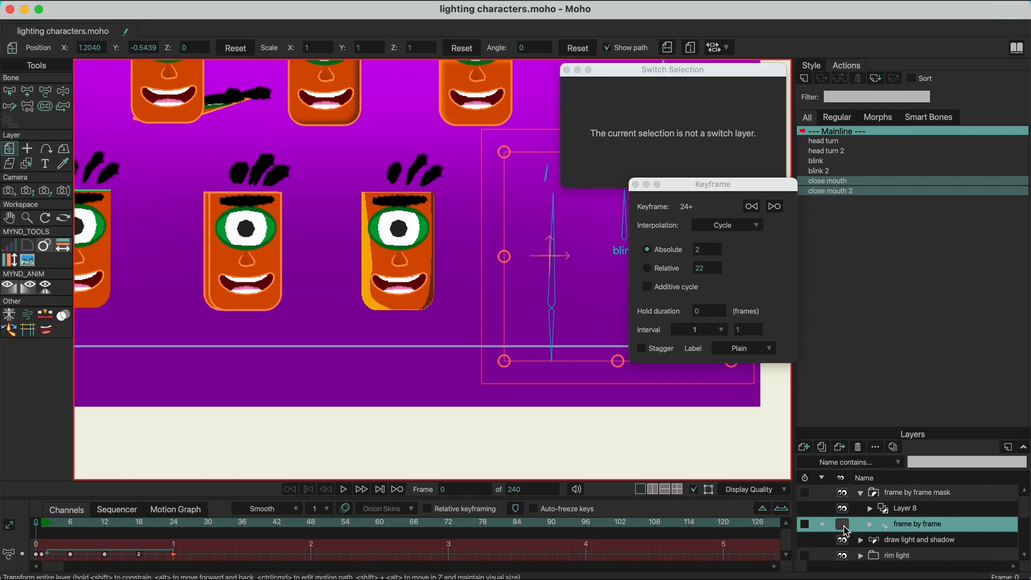
click(846, 529)
click(846, 529)
click(846, 529)
click(909, 510)
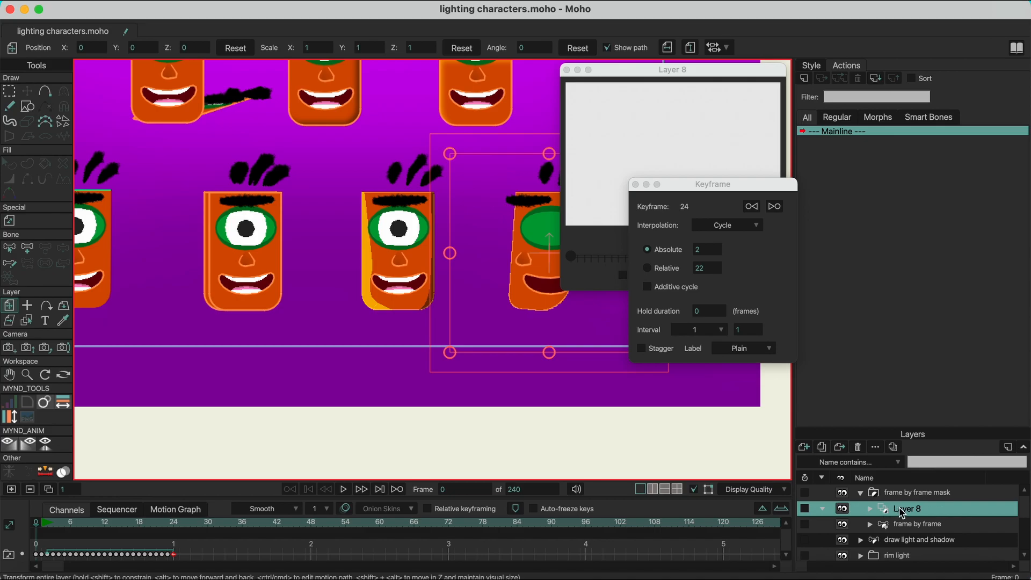
click(805, 447)
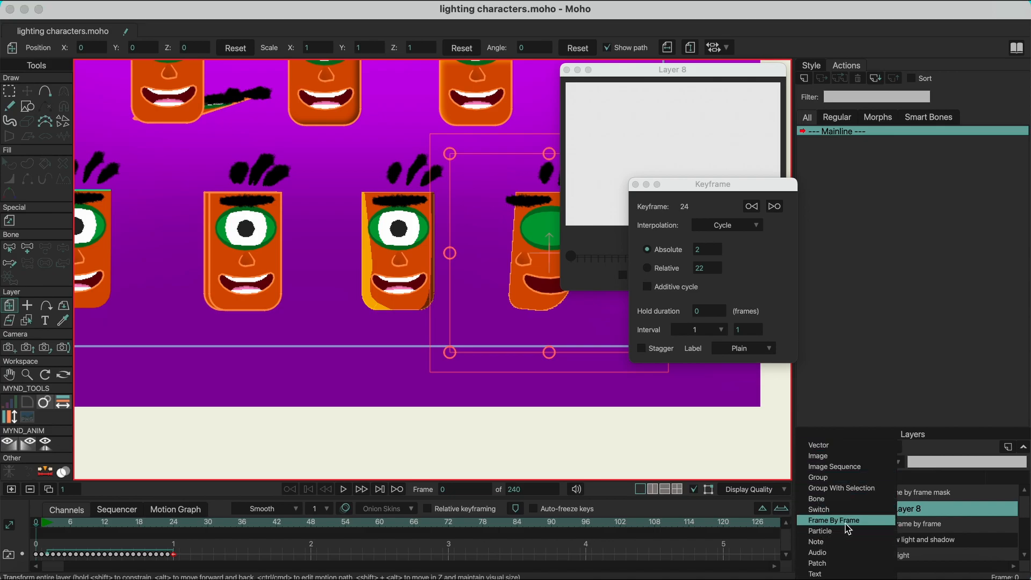
click(935, 467)
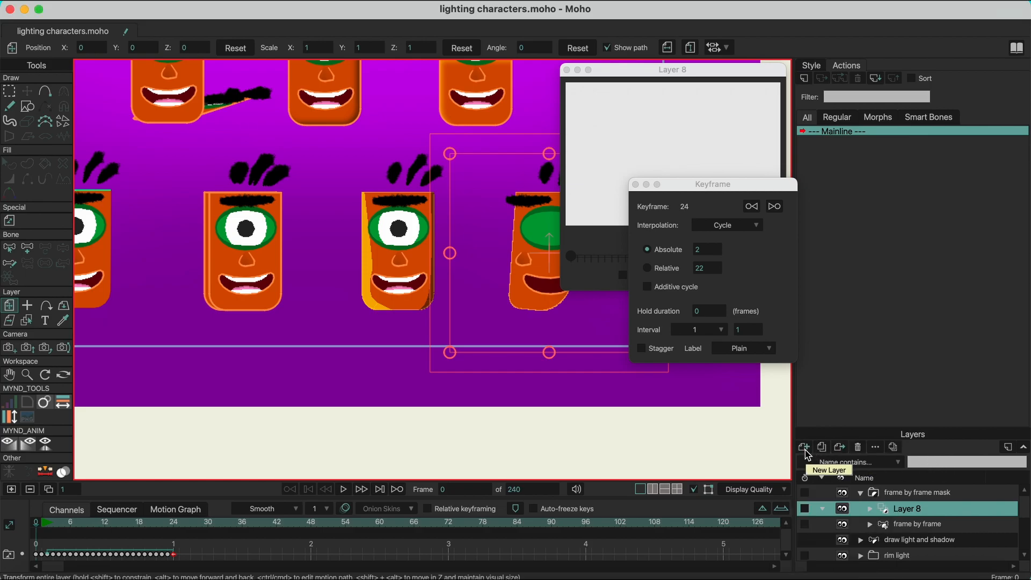
click(806, 449)
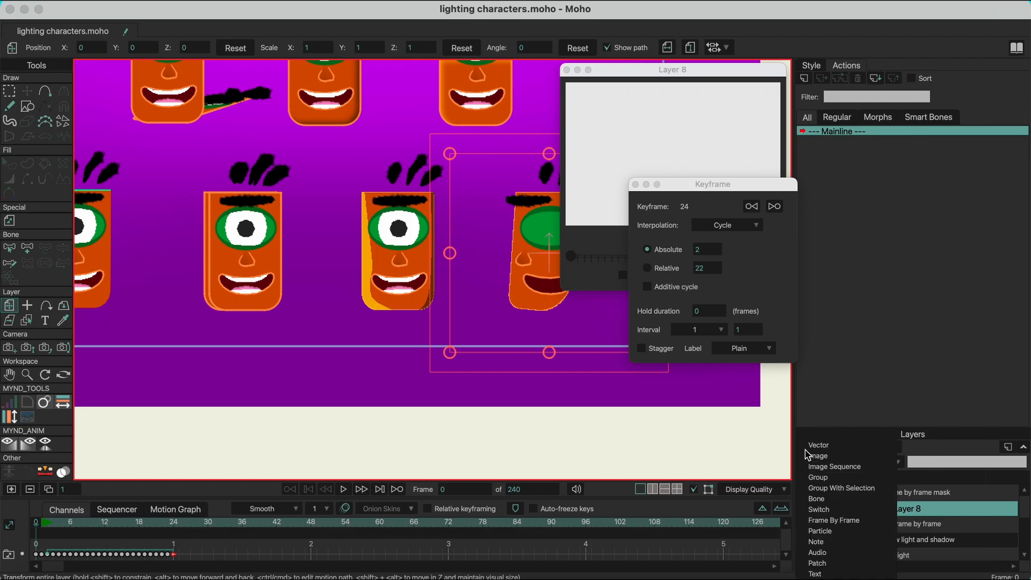
click(952, 514)
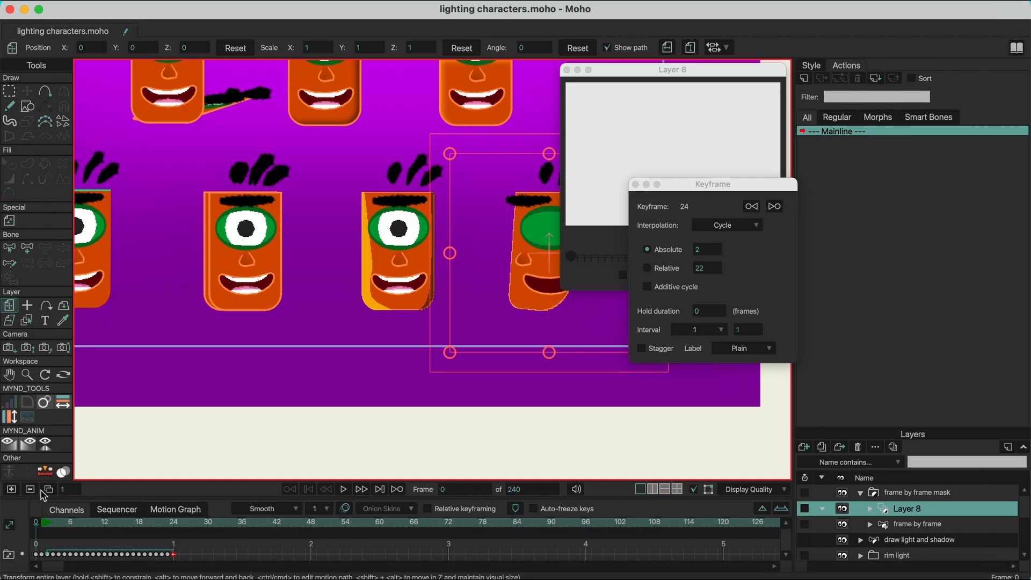
Go to frame 1 and move the Layer 8 preview and Keyframe windows clear of the face.
click(45, 528)
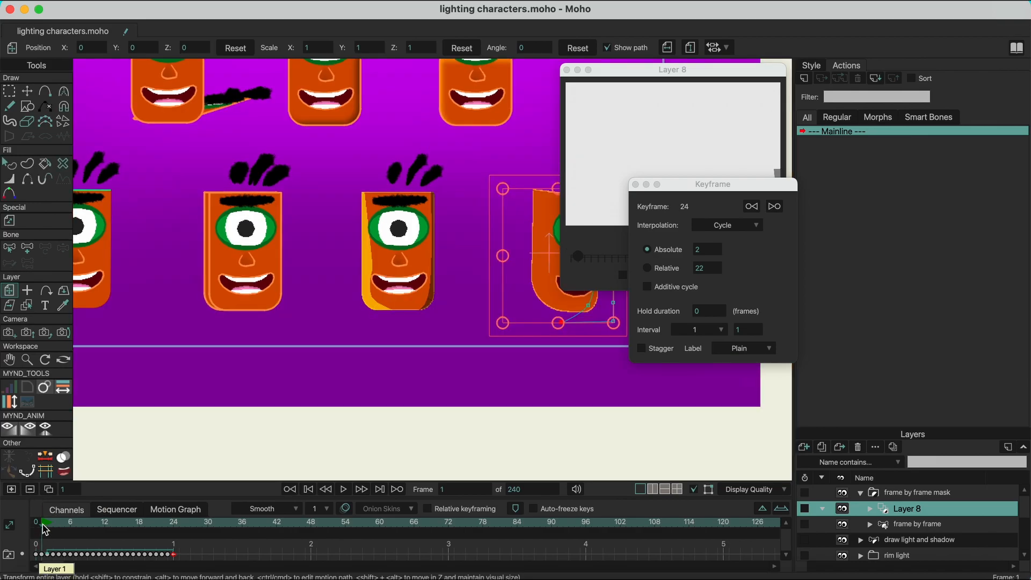
drag(686, 76, 885, 80)
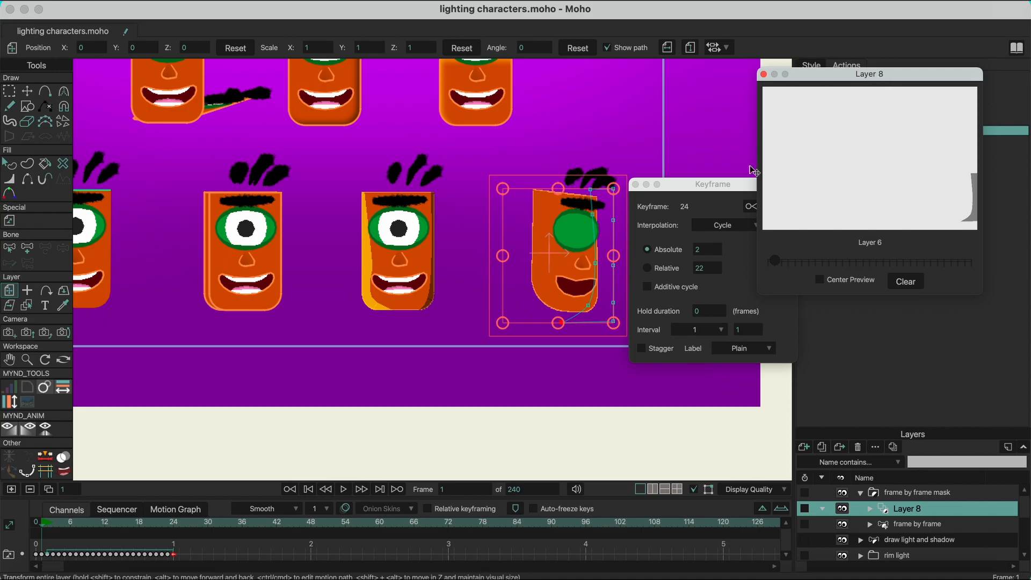
click(765, 190)
drag(704, 188, 804, 185)
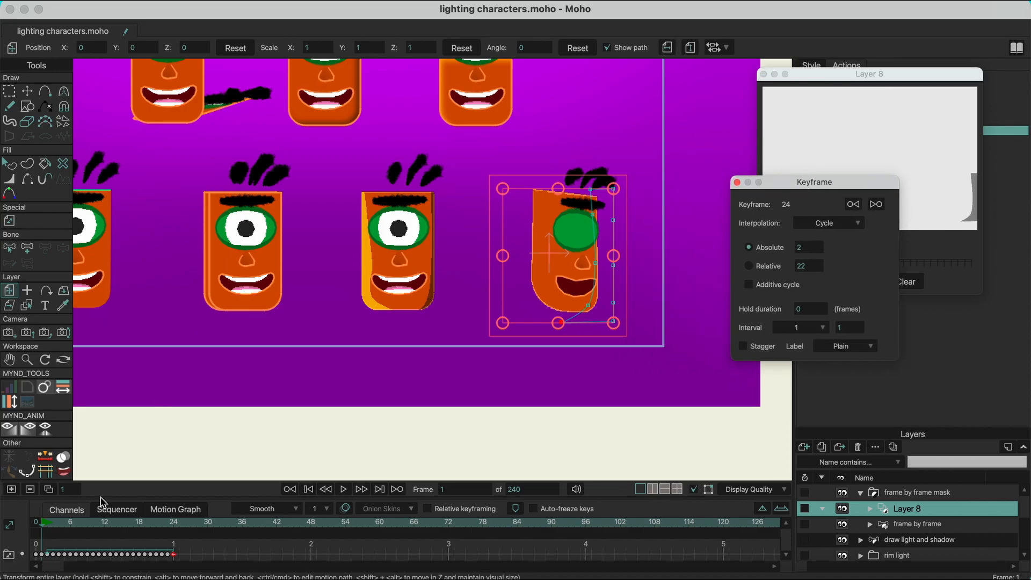
Draw a closed, filled freehand shape along the face's left edge on frame 1 of Layer 8.
click(28, 106)
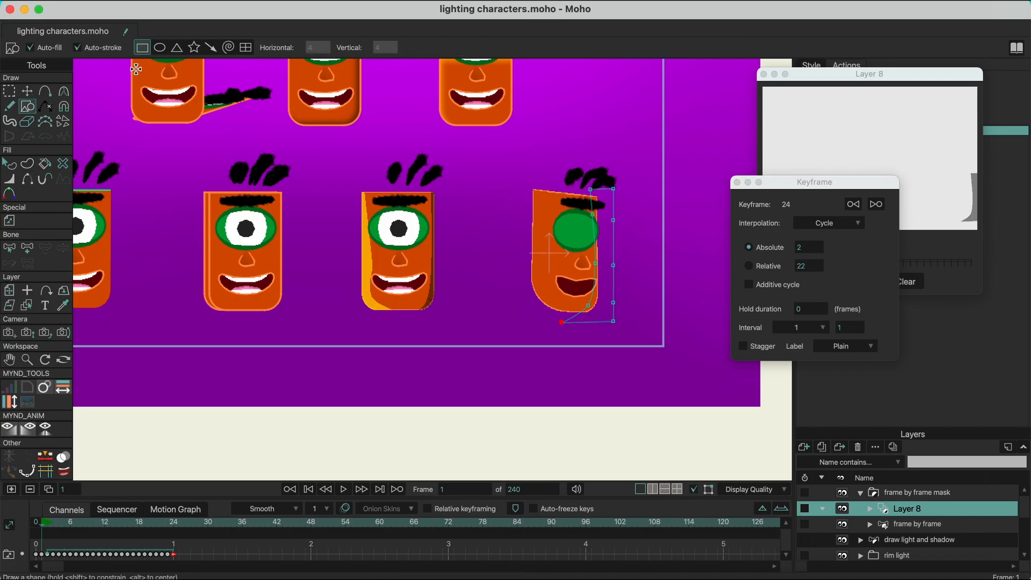
click(45, 91)
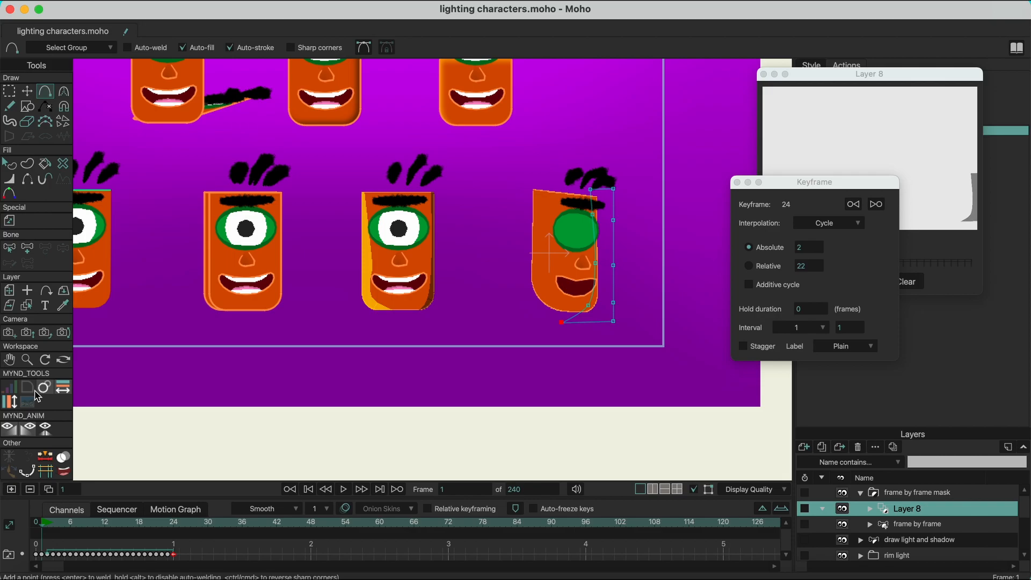
click(9, 106)
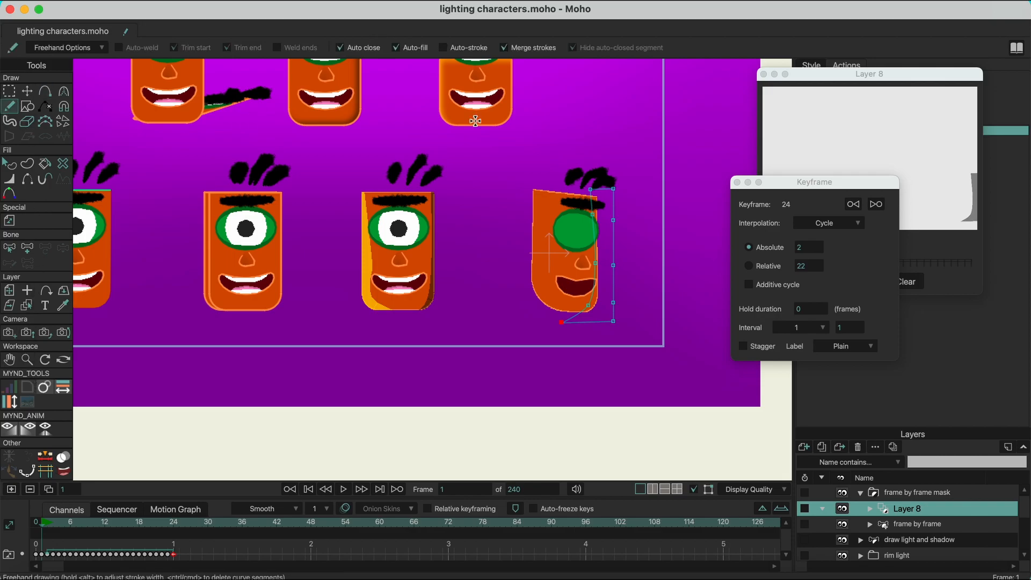
mouse_move(548, 172)
mouse_down()
mouse_move(532, 305)
mouse_move(516, 243)
mouse_move(519, 181)
mouse_move(547, 173)
mouse_up()
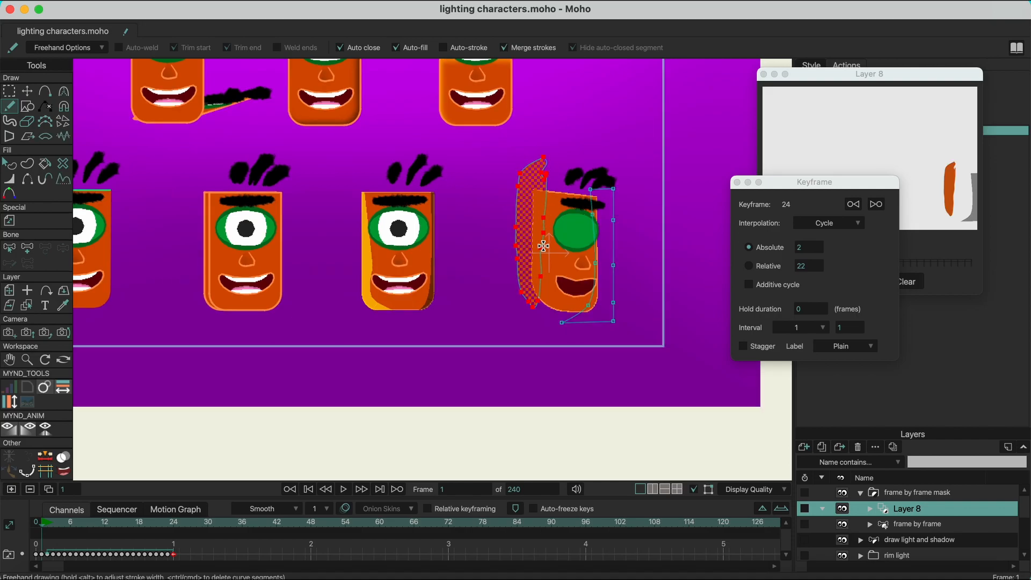
Set the fill colour of the freehand shape along the face's left edge on Layer 8 to white (FFFFFF).
click(9, 164)
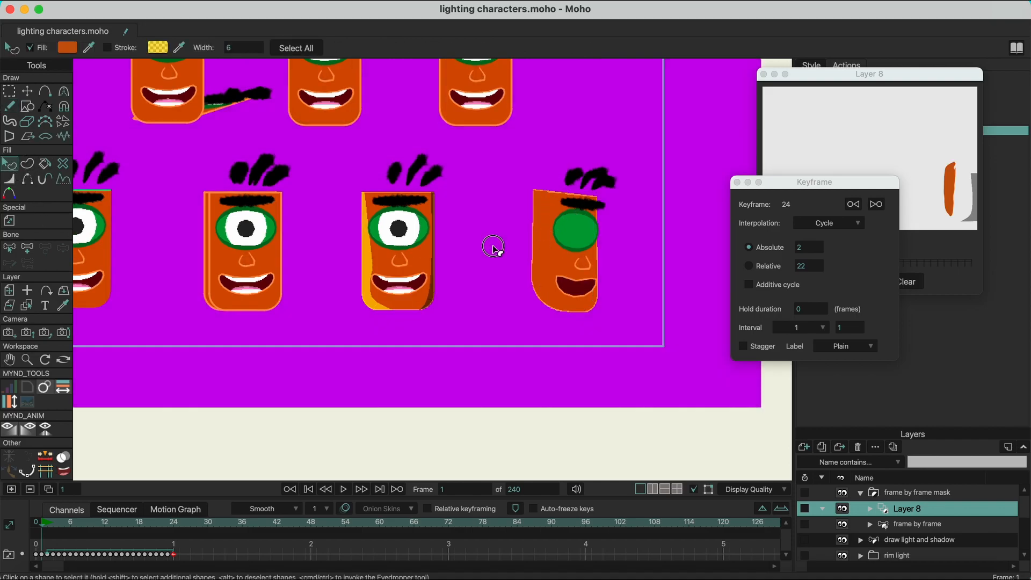
click(530, 219)
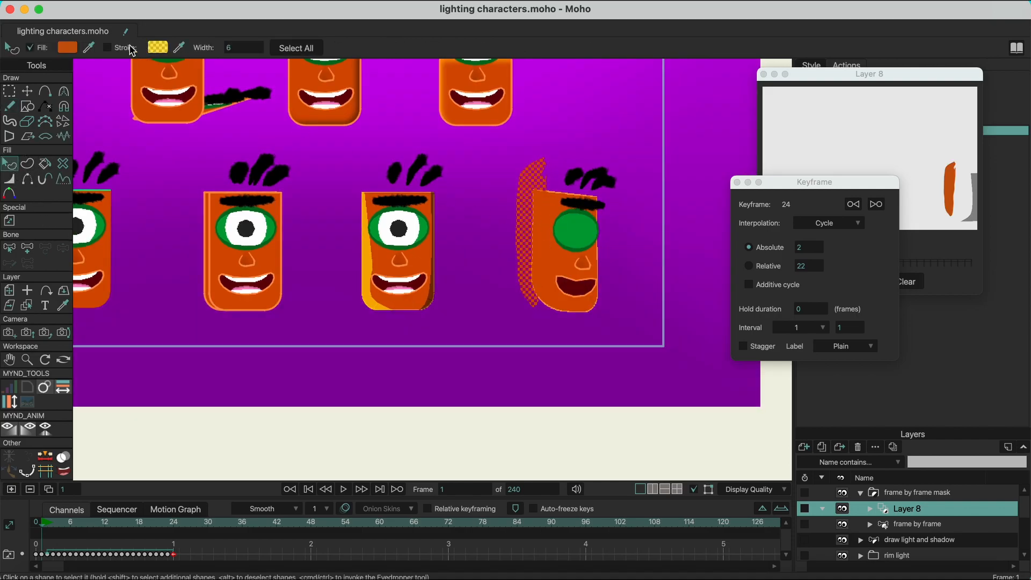
click(67, 48)
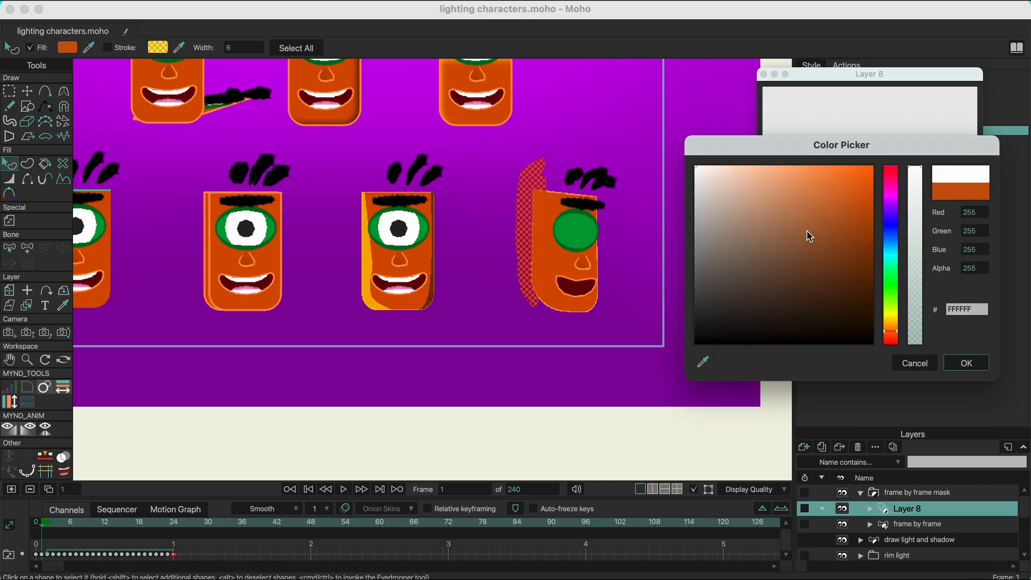
click(967, 363)
click(666, 314)
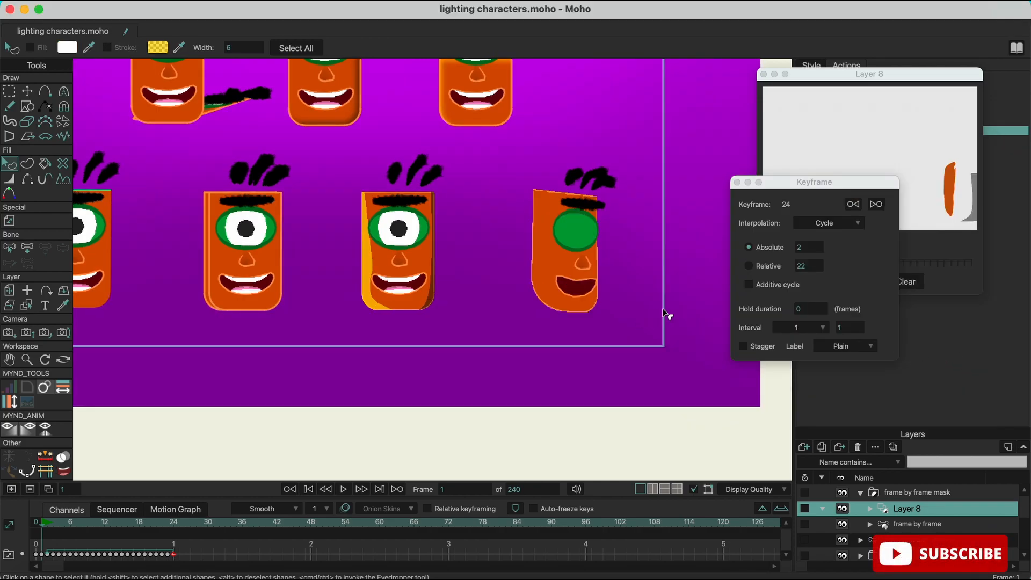
click(524, 242)
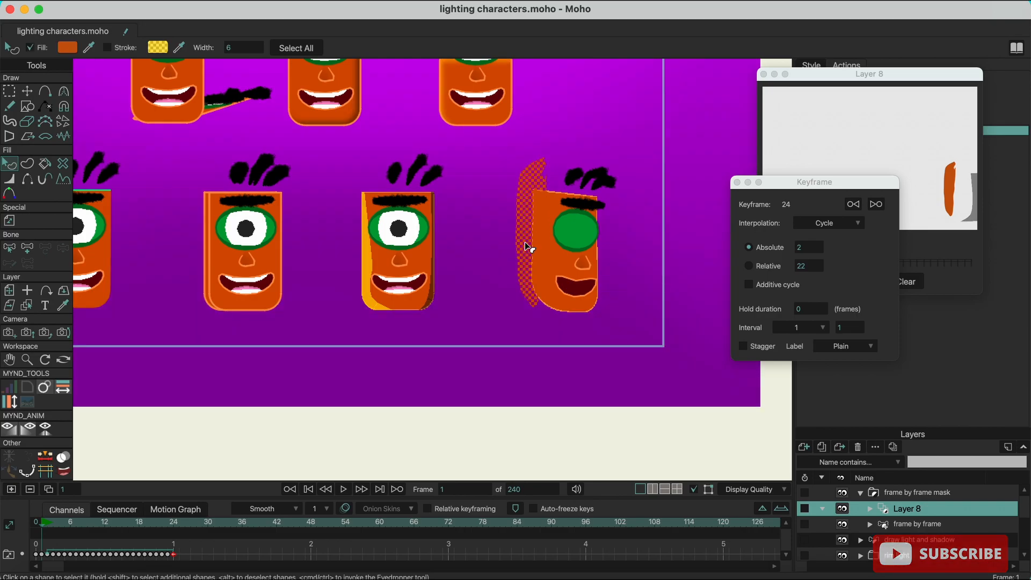
Compare the Layer 8 drawing on frame 1 with frame 2, and return to frame 1.
click(32, 96)
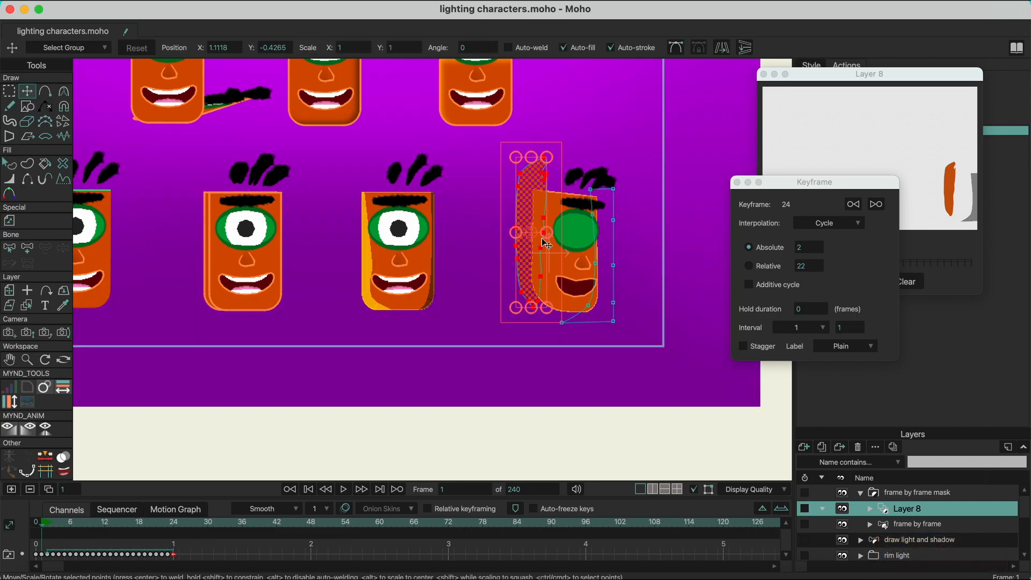
key(Right)
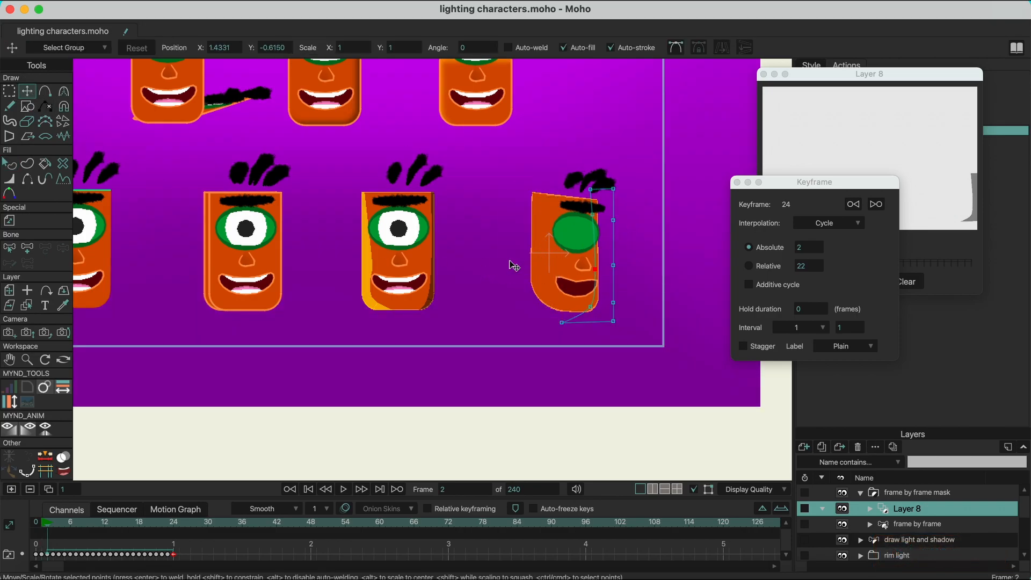
key(Left)
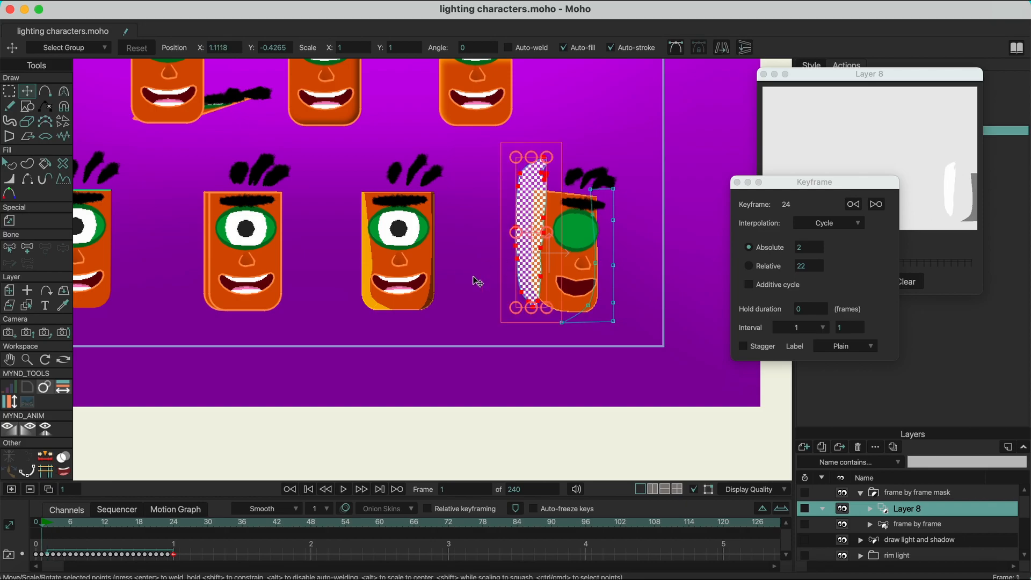
Duplicate Layer 8's frame 1 drawing as a new frame and go to frame 2.
click(32, 491)
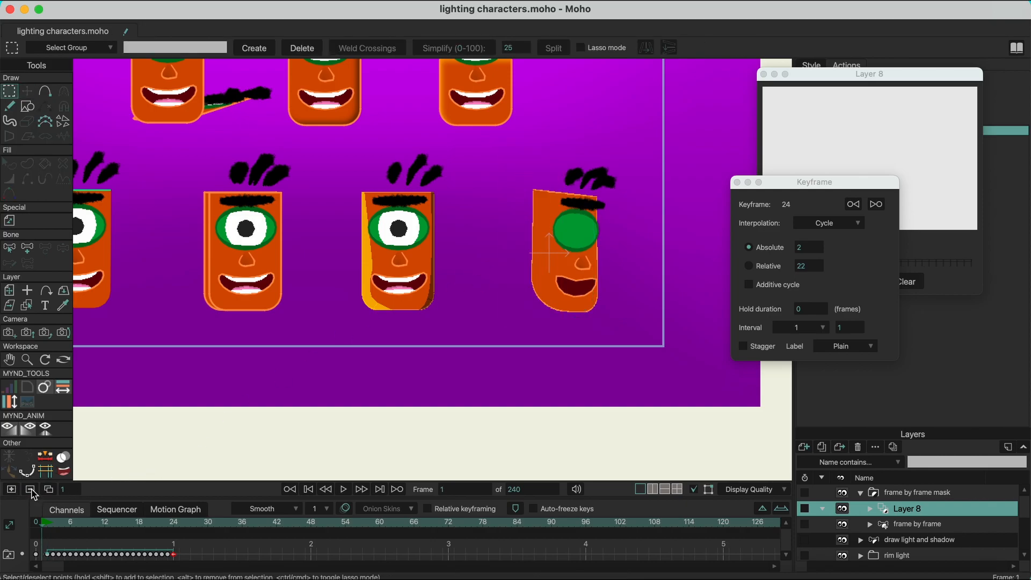
key(ctrl+z)
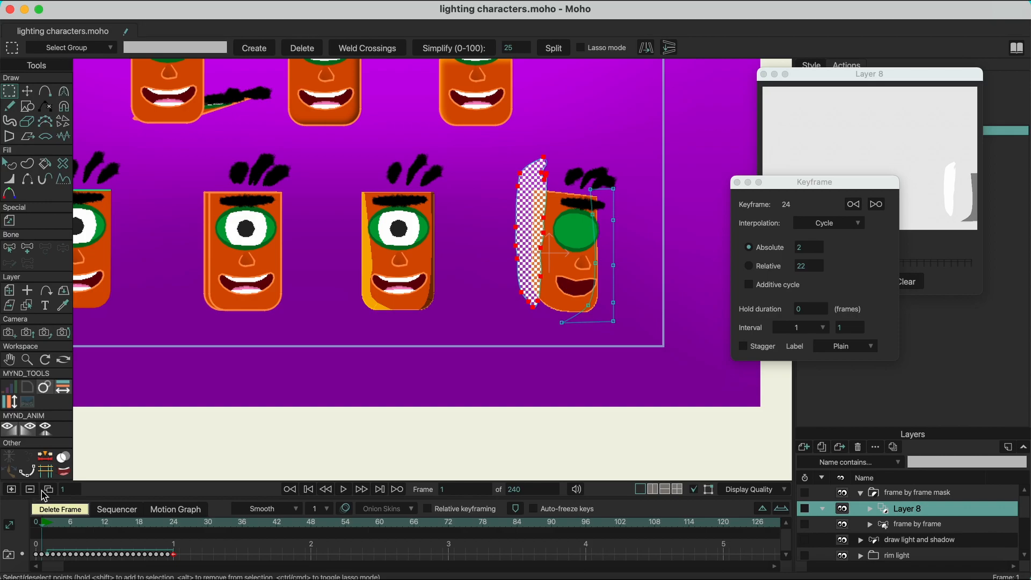
key(Right)
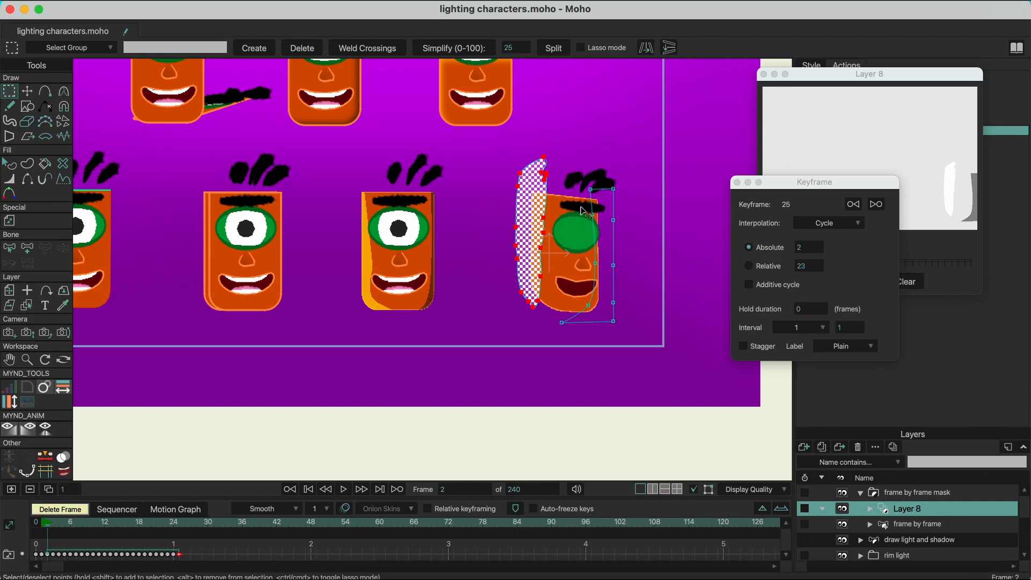
Move the duplicated white shape on frame 2 slightly right, further over the face's left edge.
click(27, 91)
drag(535, 251, 544, 253)
key(g)
Step through frames 1 to 3 to review the white shape's frame-by-frame movement, and return to frame 0.
mouse_move(50, 525)
mouse_down()
mouse_move(164, 522)
mouse_move(63, 523)
mouse_move(97, 524)
mouse_move(48, 533)
mouse_up()
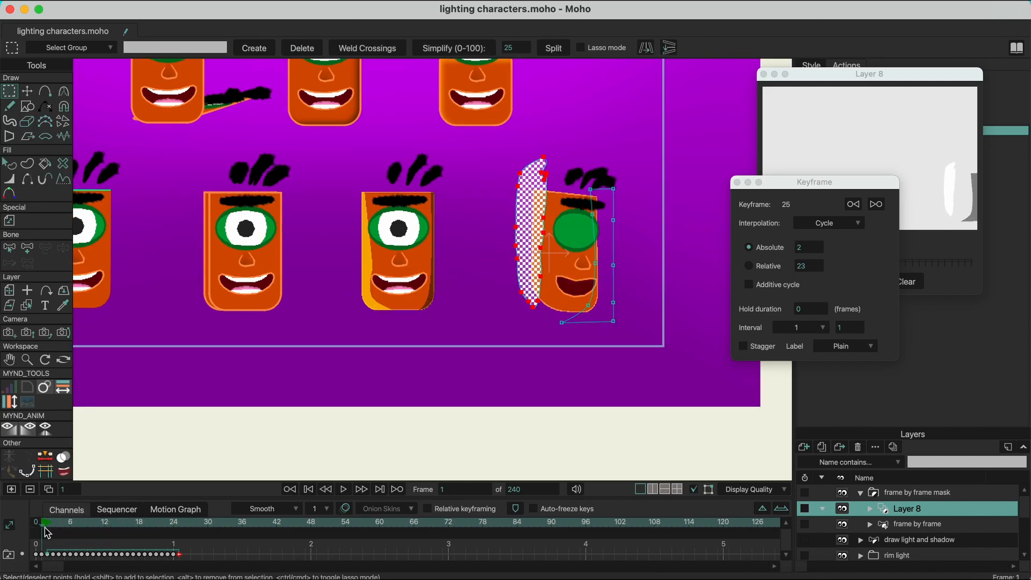
key(Right)
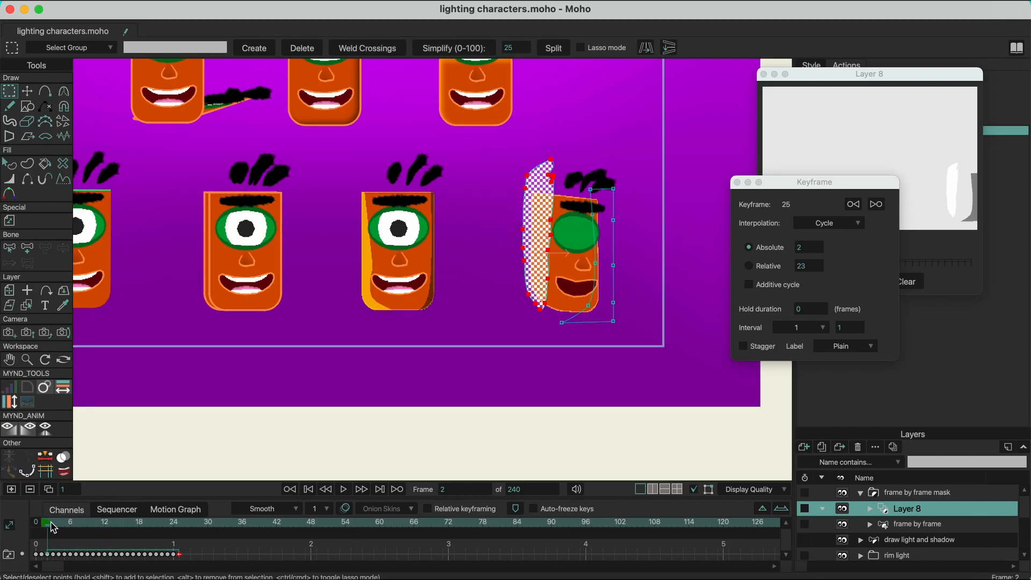
click(54, 528)
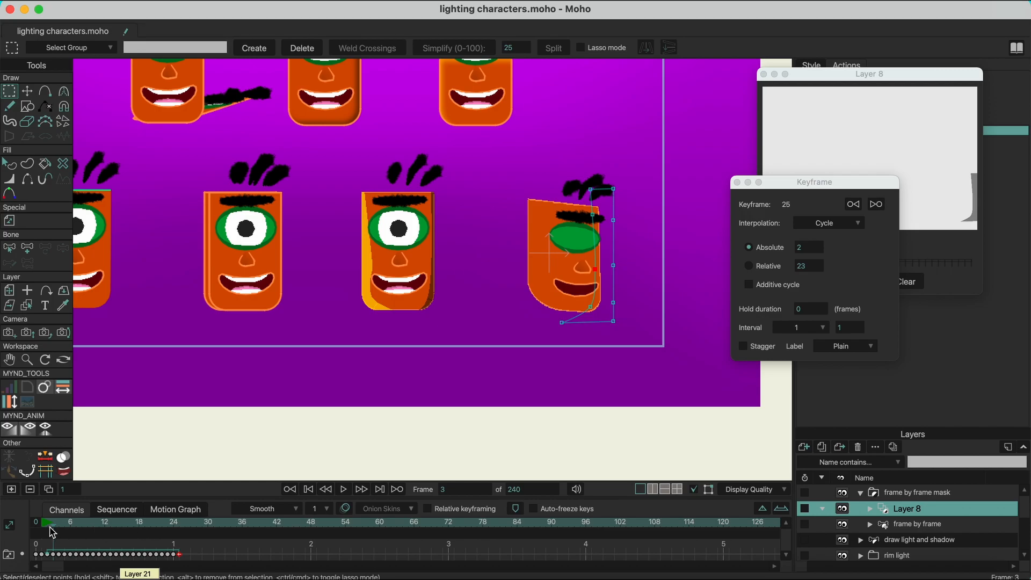
drag(49, 525, 17, 526)
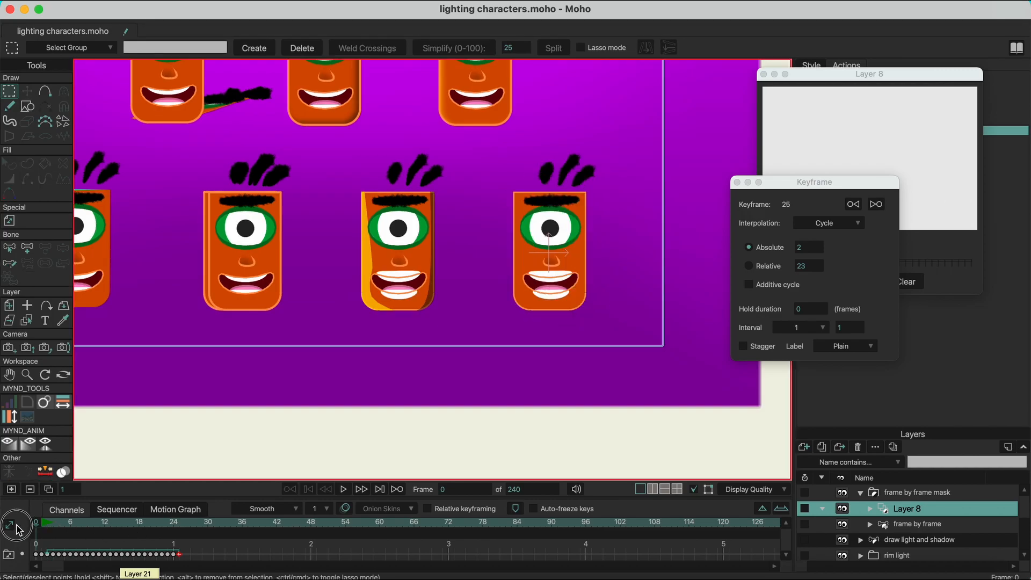
Select and collapse the frame by frame mask group.
click(9, 106)
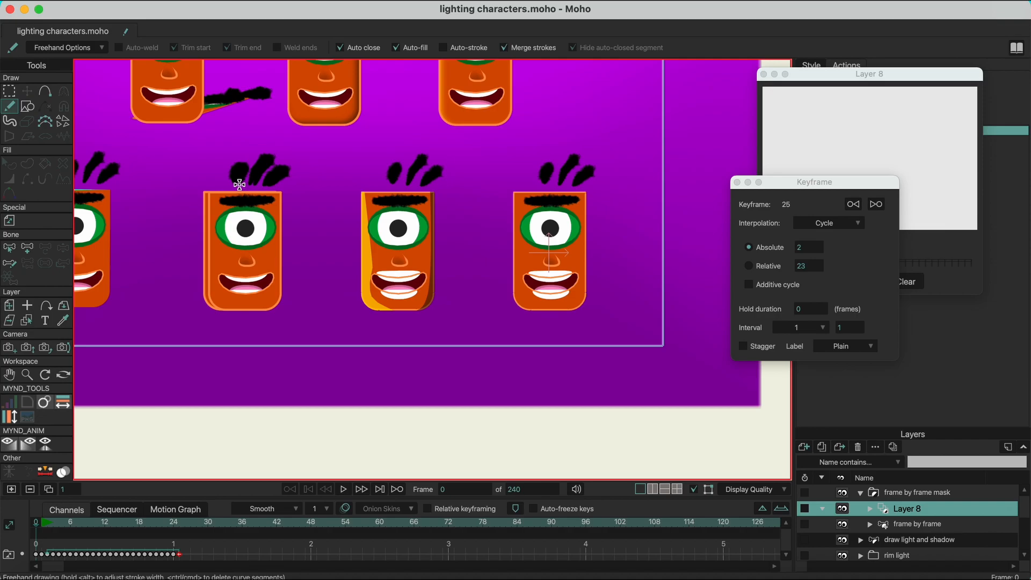
click(914, 494)
click(862, 493)
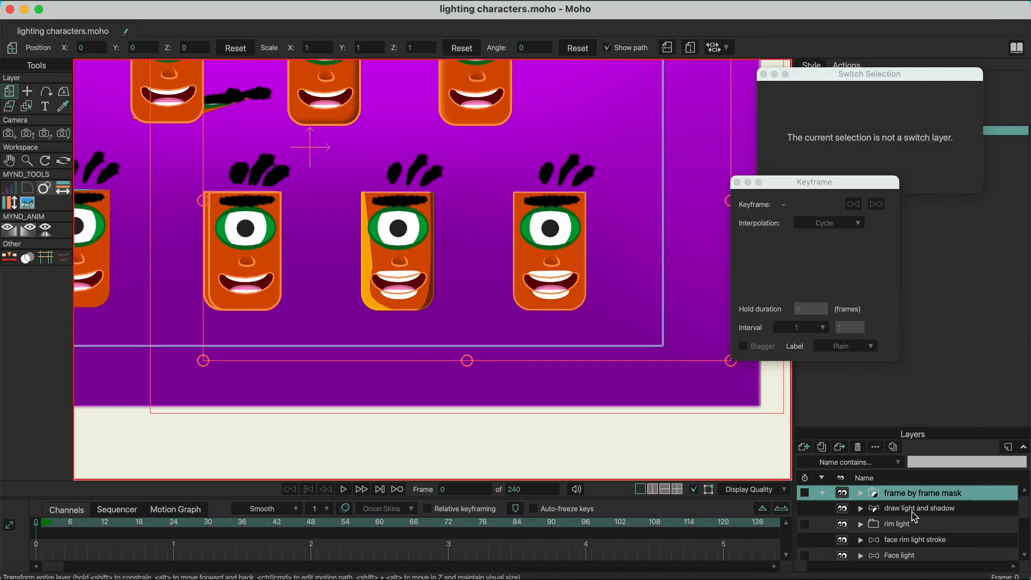
scroll(436, 280, down, 1)
scroll(436, 280, down, 2)
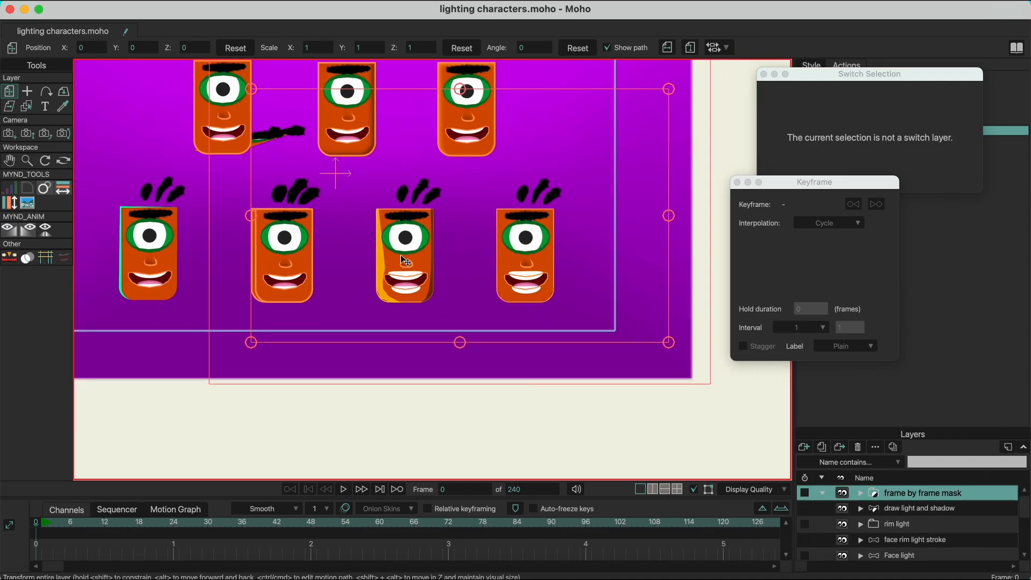
scroll(436, 280, down, 3)
drag(375, 213, 447, 256)
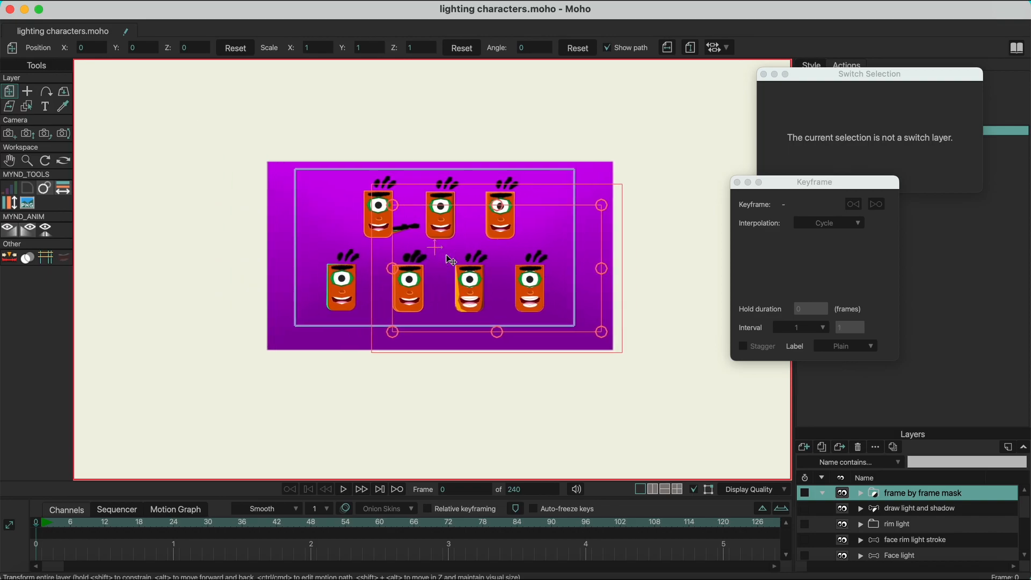